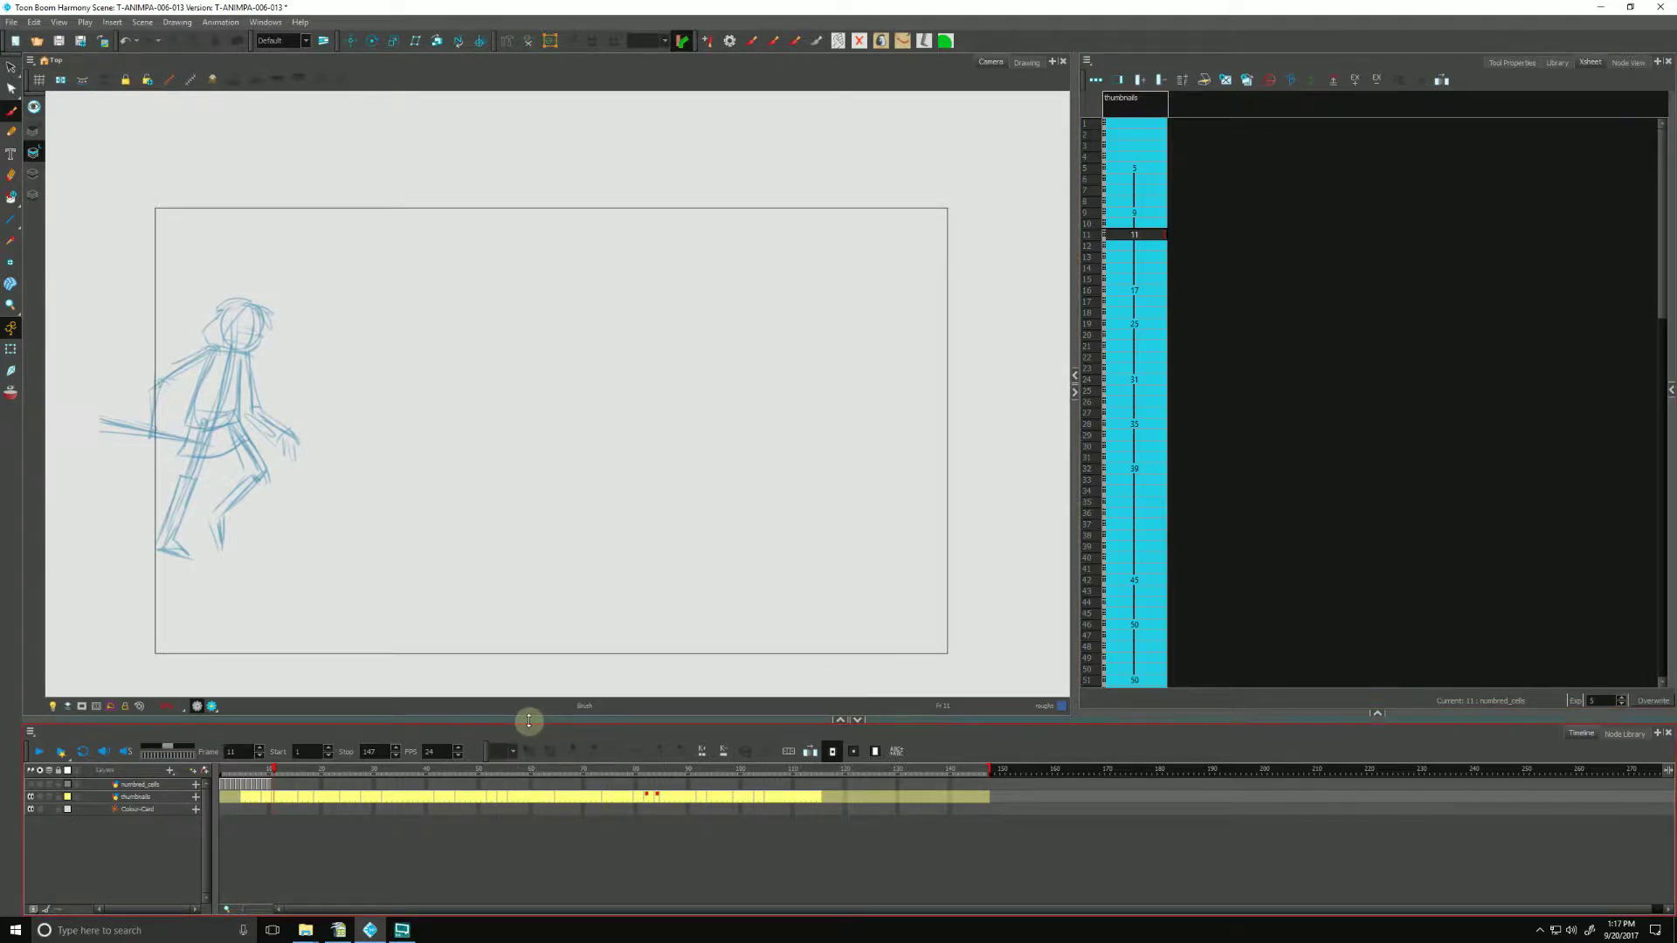
Nudge the Camera–Timeline splitter down slightly so the camera view gains height.
{"action": "left_click_drag", "start_coordinate": [529, 721], "coordinate": [531, 729]}
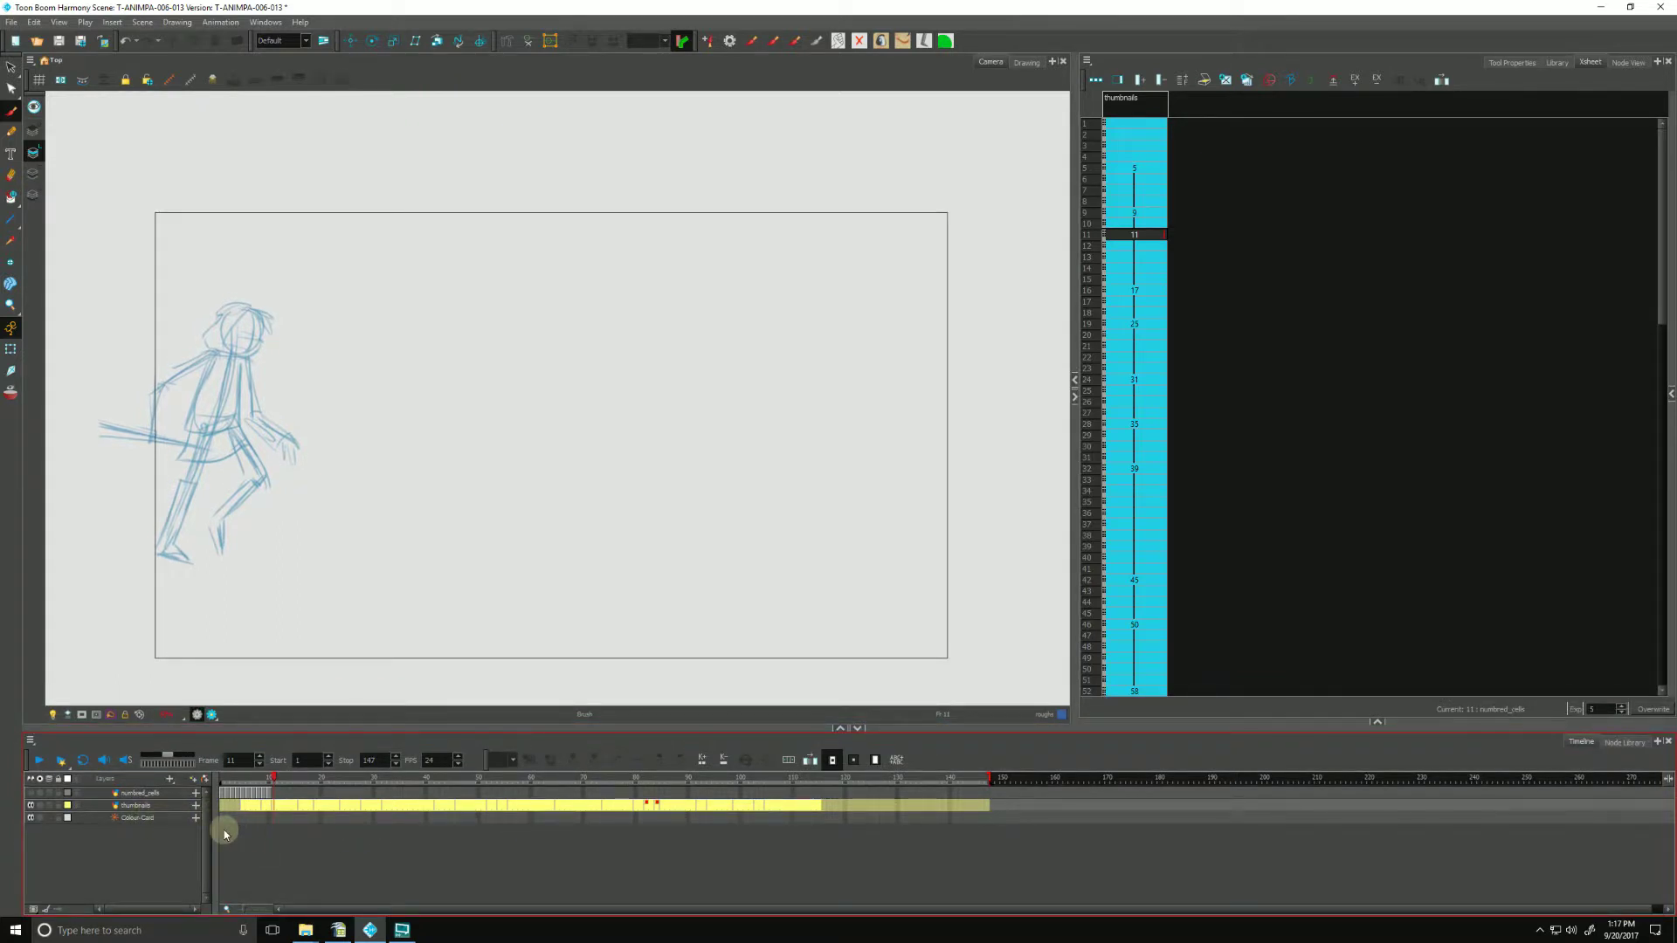
Select the thumbnails layer, show its drawing thumbnails and scrub from frame 19 to 31.
{"action": "left_click", "coordinate": [316, 805]}
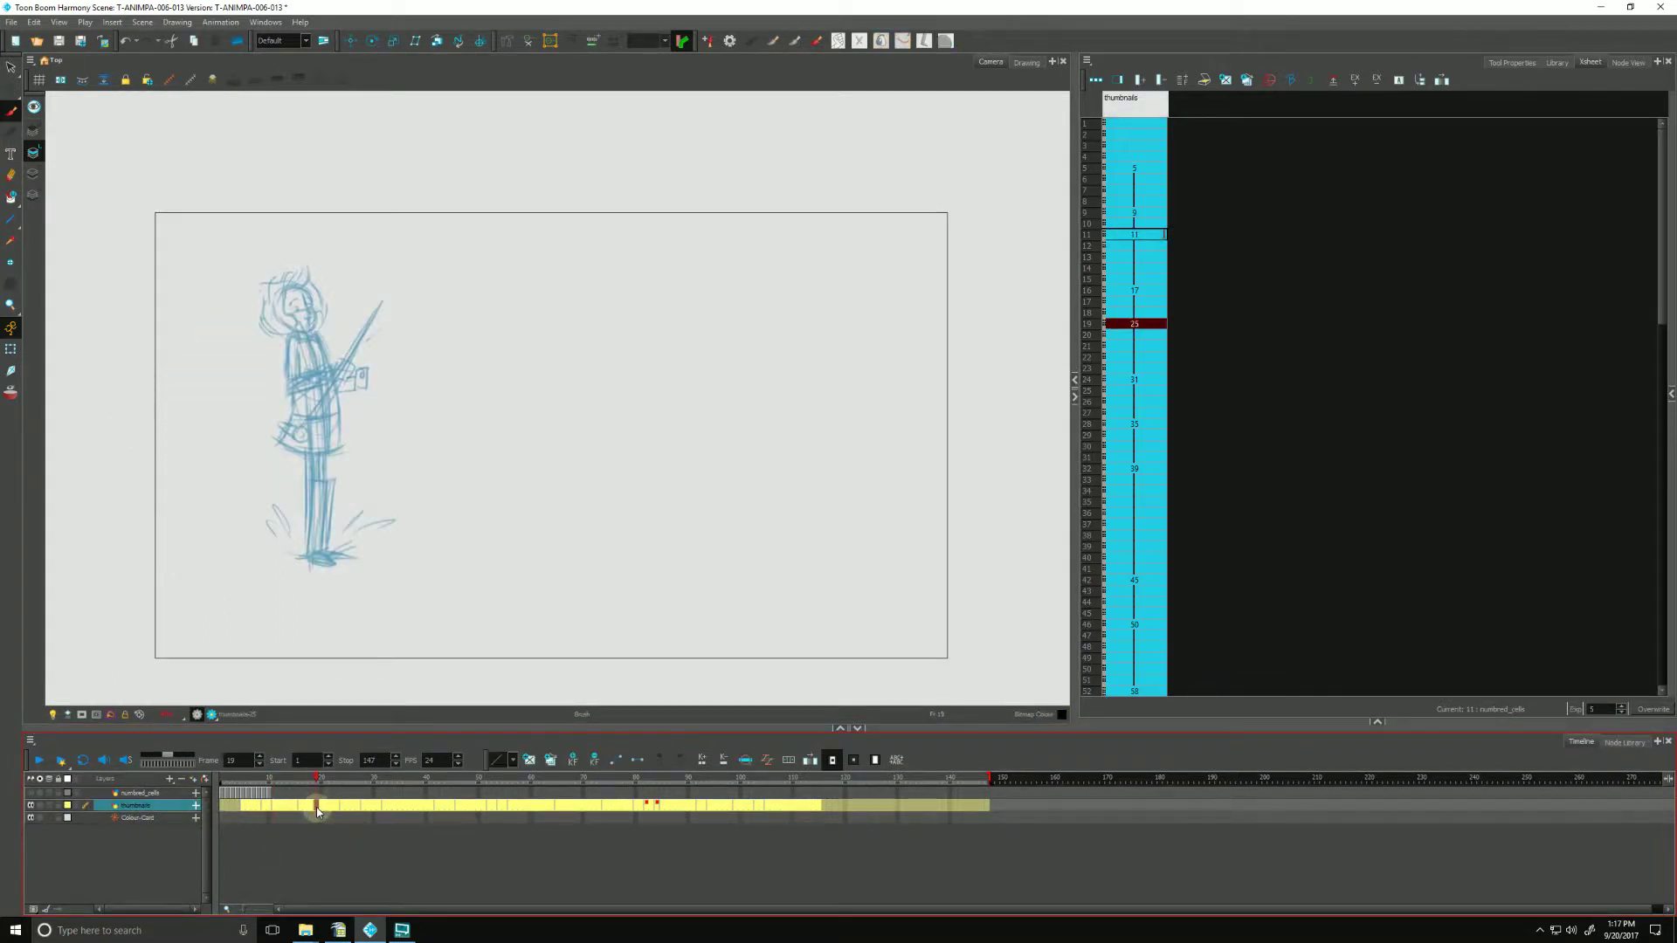
{"action": "left_click", "coordinate": [77, 807]}
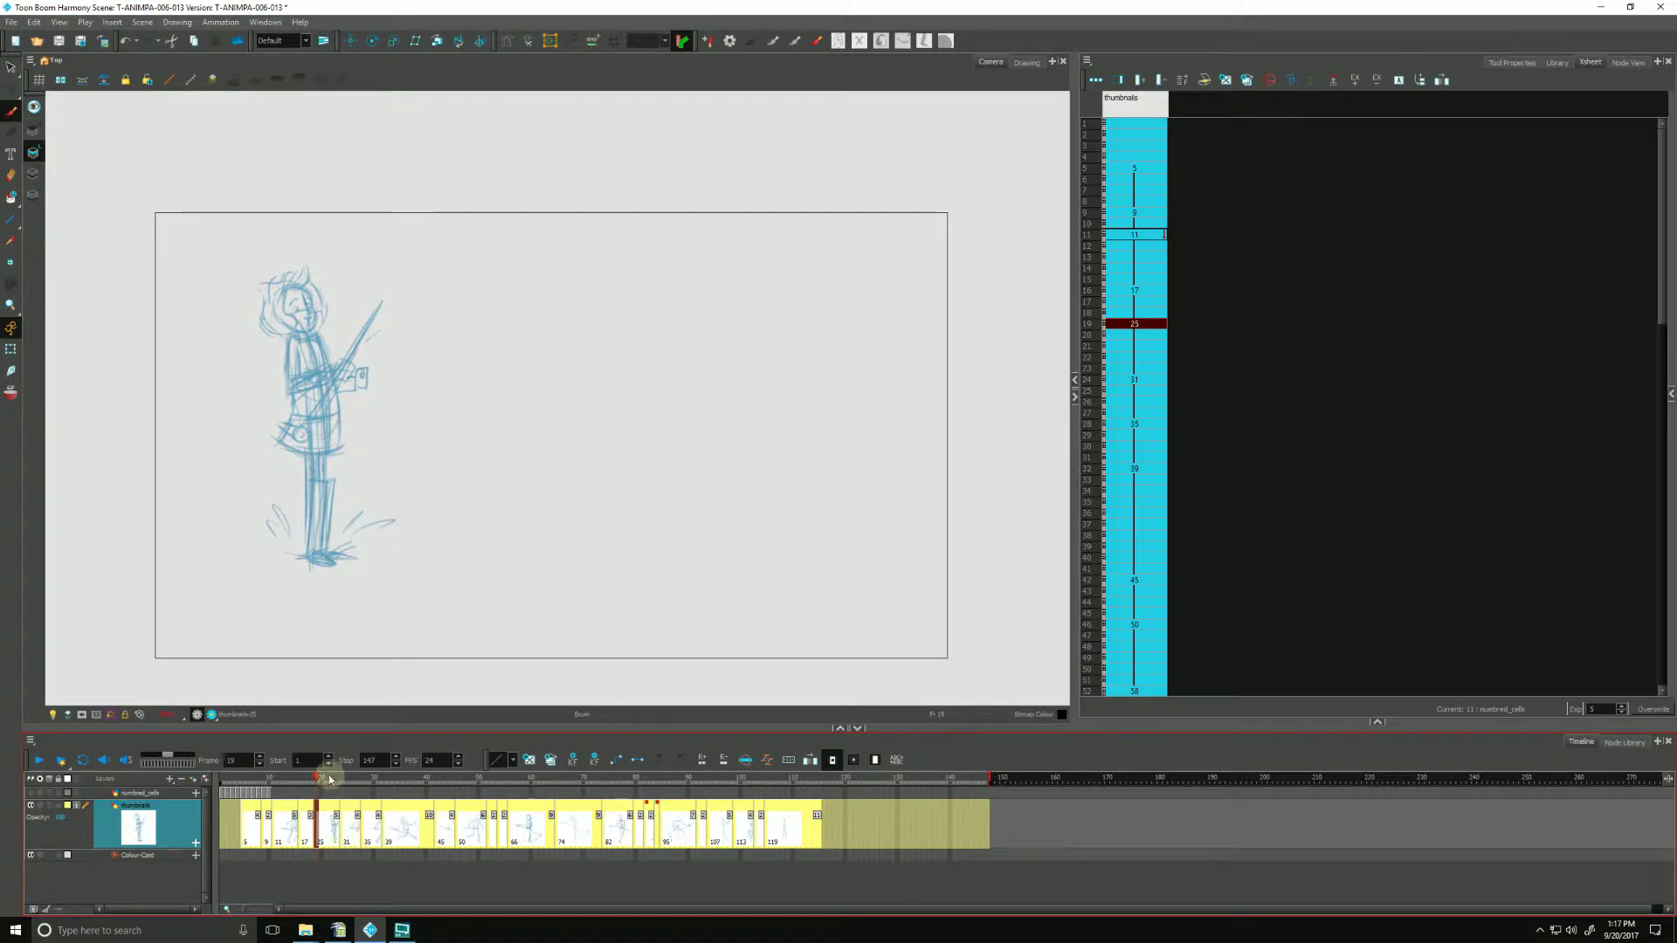
{"action": "left_click_drag", "start_coordinate": [320, 777], "coordinate": [386, 780]}
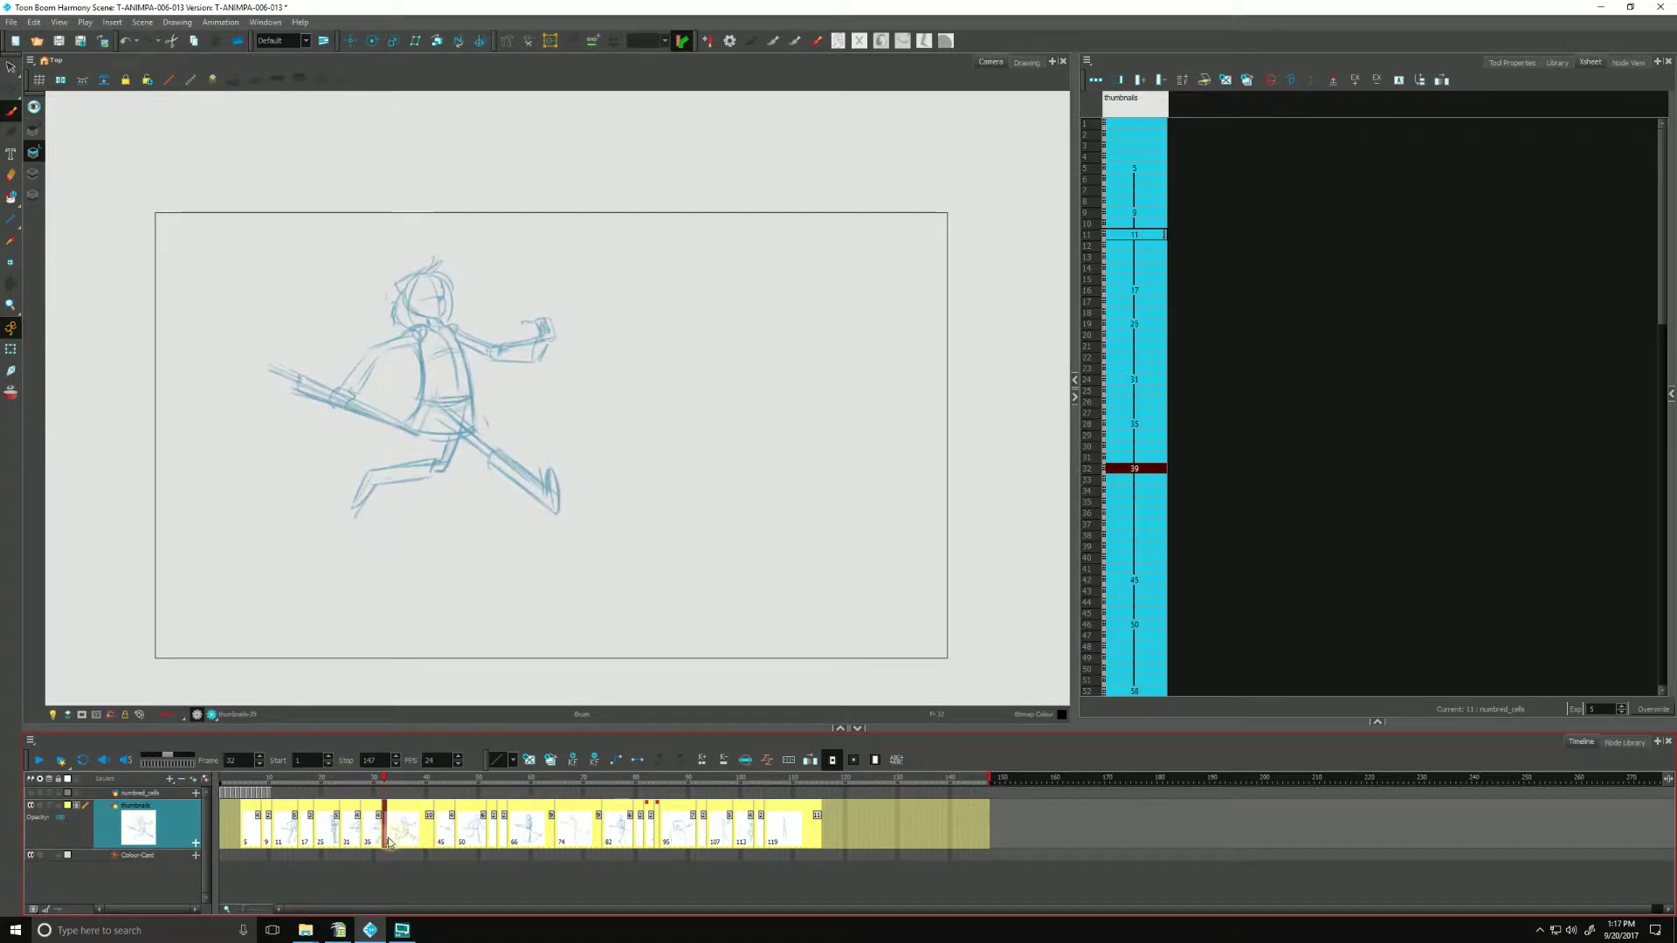
Zoom the timeline out to reach frame 32 and recentre the leaping pose in the Camera view.
{"action": "scroll", "coordinate": [381, 841], "scroll_direction": "up", "scroll_amount": 5}
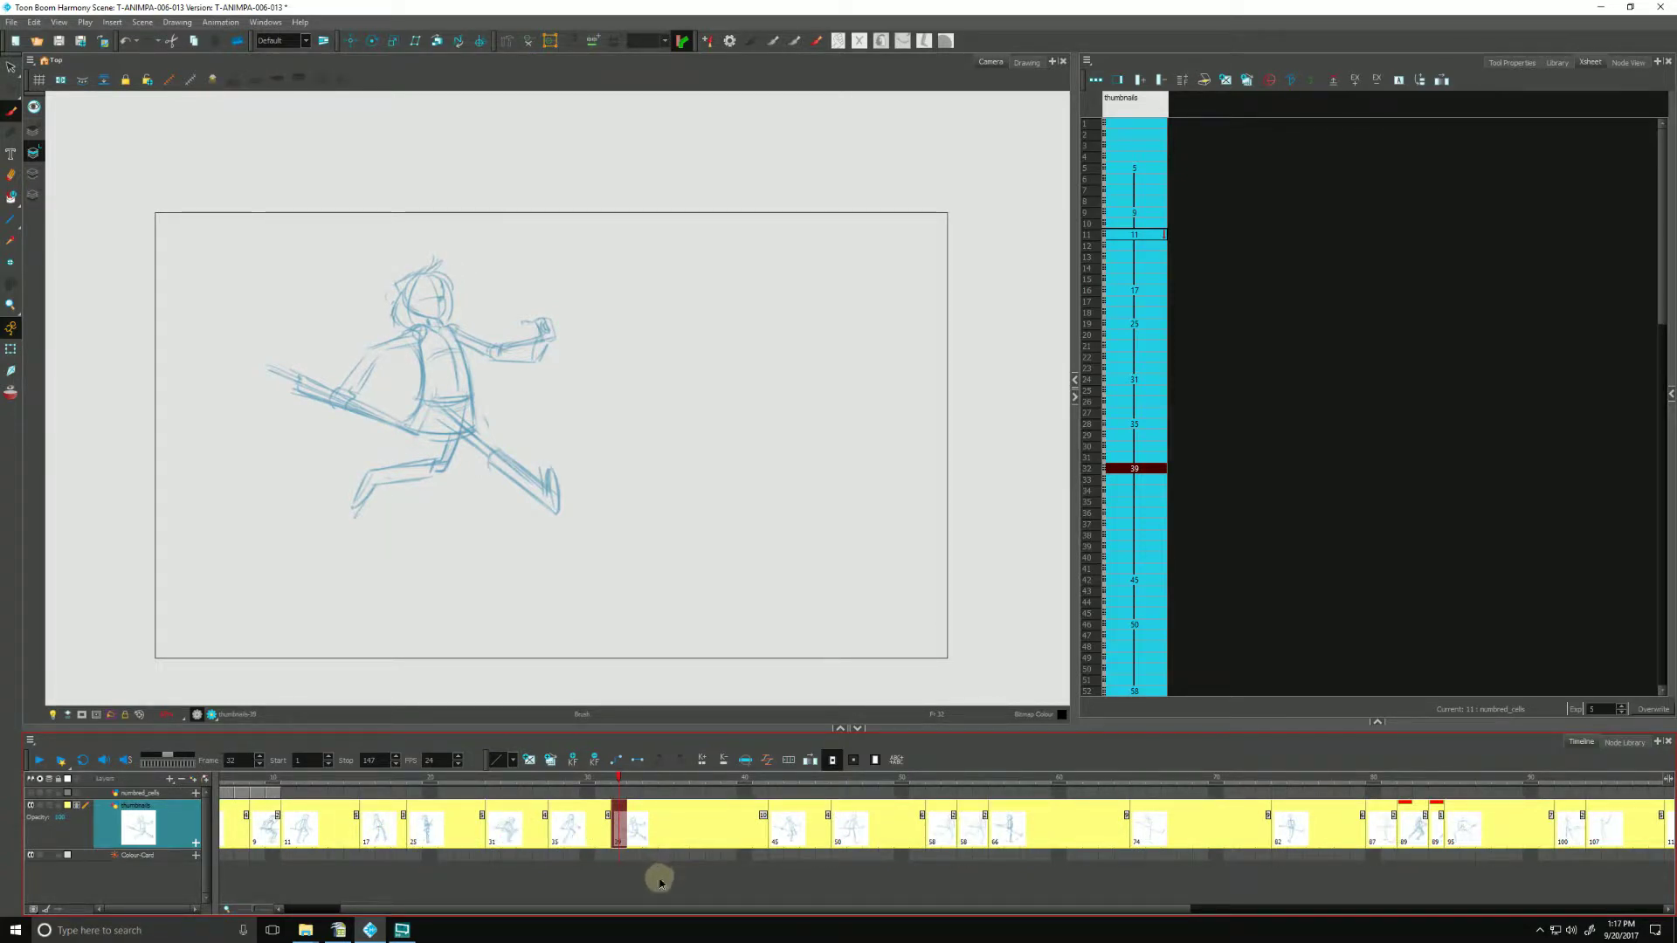
{"action": "scroll", "coordinate": [655, 878], "scroll_direction": "right", "scroll_amount": 2}
{"action": "scroll", "coordinate": [653, 881], "scroll_direction": "left", "scroll_amount": 6}
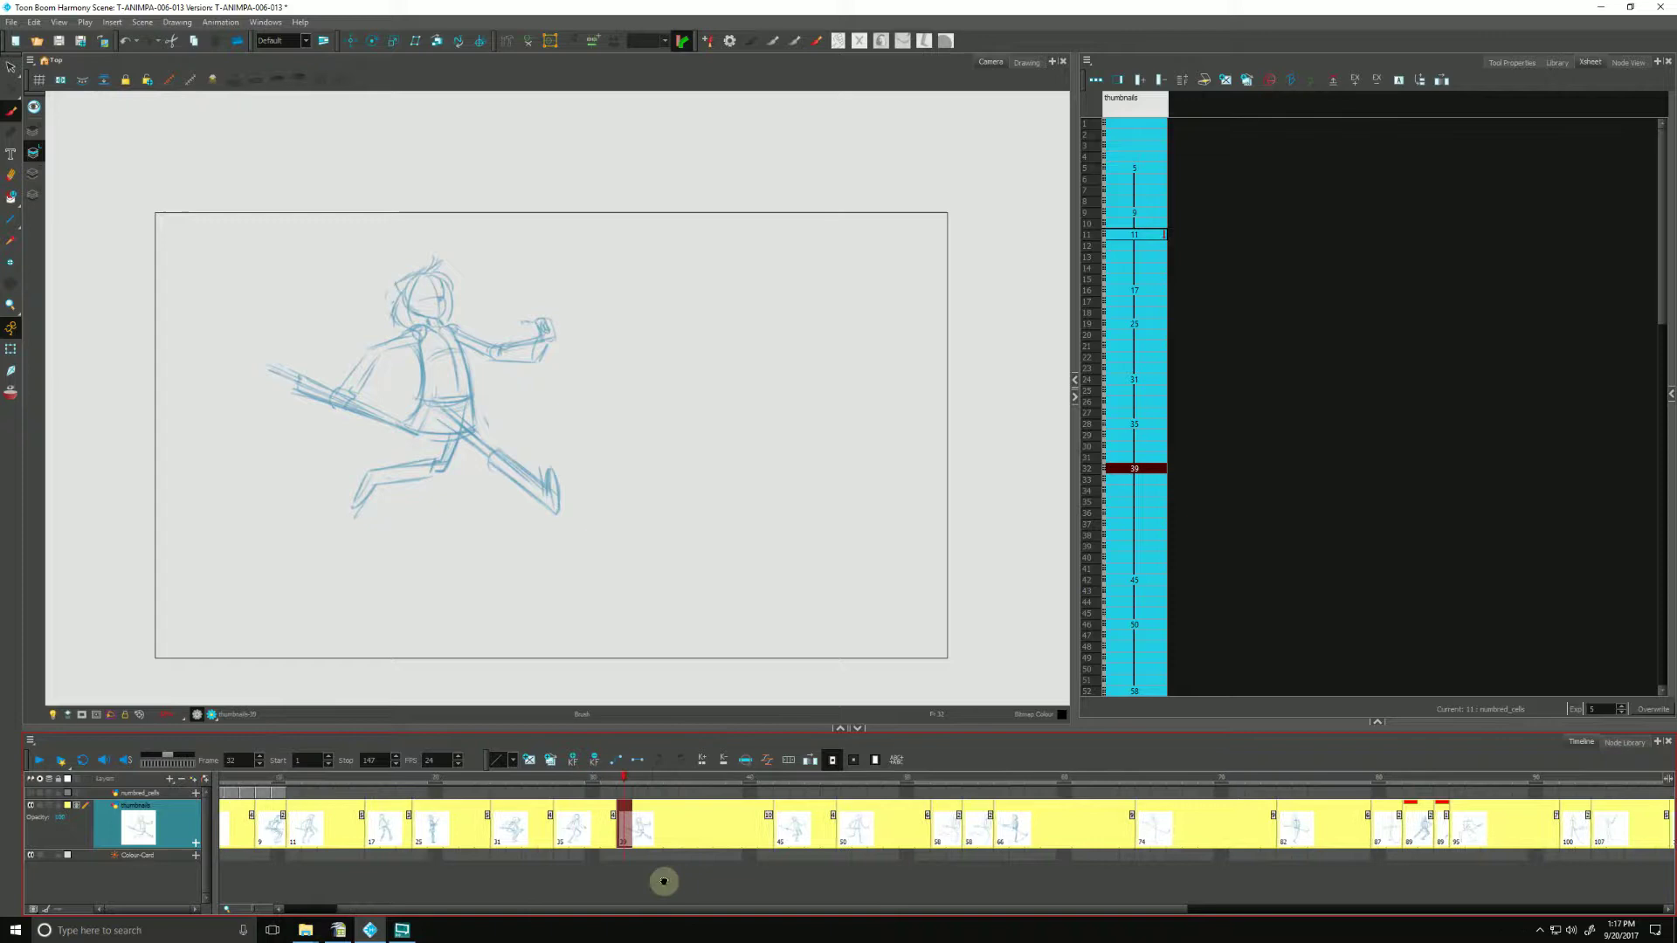
{"action": "scroll", "coordinate": [594, 884], "scroll_direction": "right", "scroll_amount": 4}
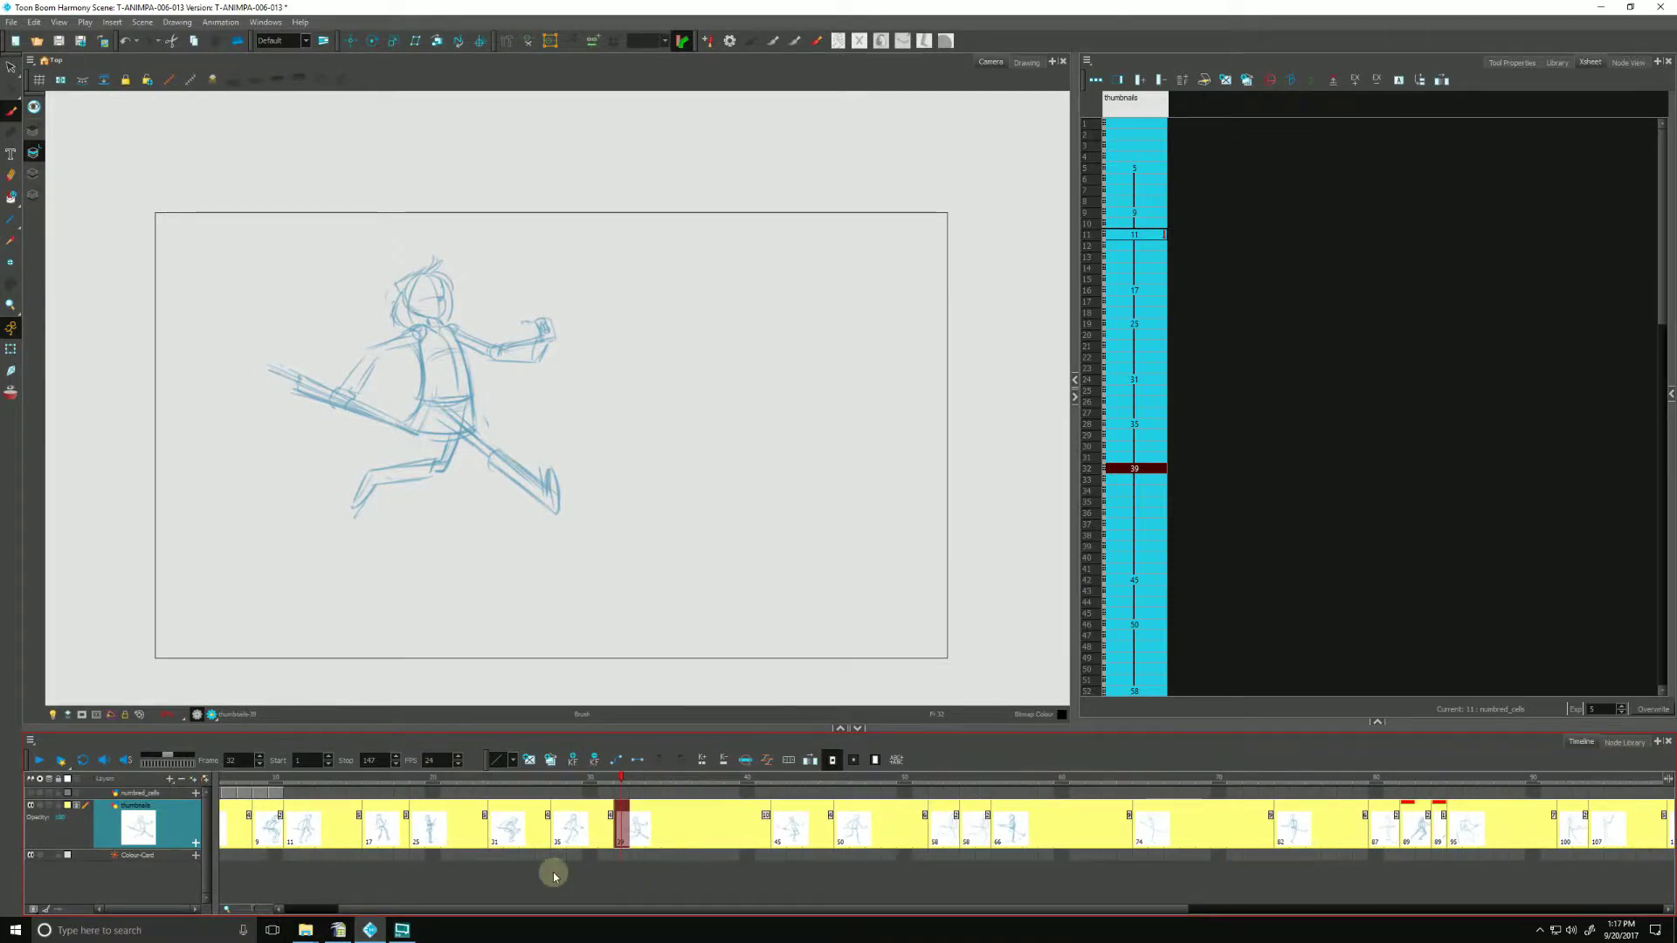
{"action": "scroll", "coordinate": [603, 882], "scroll_direction": "left", "scroll_amount": 3}
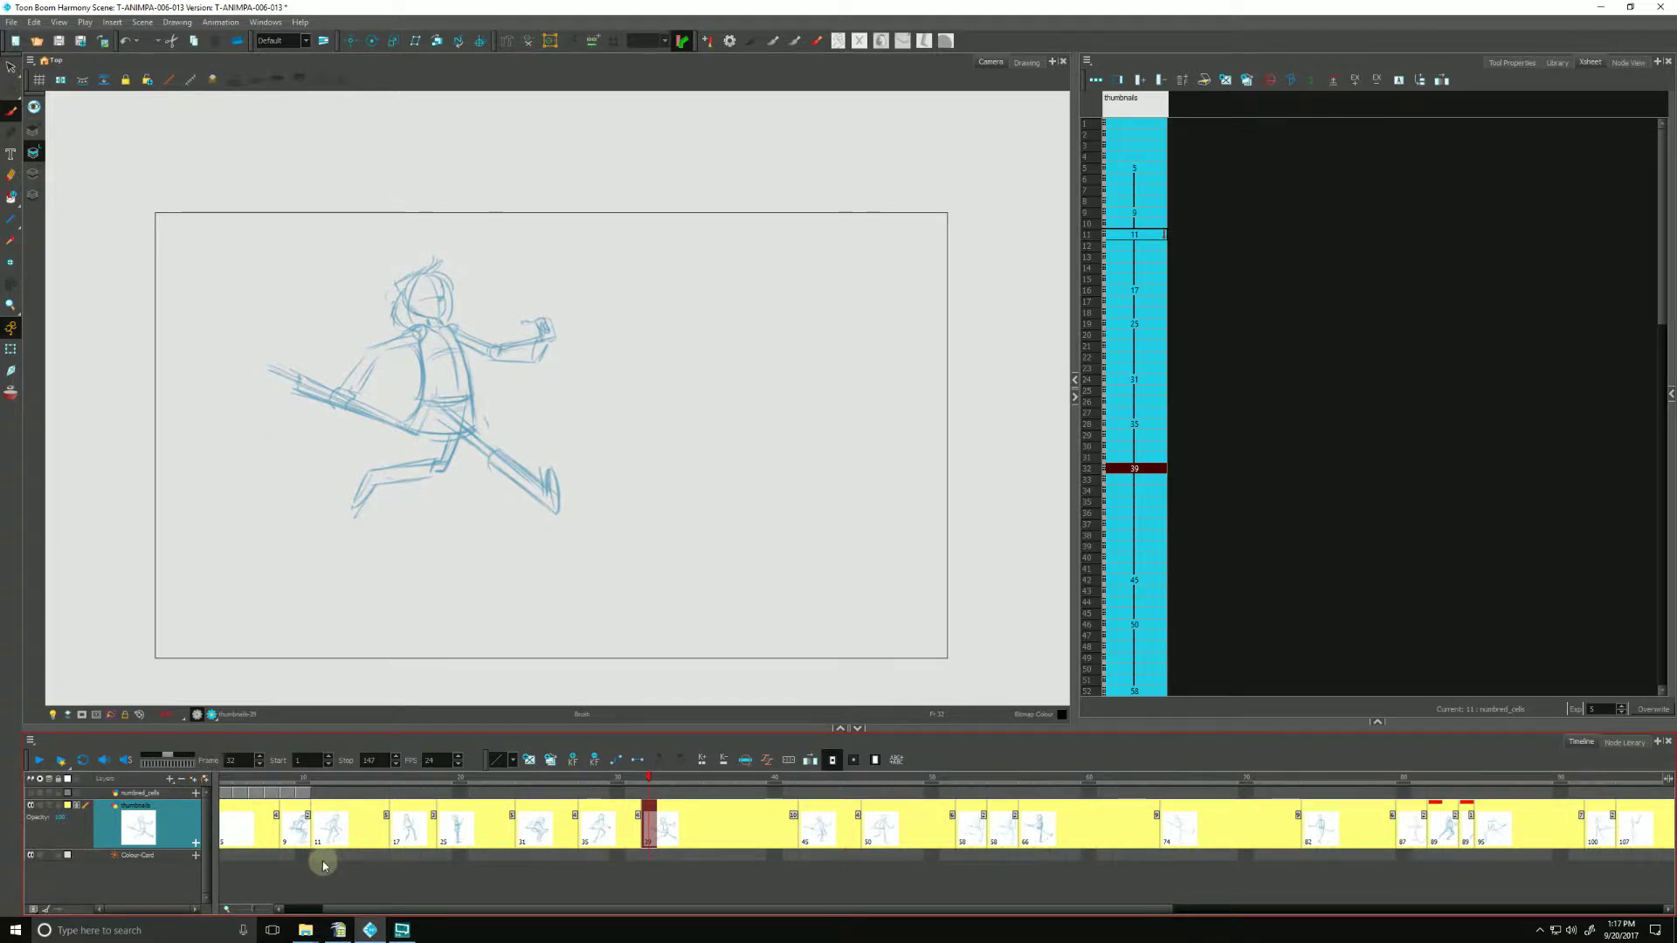
{"action": "left_click_drag", "start_coordinate": [250, 911], "coordinate": [255, 908]}
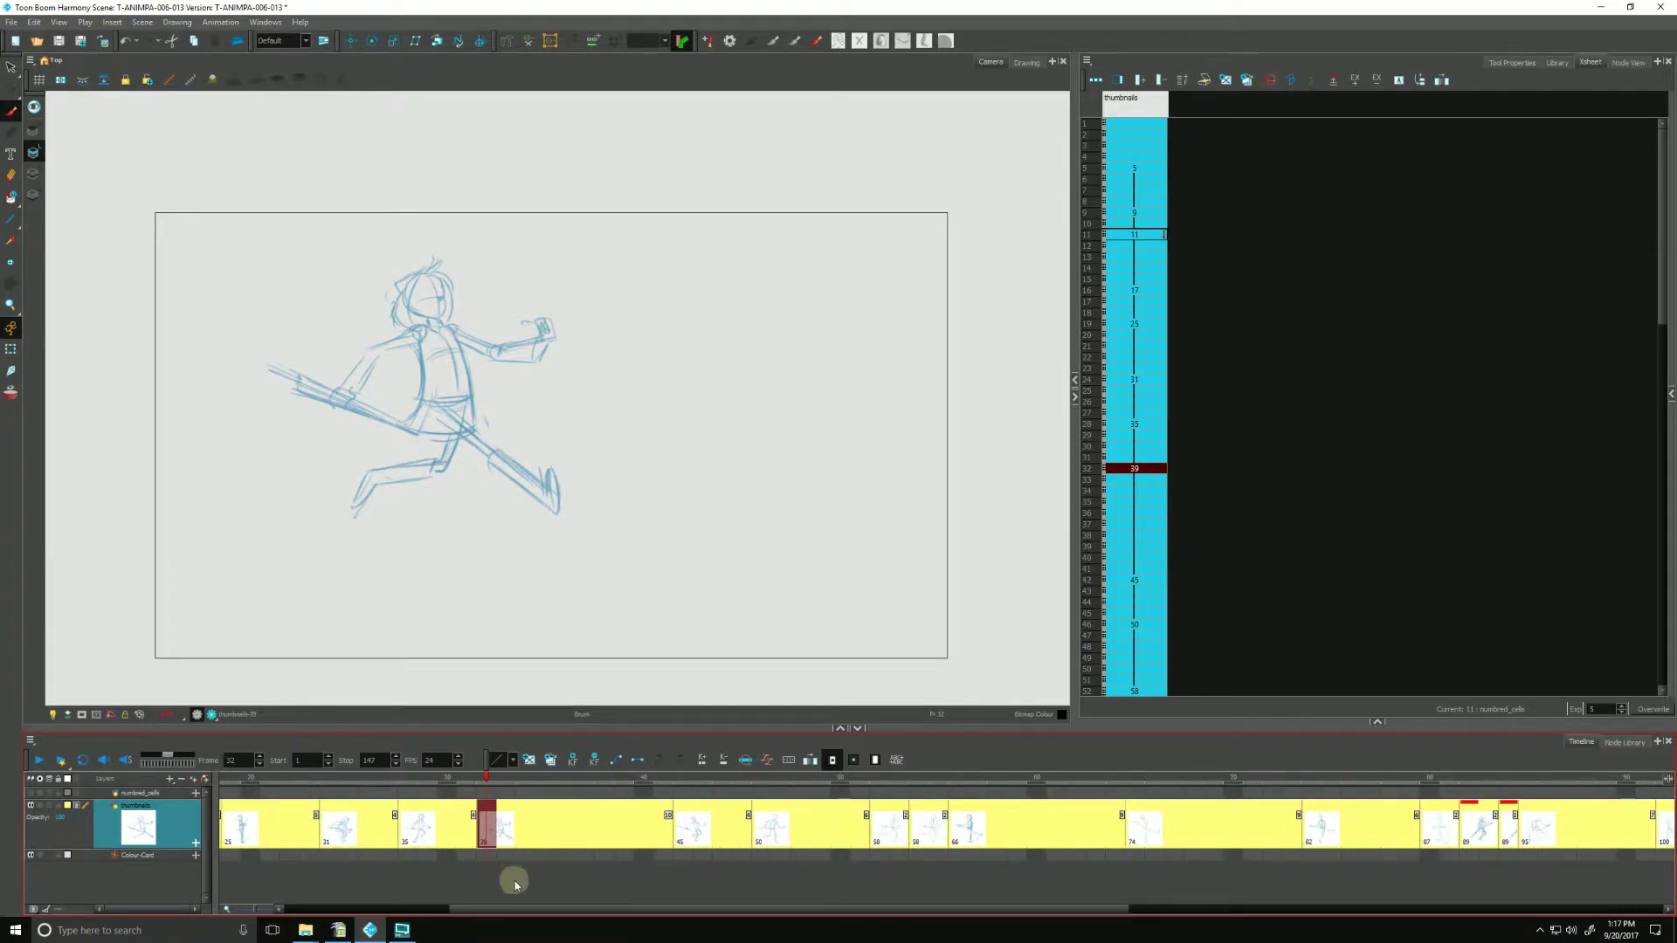
{"action": "left_click_drag", "start_coordinate": [513, 883], "coordinate": [629, 883]}
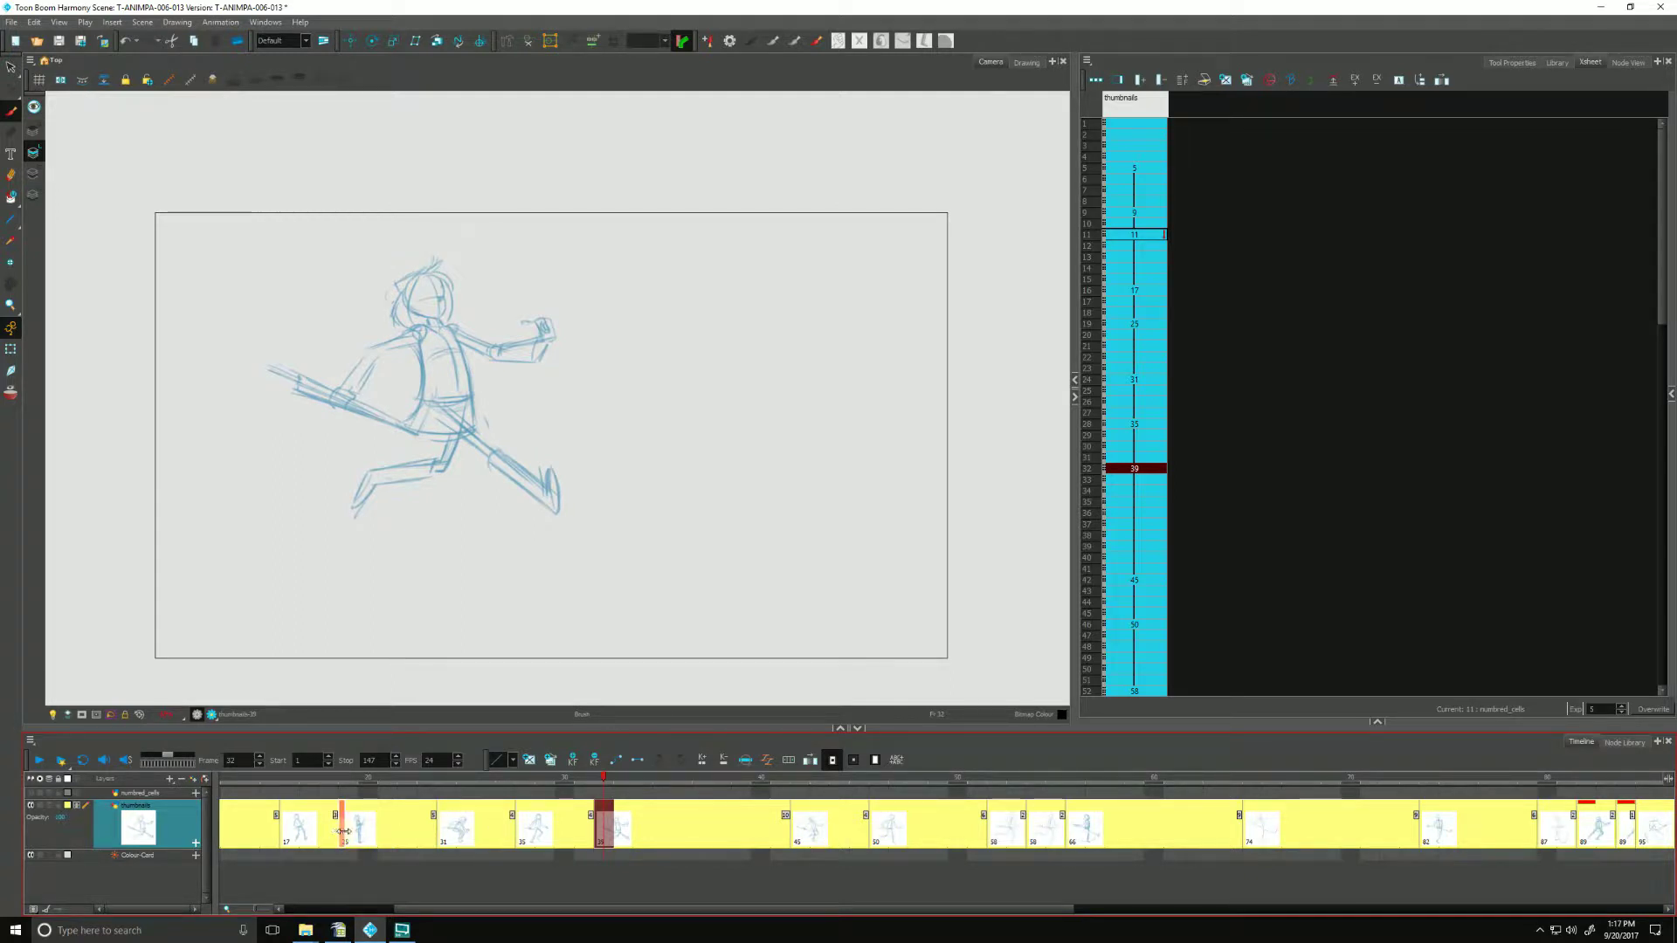
{"action": "left_click_drag", "start_coordinate": [426, 530], "coordinate": [446, 538]}
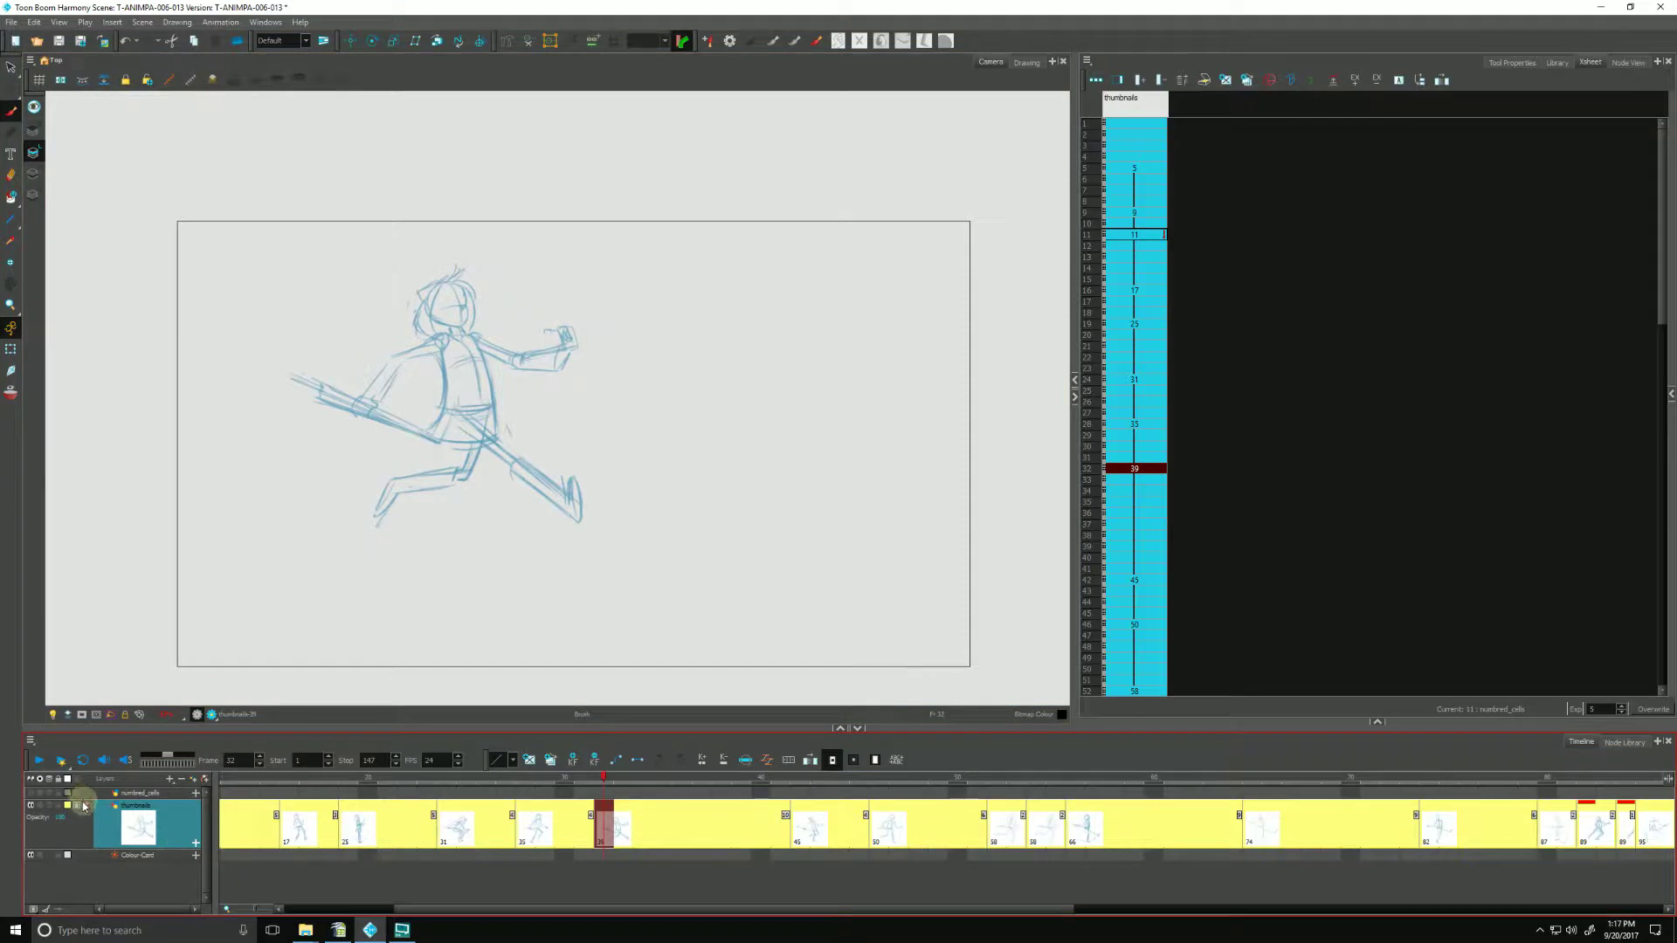
{"action": "left_click", "coordinate": [84, 806]}
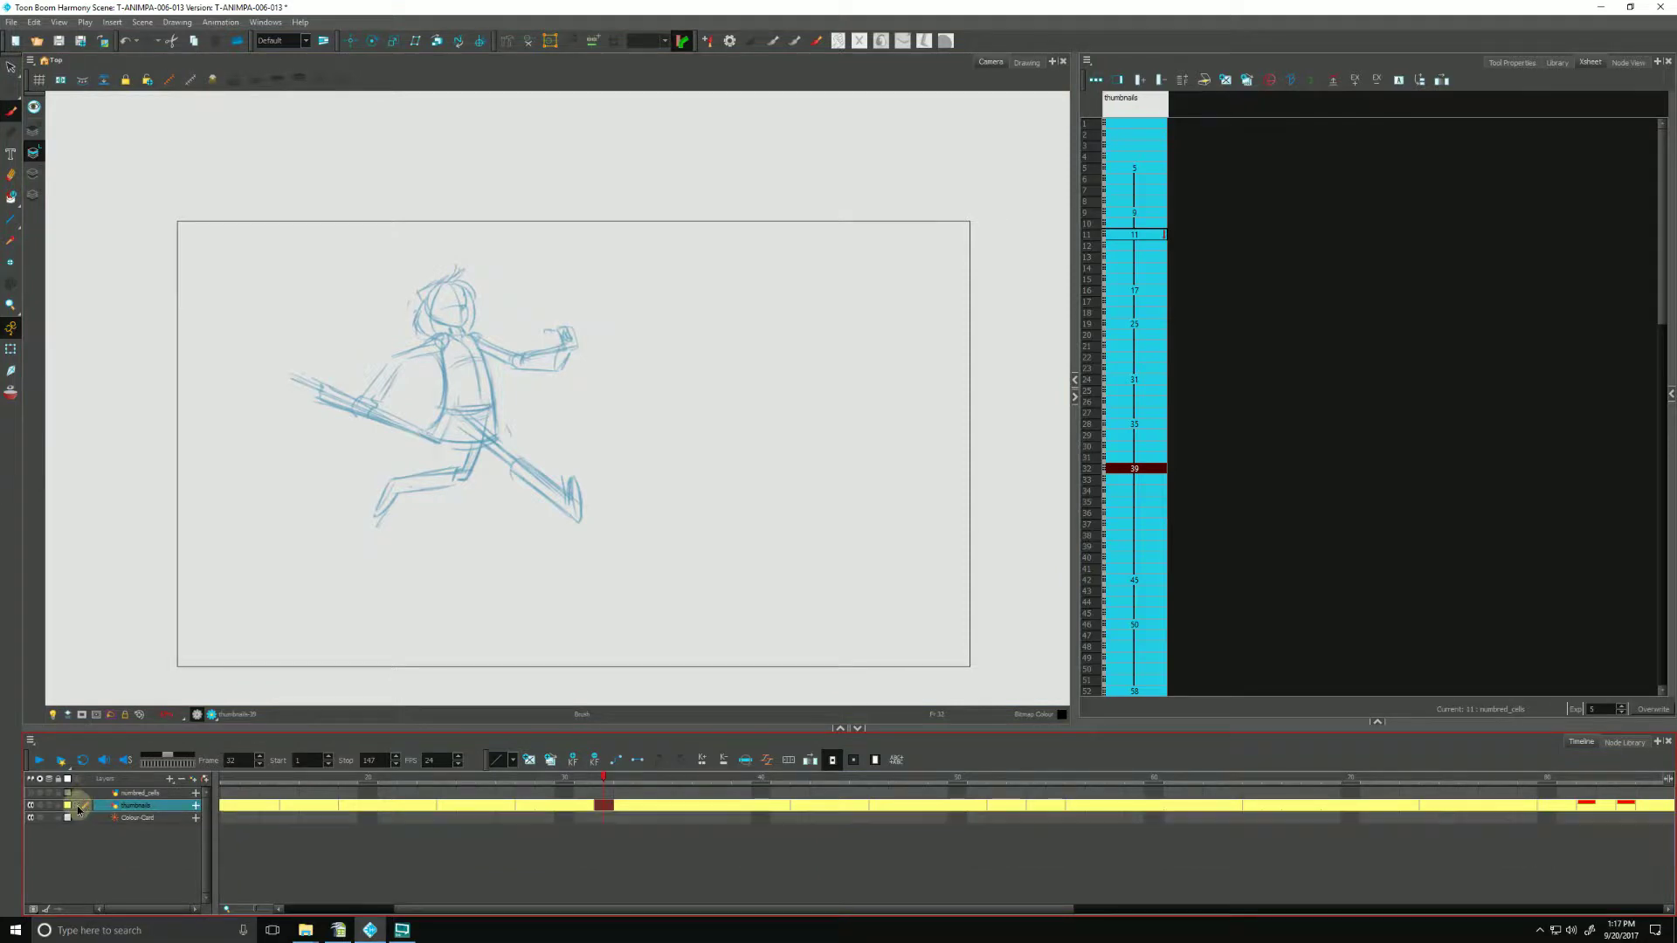
{"action": "left_click", "coordinate": [326, 859]}
{"action": "scroll", "coordinate": [325, 857], "scroll_direction": "down", "scroll_amount": 5}
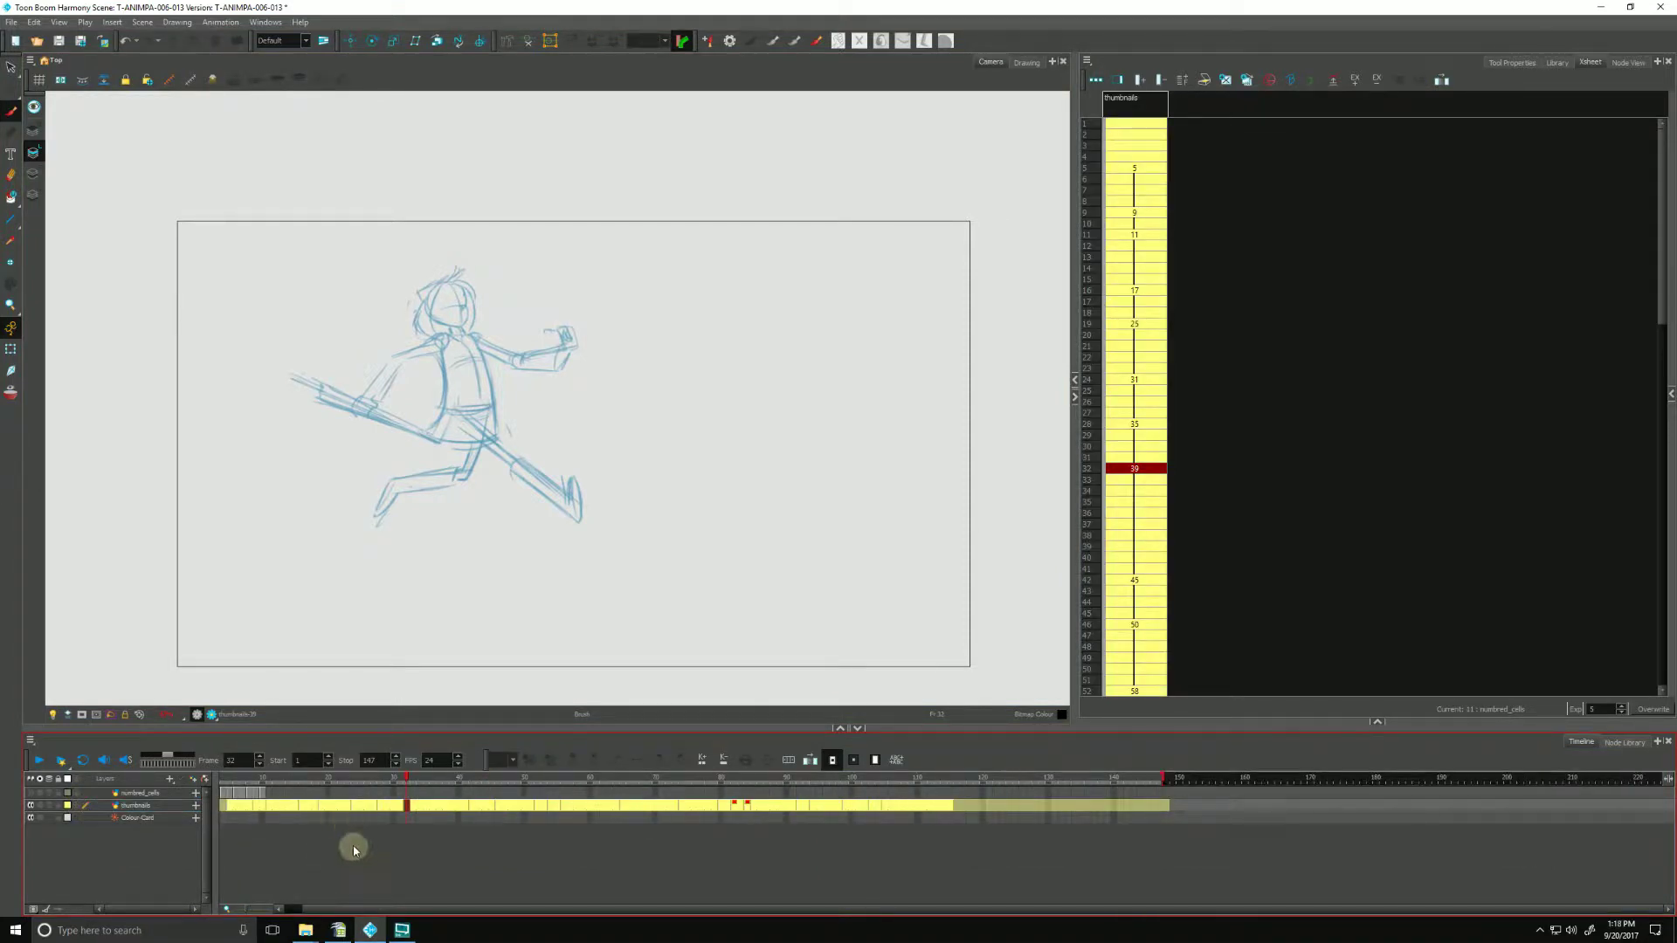
{"action": "scroll", "coordinate": [353, 856], "scroll_direction": "up", "scroll_amount": 1}
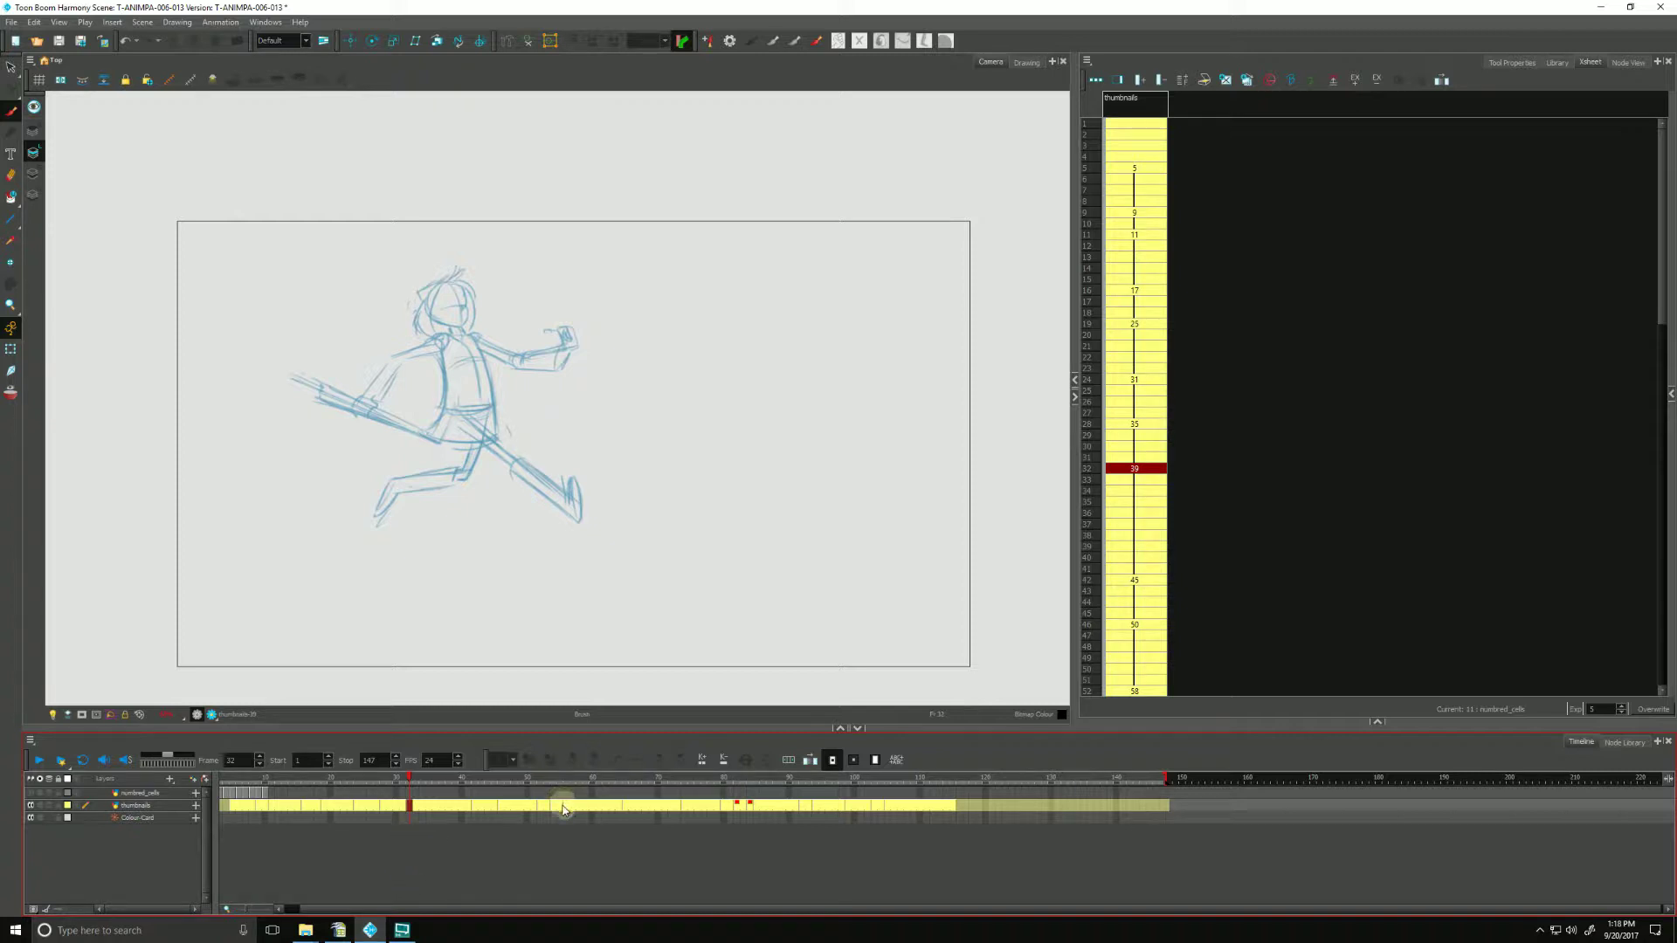
{"action": "left_click", "coordinate": [411, 808]}
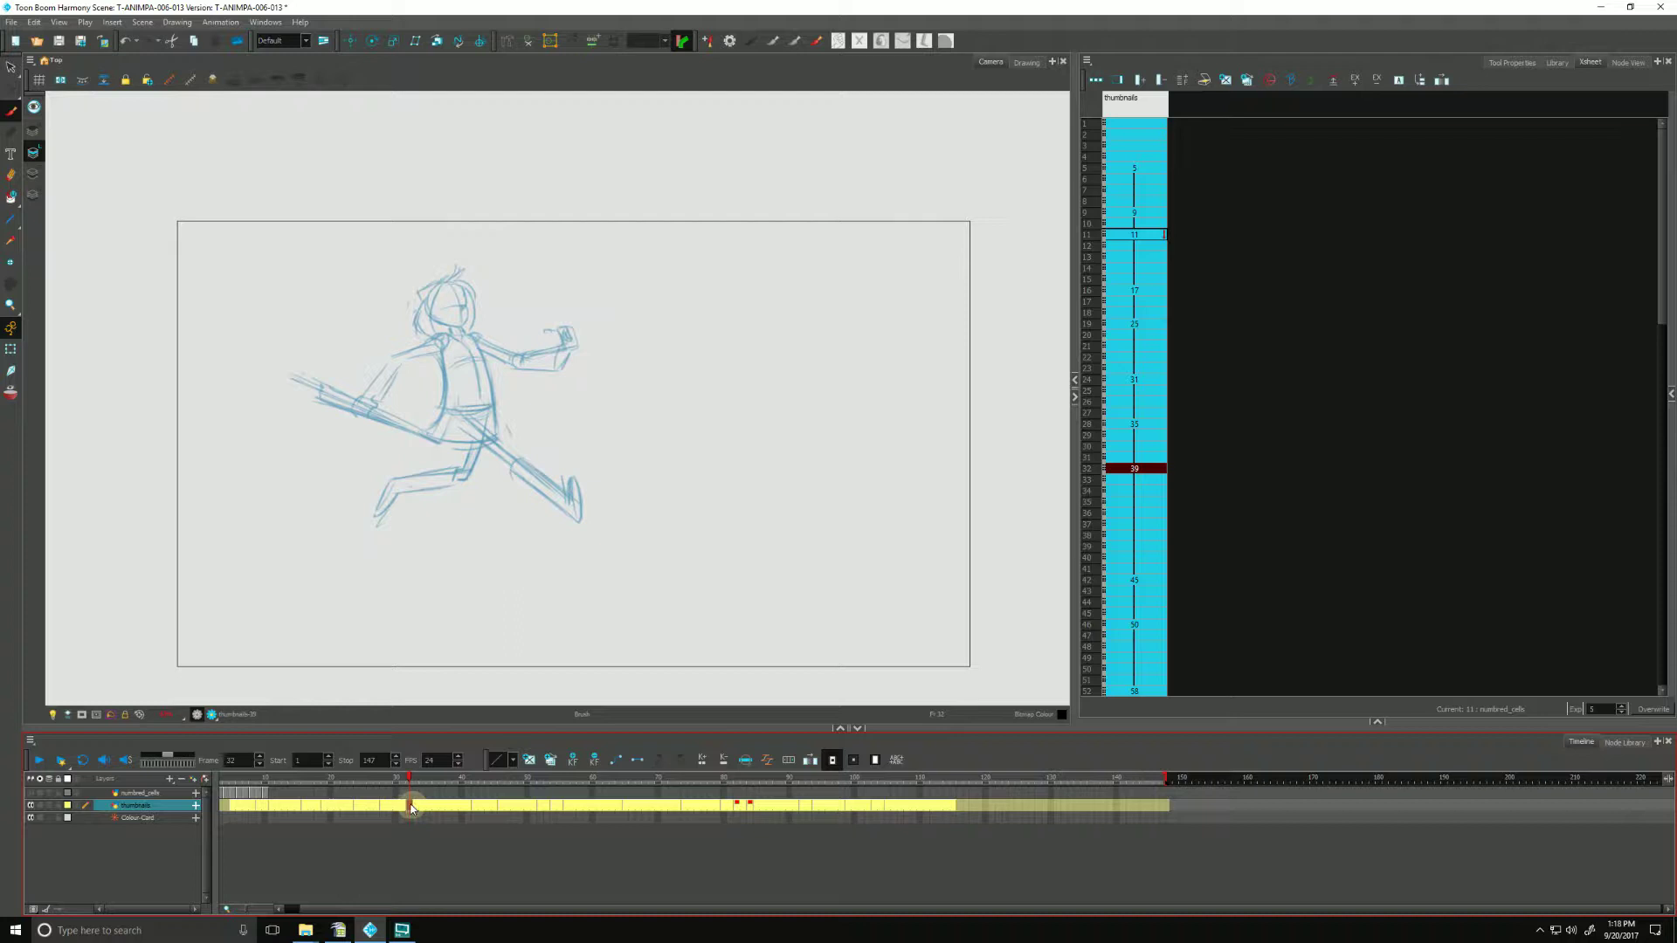
{"action": "key", "text": "Return"}
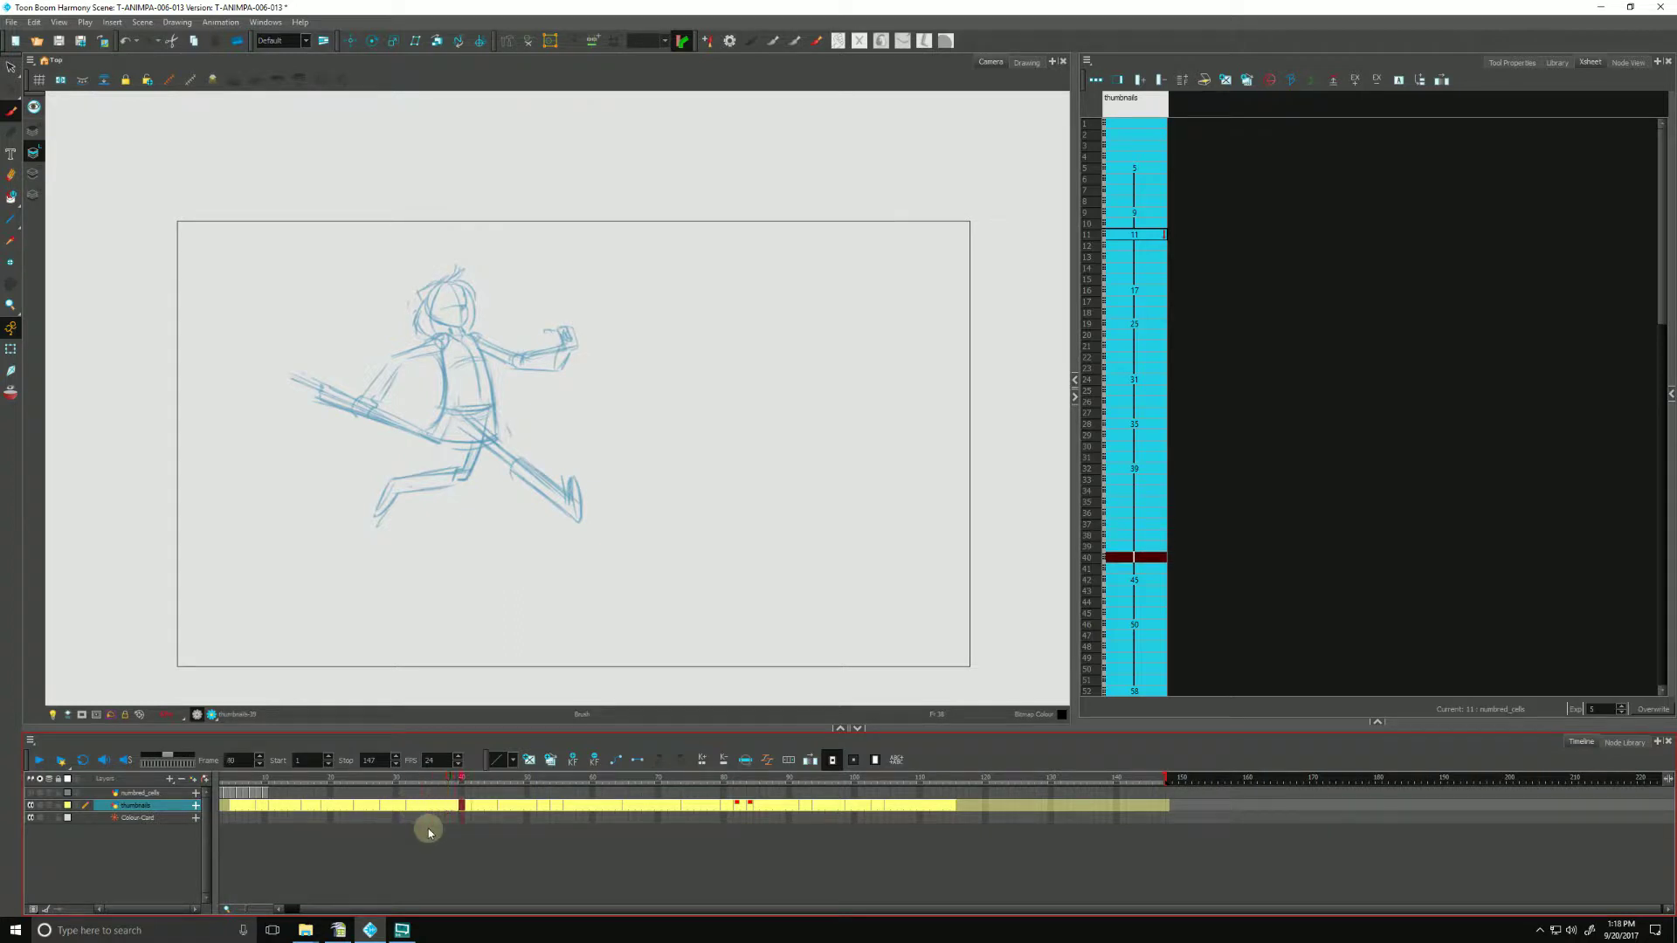
{"action": "left_click", "coordinate": [411, 776]}
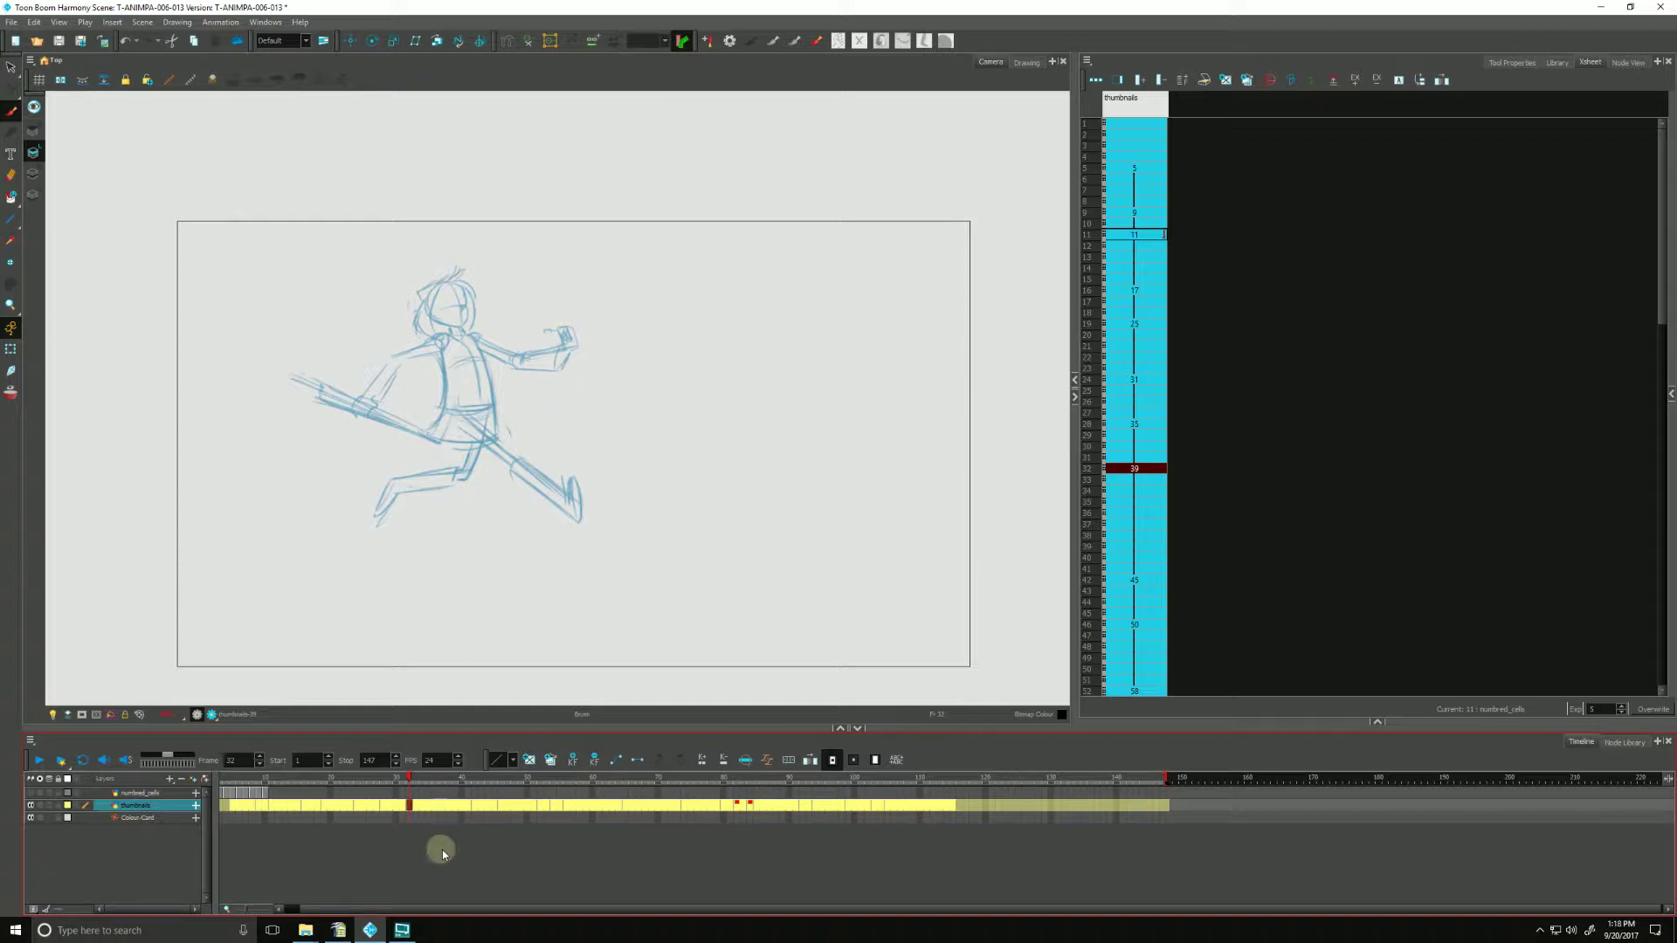
{"action": "right_click", "coordinate": [408, 806]}
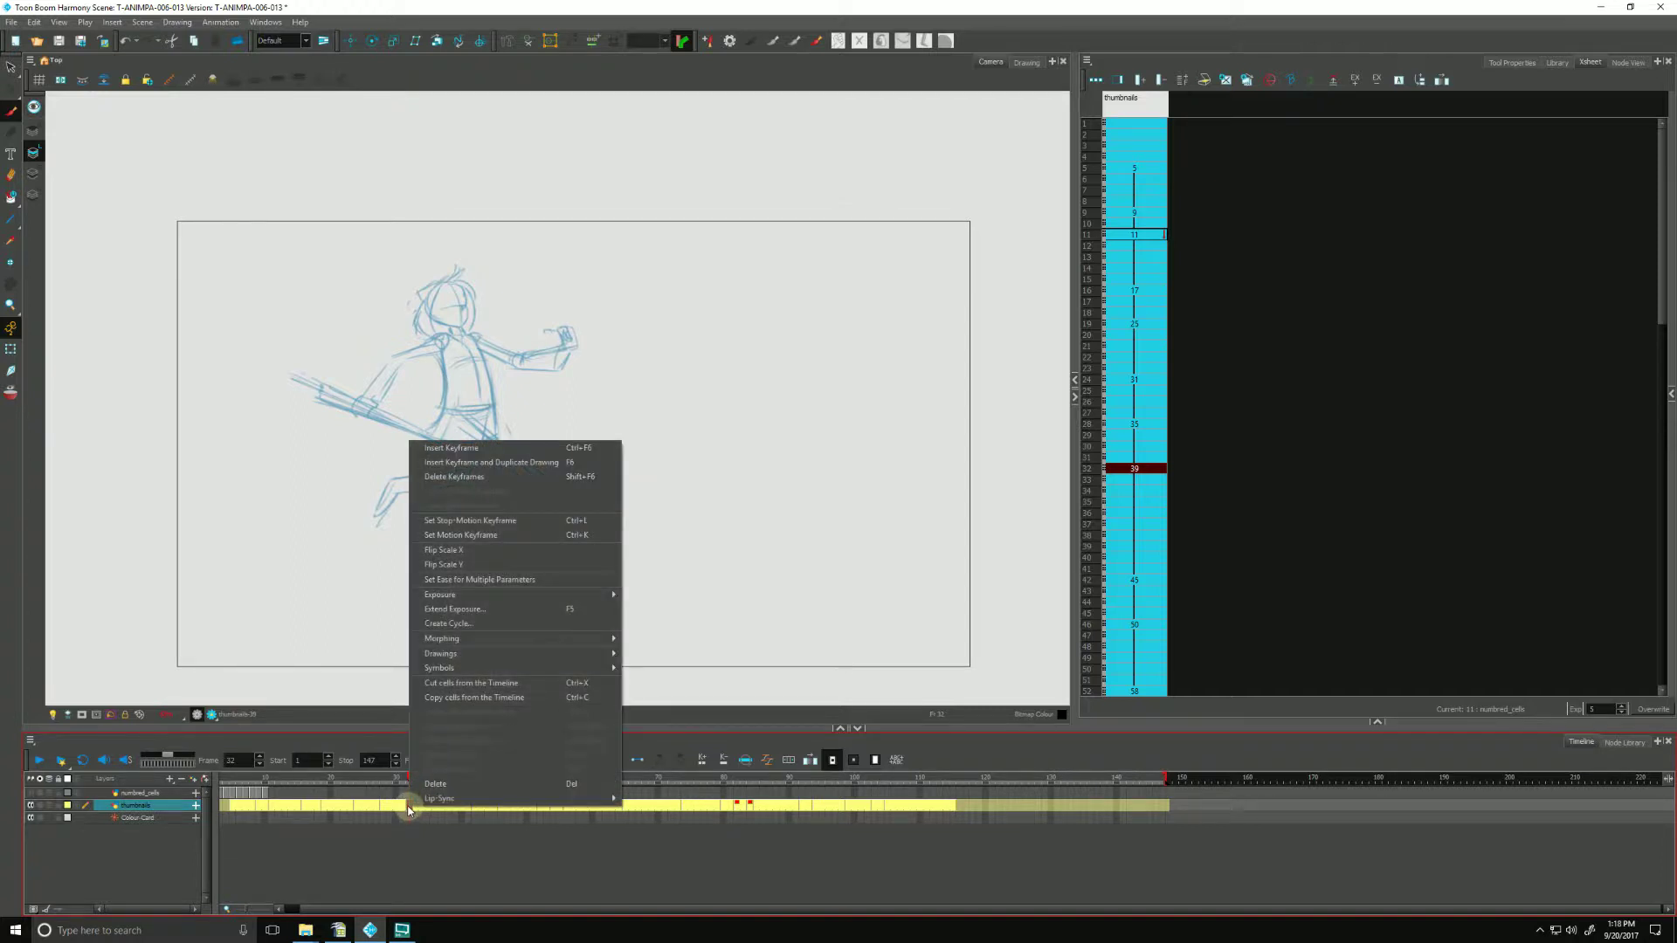
{"action": "mouse_move", "coordinate": [442, 601]}
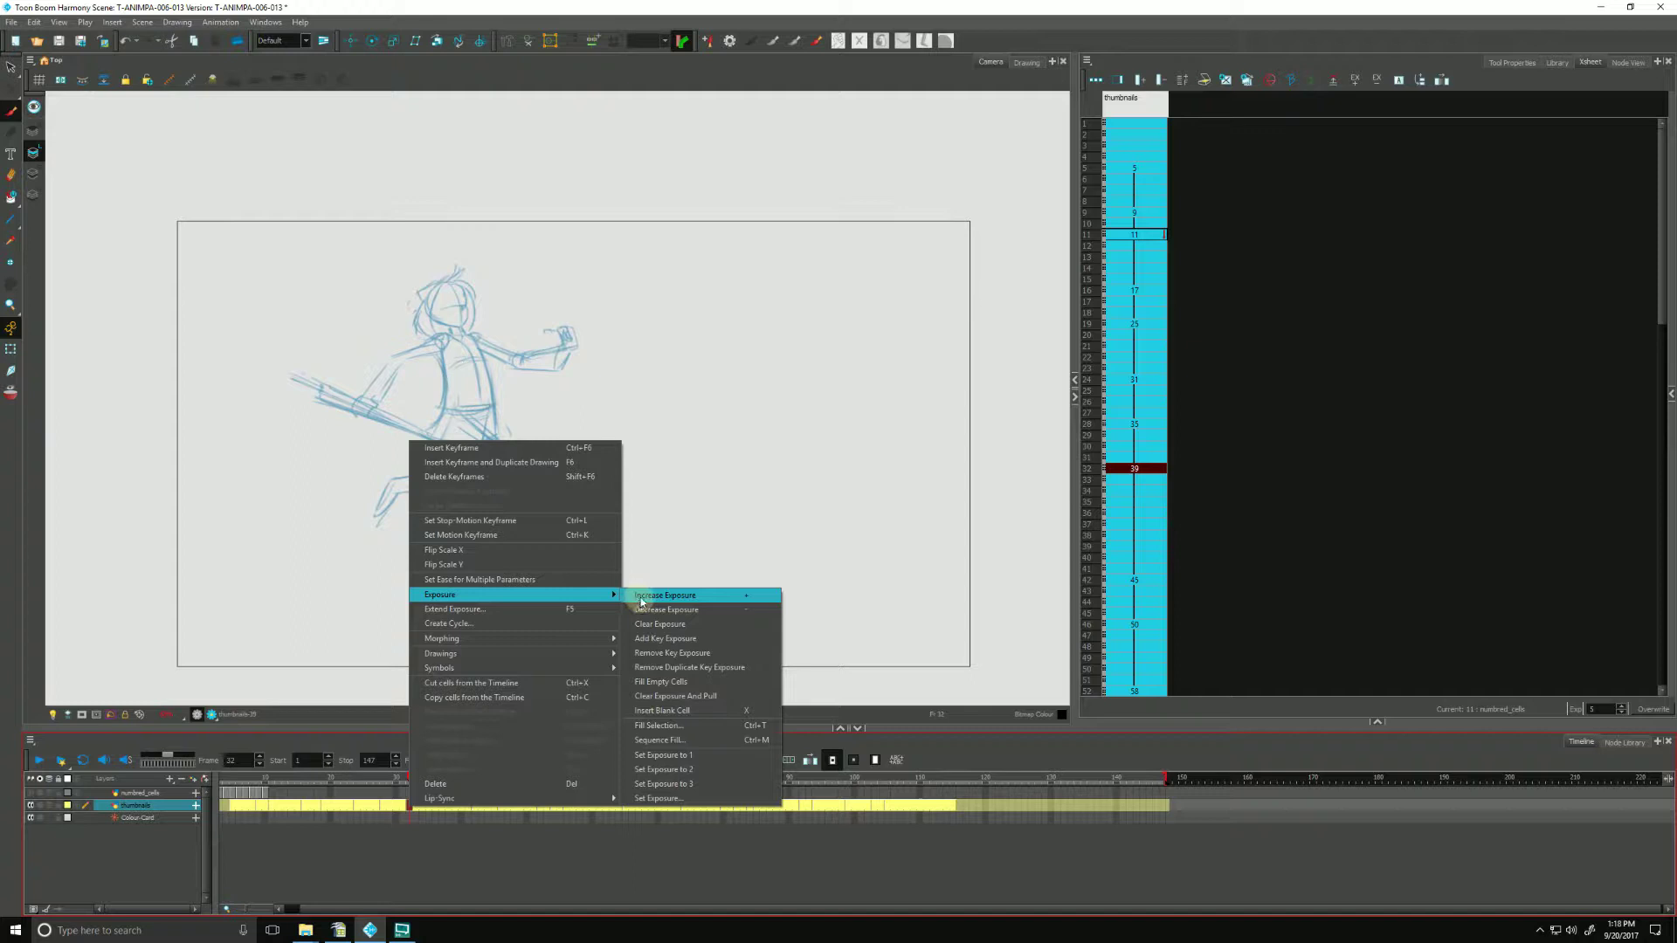
{"action": "left_click", "coordinate": [664, 596]}
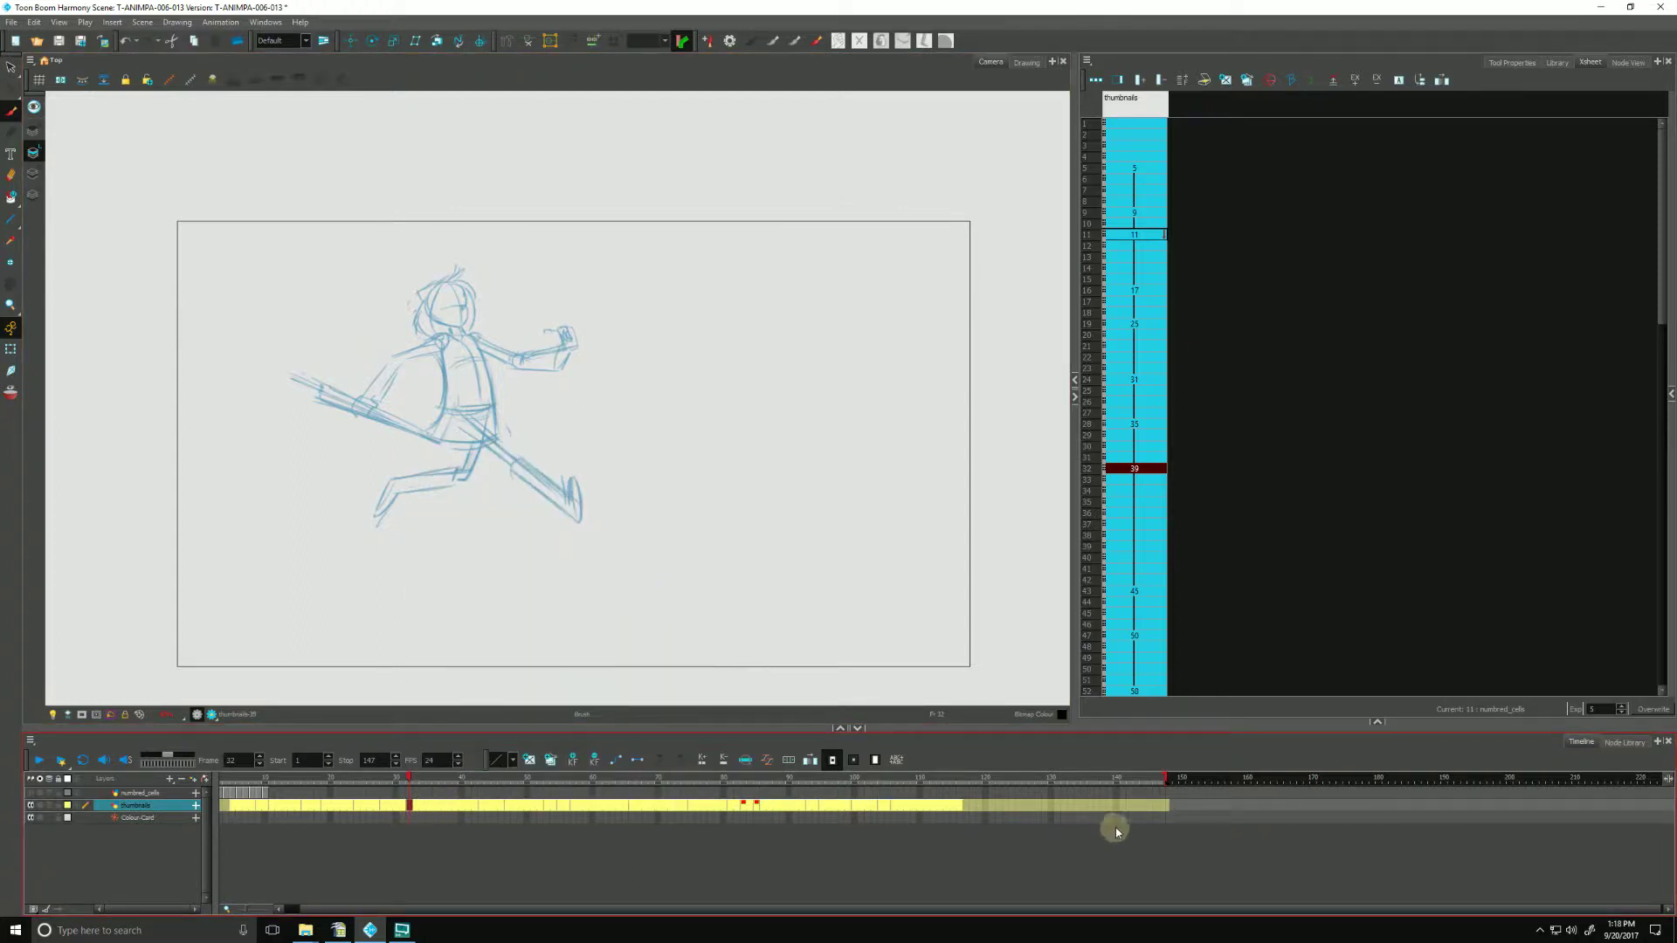
{"action": "key", "text": "ctrl+z"}
{"action": "left_click", "coordinate": [1128, 238]}
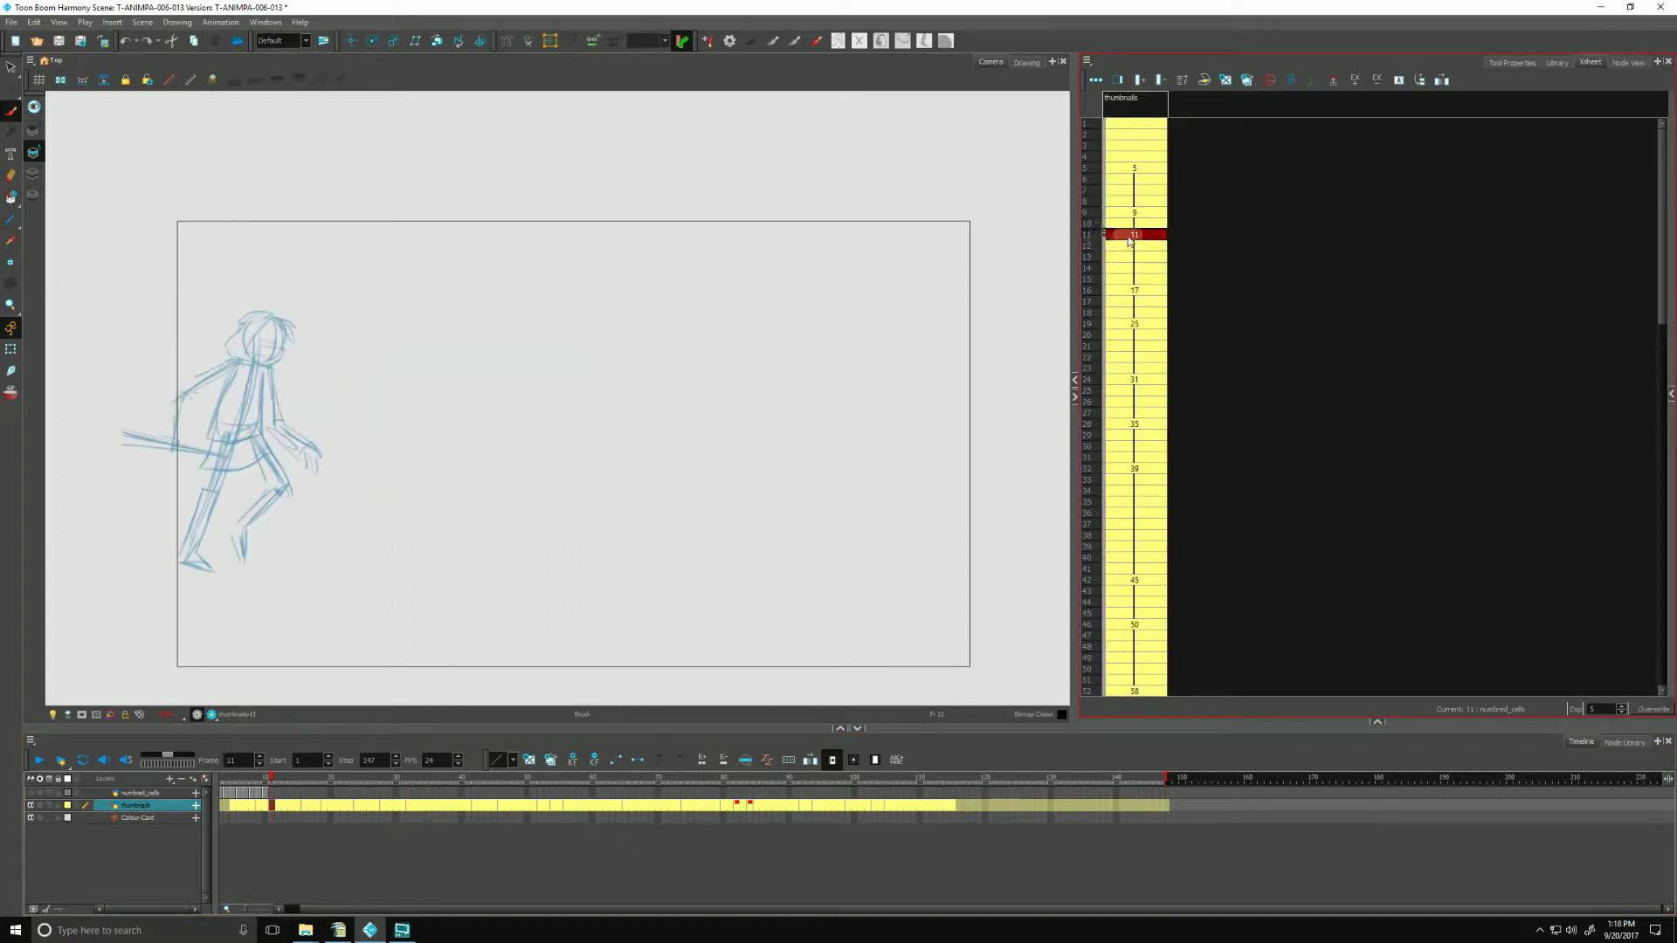
{"action": "right_click", "coordinate": [1128, 236]}
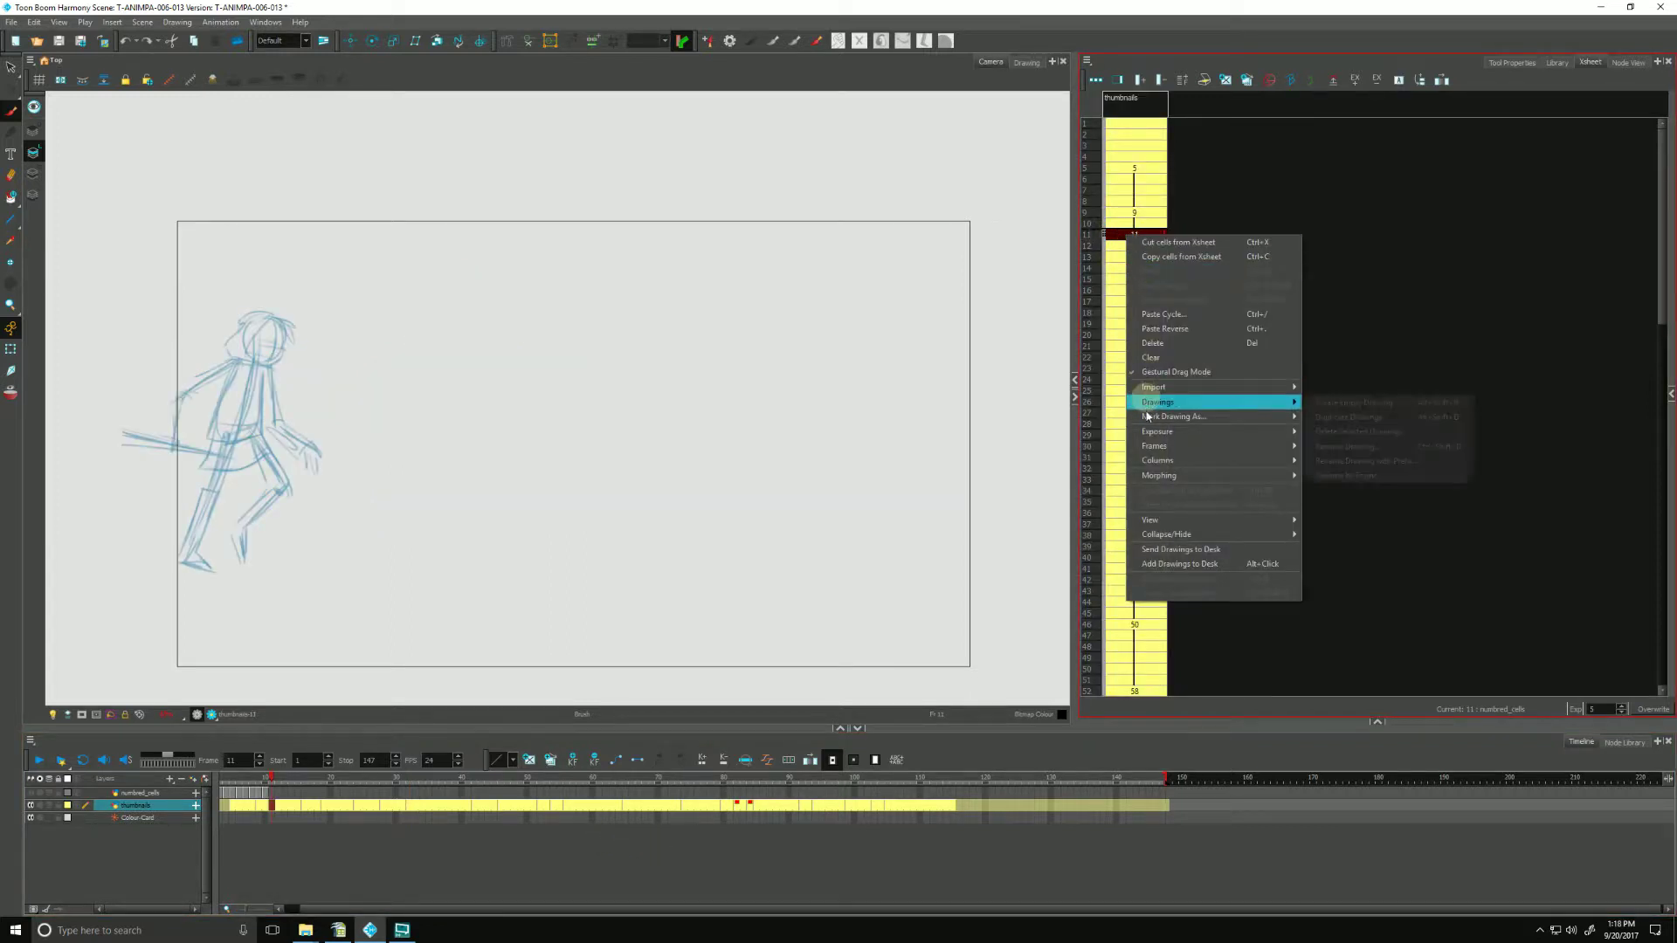
{"action": "mouse_move", "coordinate": [1150, 432]}
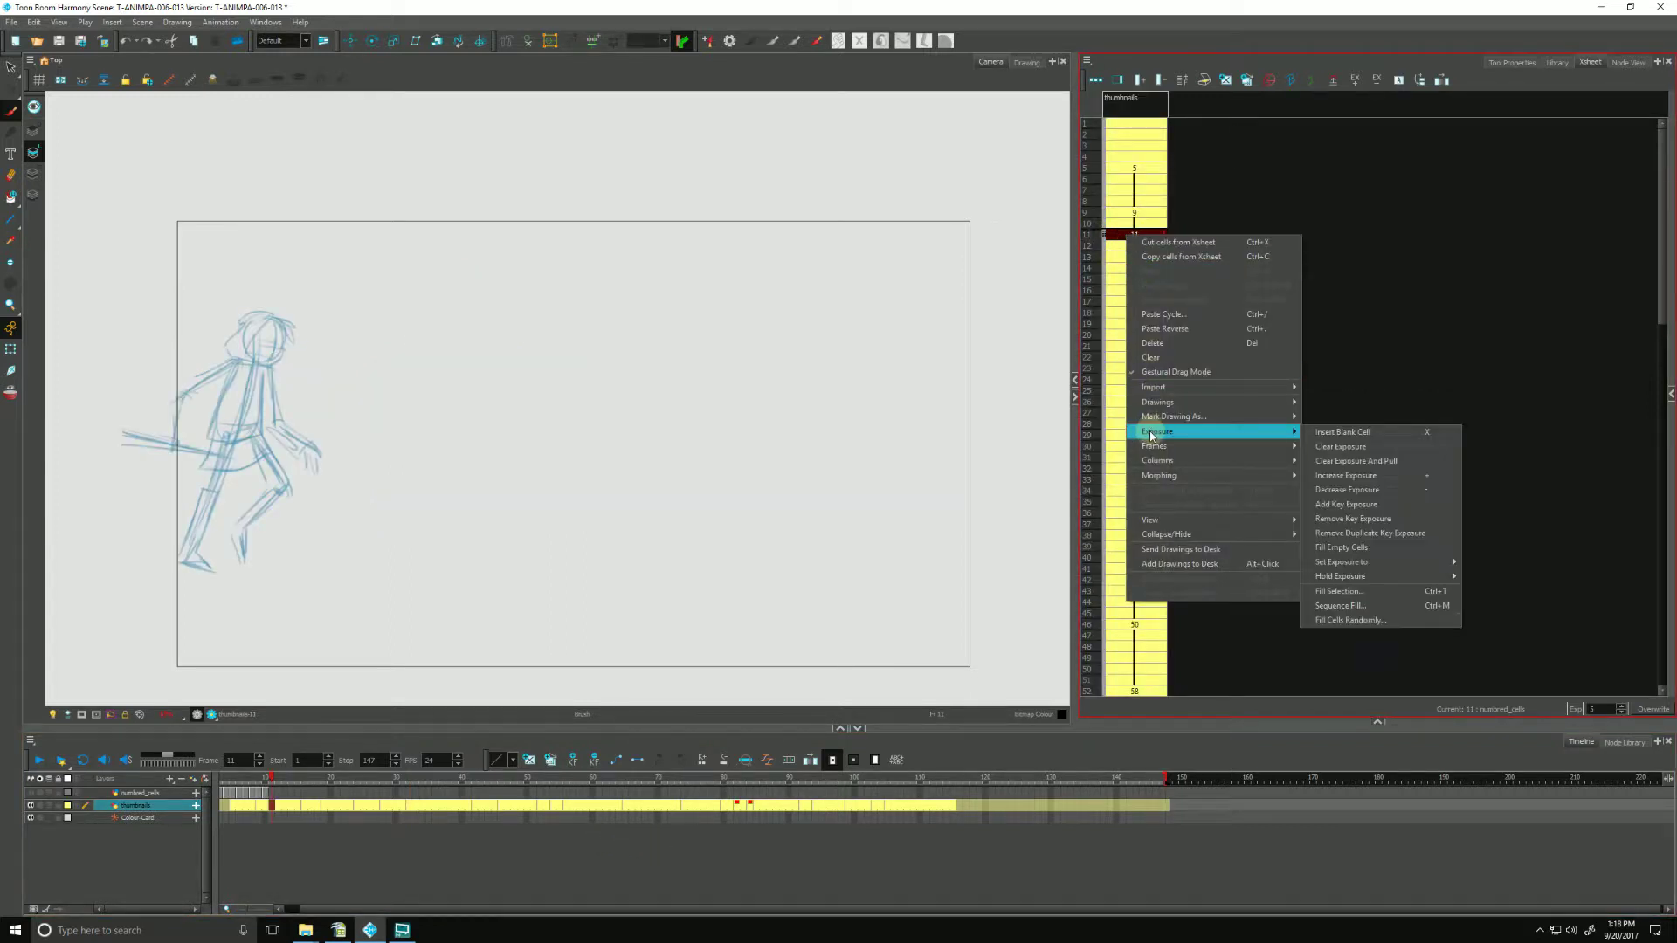
{"action": "left_click", "coordinate": [1321, 490]}
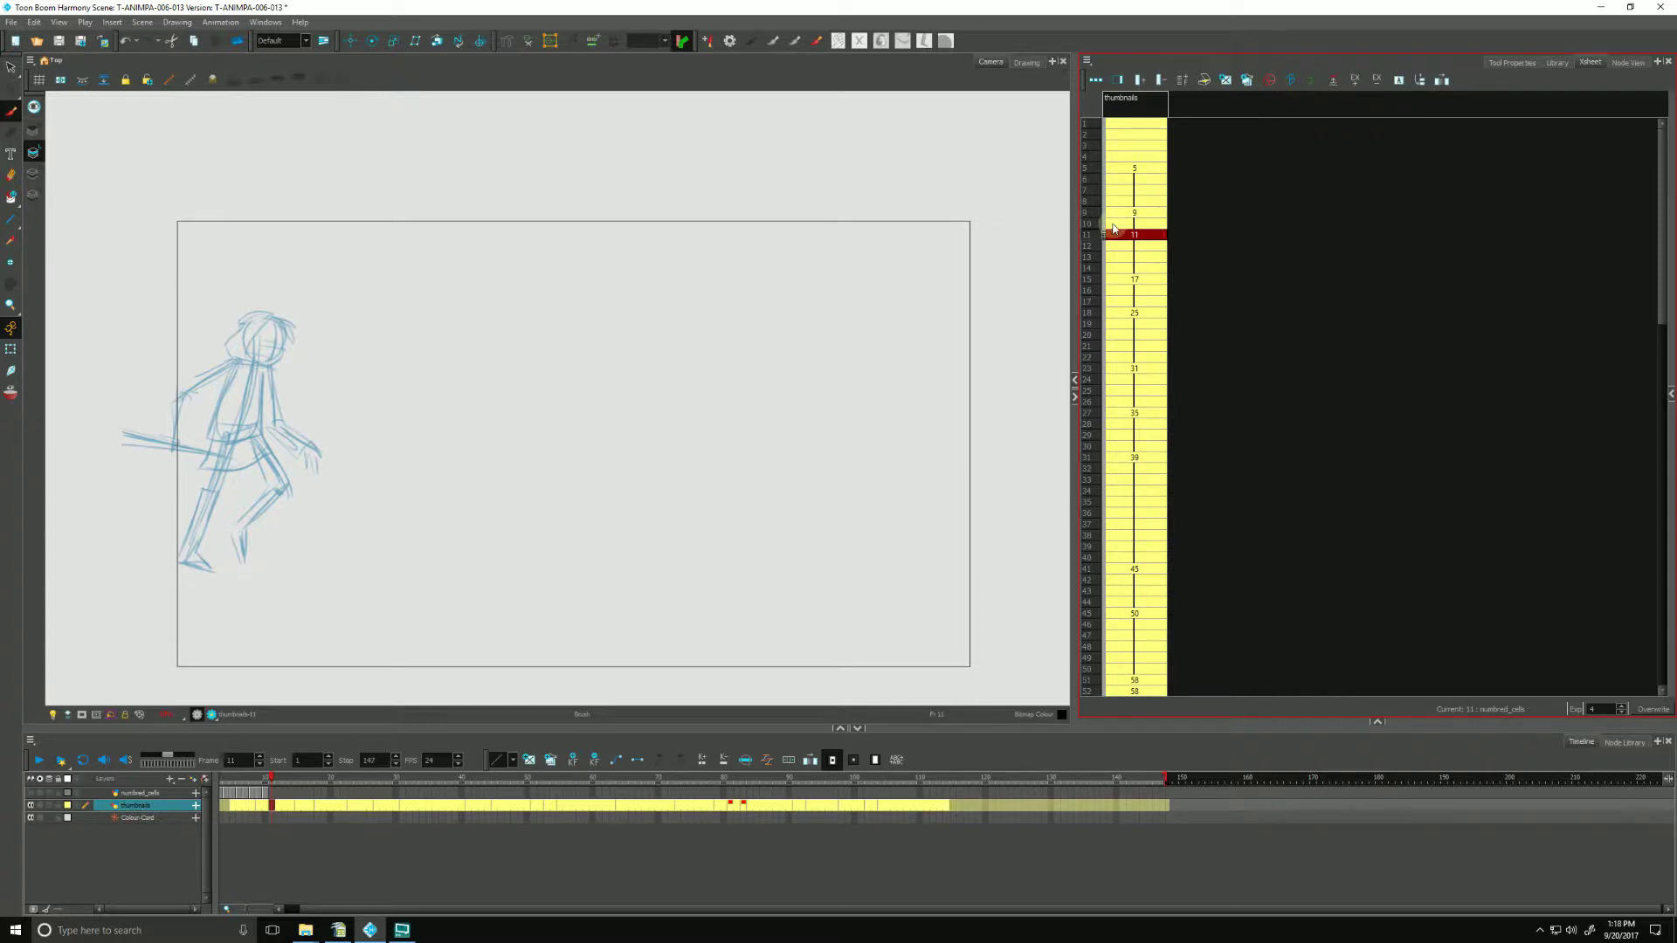
{"action": "key", "text": "plus"}
{"action": "left_click", "coordinate": [479, 857]}
{"action": "scroll", "coordinate": [479, 865], "scroll_direction": "down", "scroll_amount": 2}
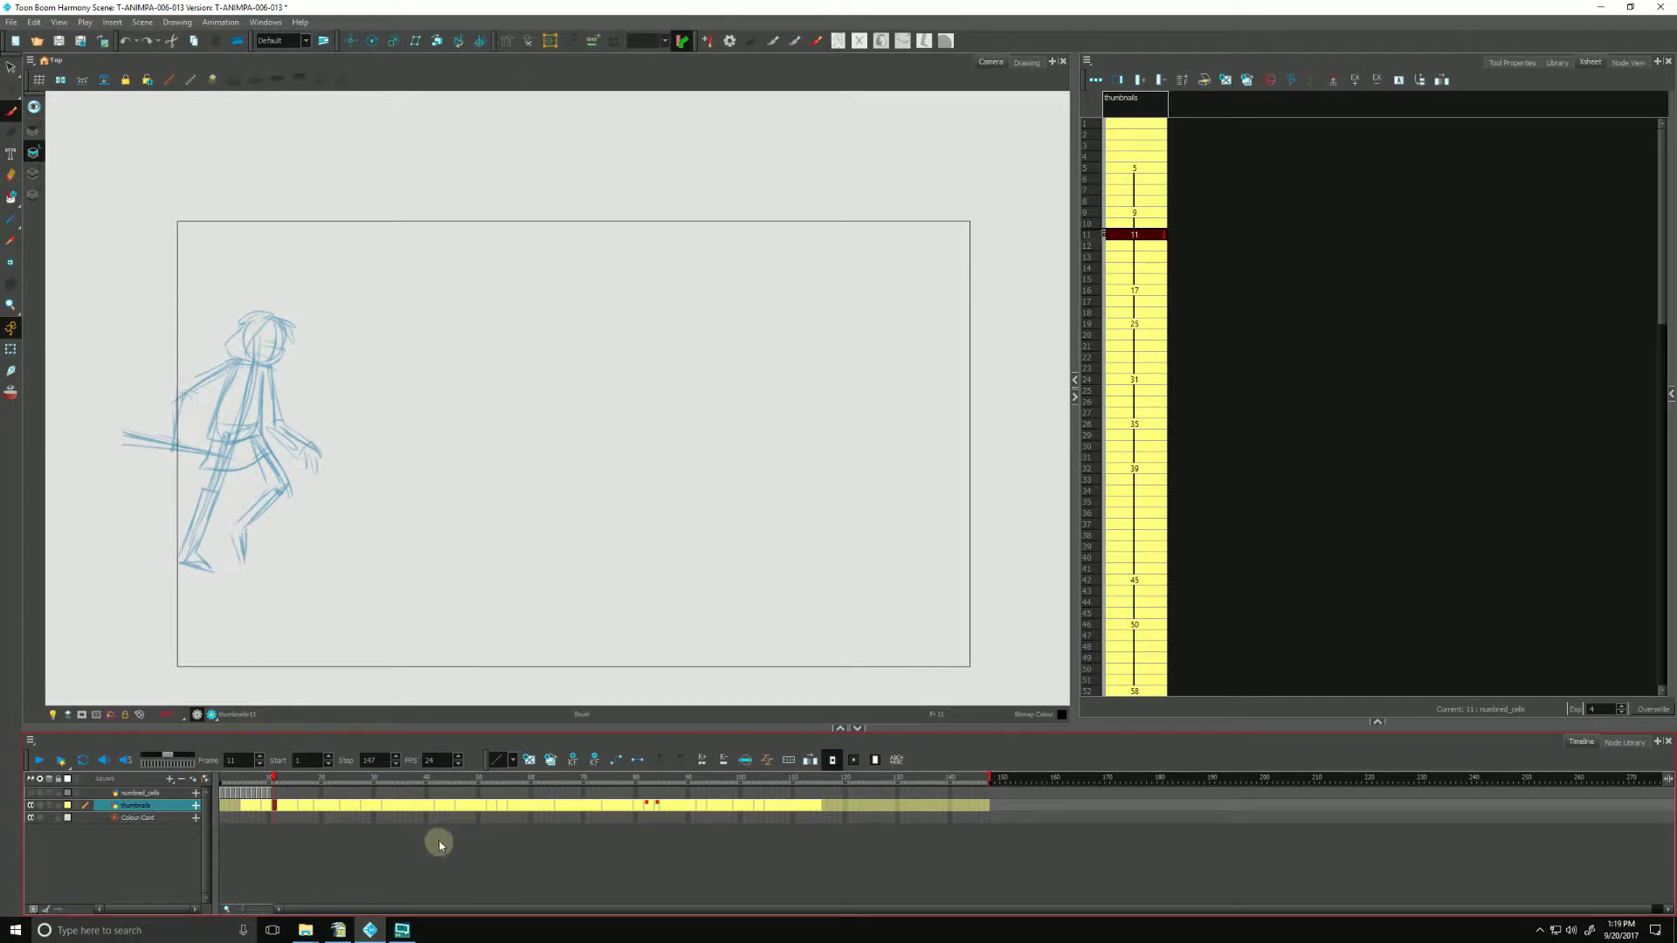
Extend drawing 45's hold at frame 42 by one frame using the exposure keys.
{"action": "left_click", "coordinate": [437, 807]}
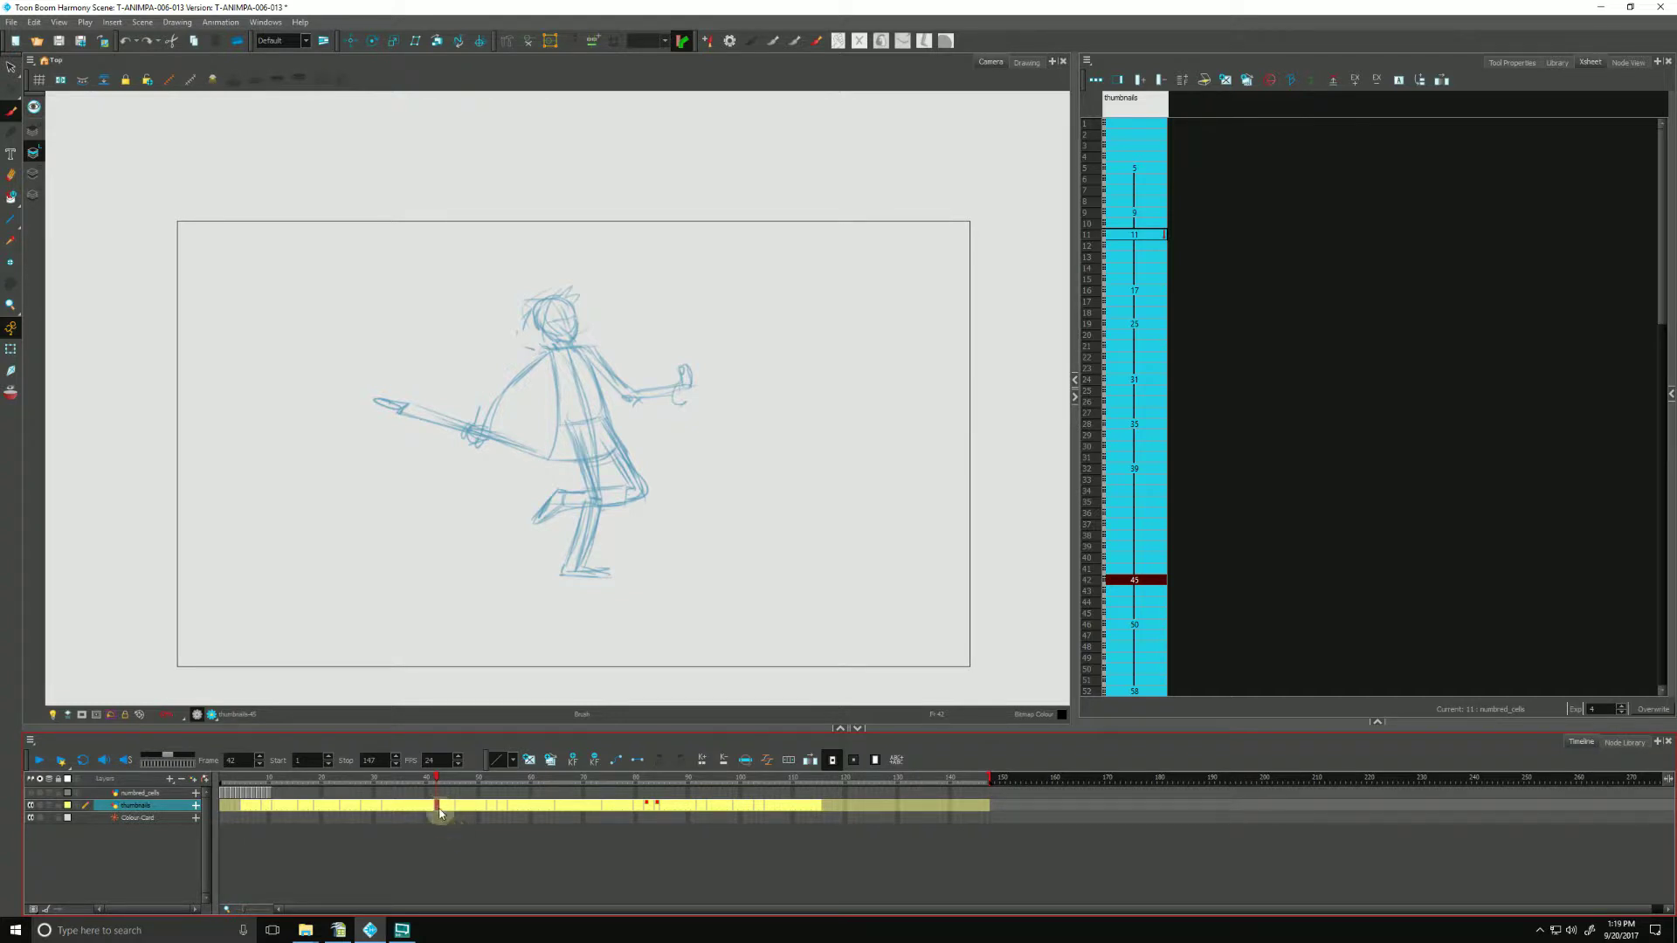
{"action": "key", "text": "plus"}
{"action": "key", "text": "plus"}
{"action": "key", "text": "plus"}
{"action": "key", "text": "plus"}
{"action": "key", "text": "minus"}
{"action": "key", "text": "minus"}
{"action": "key", "text": "minus"}
{"action": "left_click", "coordinate": [1131, 579]}
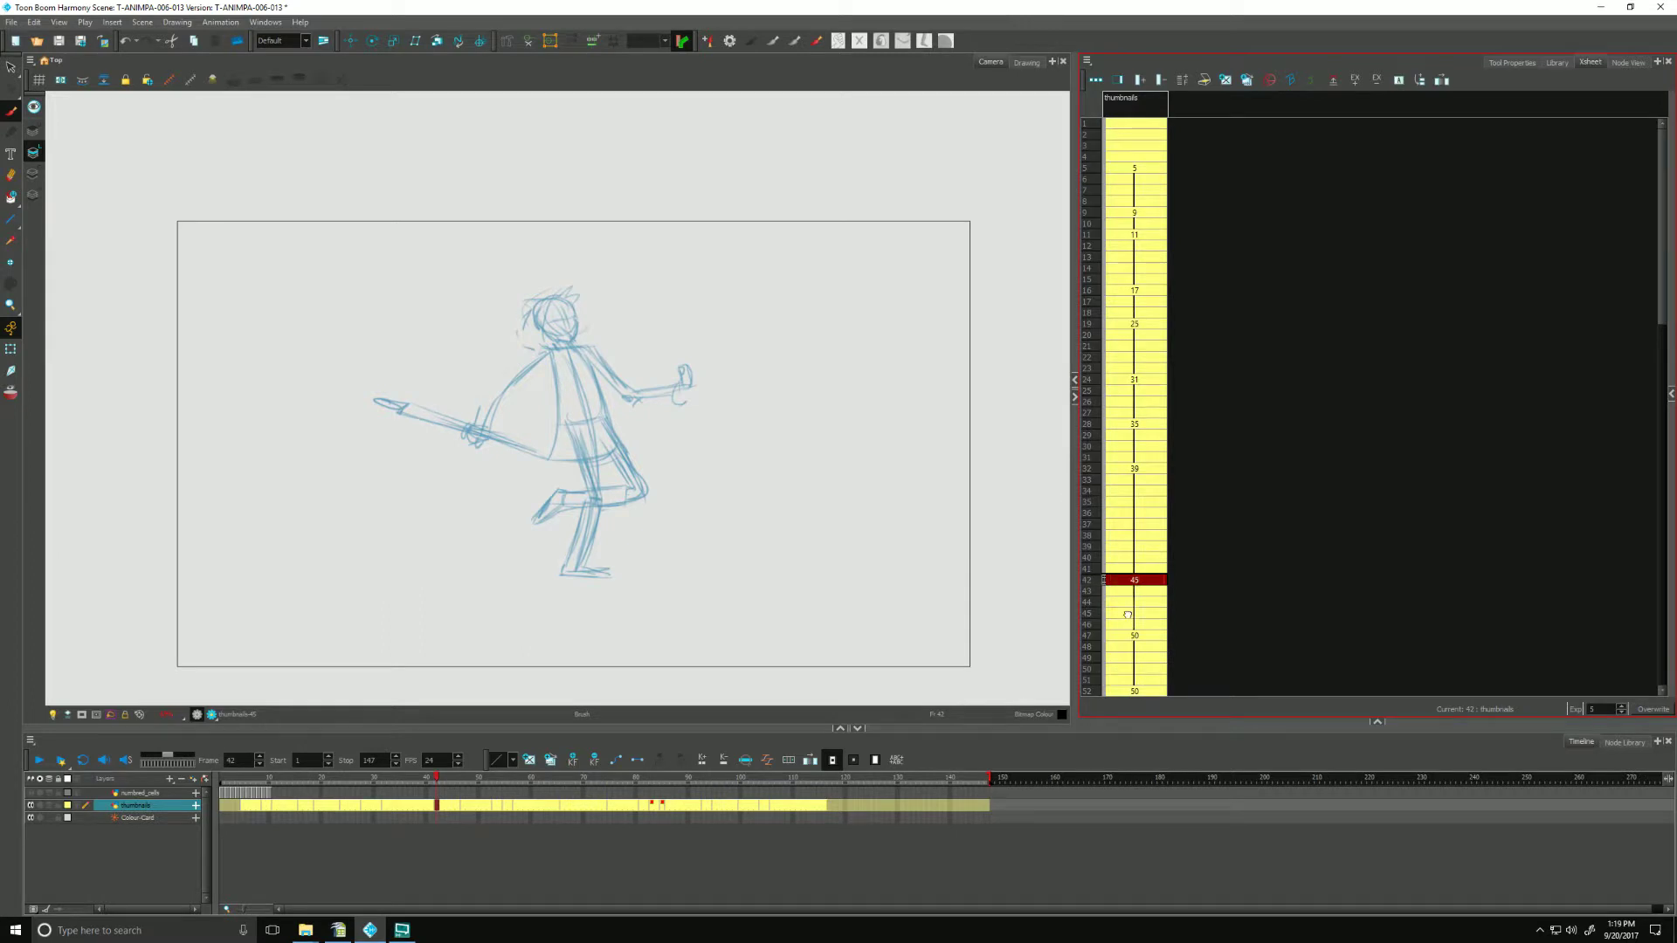
Trim drawing 39 at frame 32 from 10 to 9 frames in the Xsheet.
{"action": "scroll", "coordinate": [1127, 615], "scroll_direction": "down", "scroll_amount": 3}
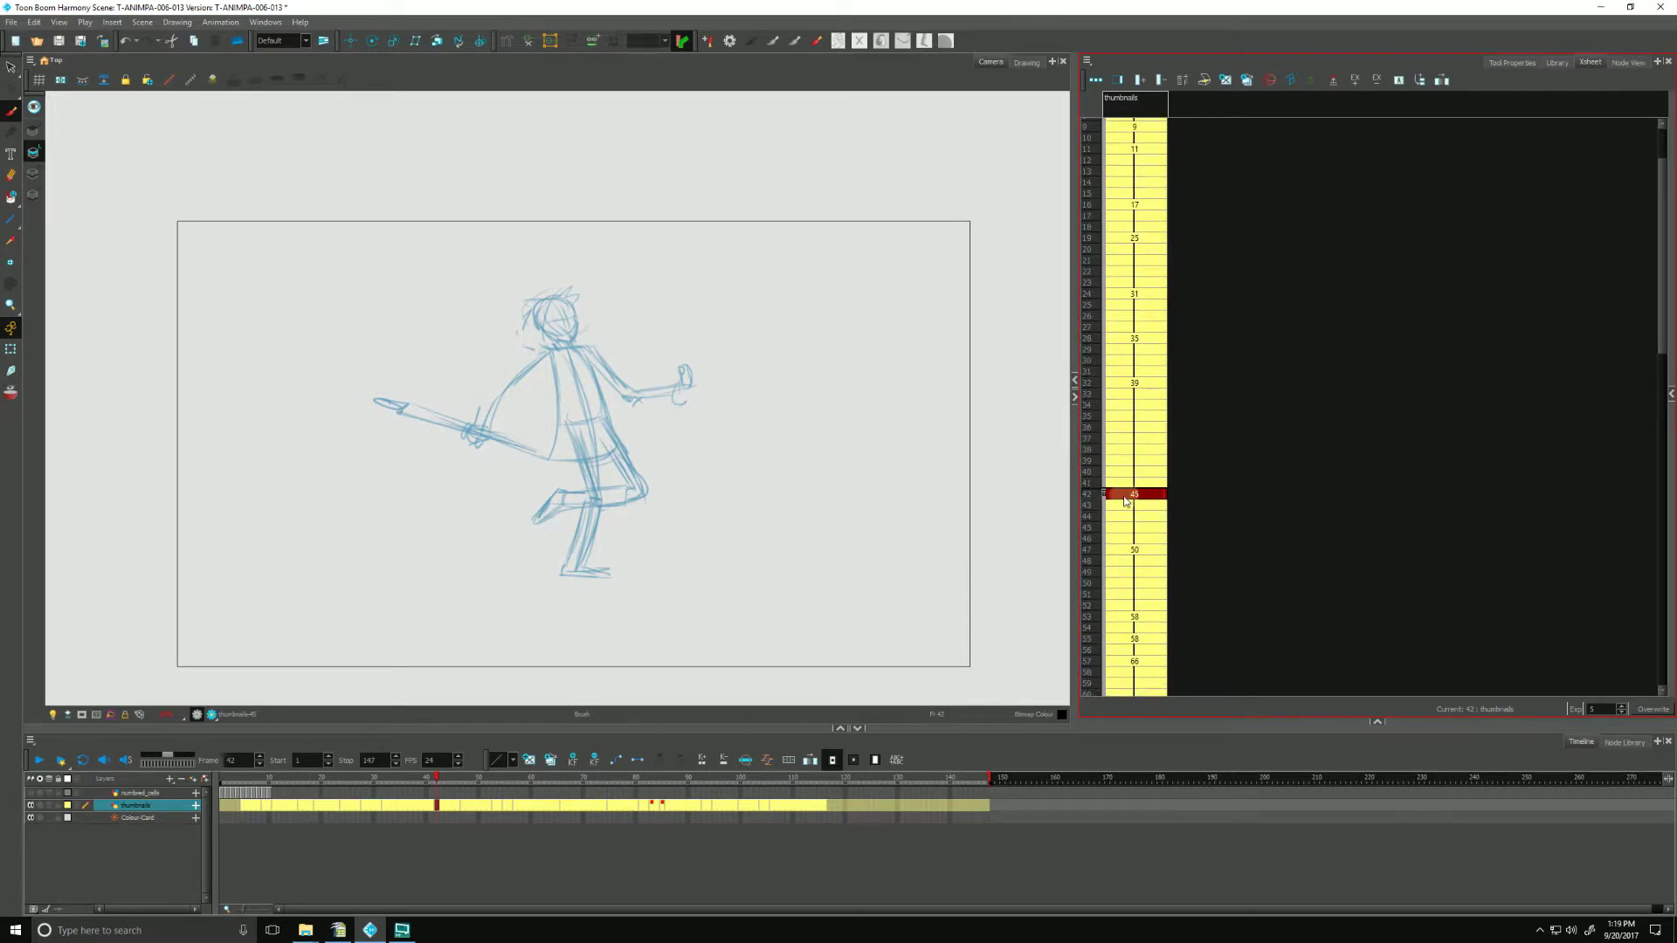
{"action": "left_click", "coordinate": [1128, 392]}
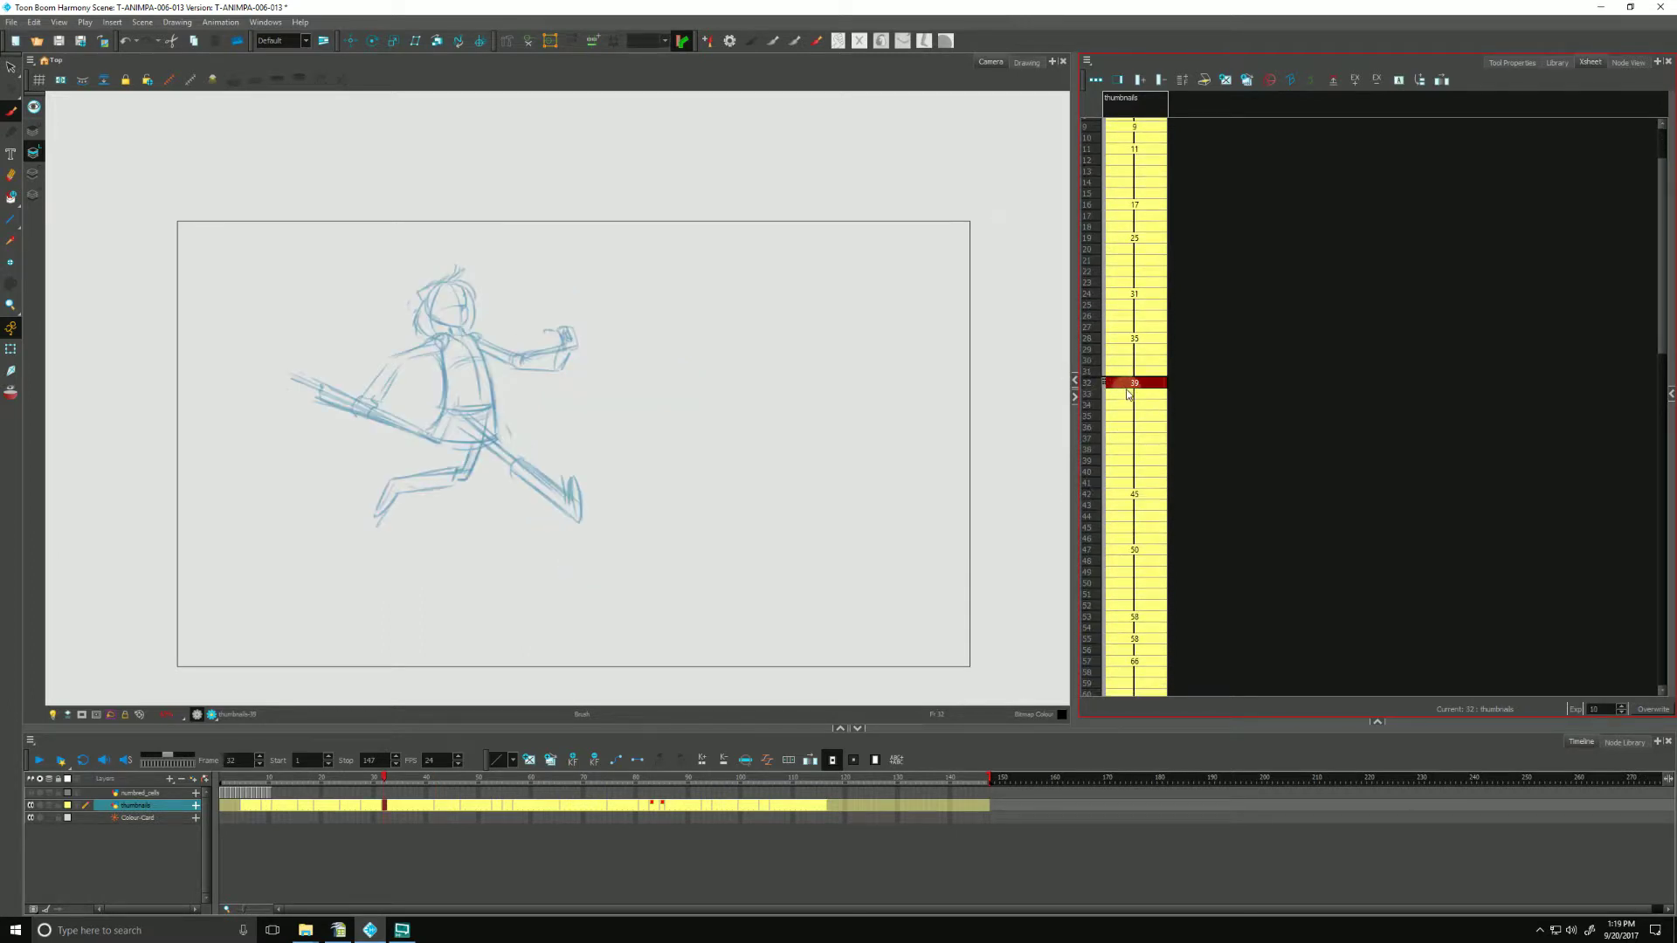
{"action": "key", "text": "minus"}
{"action": "key", "text": "plus"}
{"action": "key", "text": "plus"}
{"action": "key", "text": "plus"}
{"action": "key", "text": "minus"}
{"action": "key", "text": "minus"}
{"action": "key", "text": "minus"}
{"action": "left_click", "coordinate": [1595, 710]}
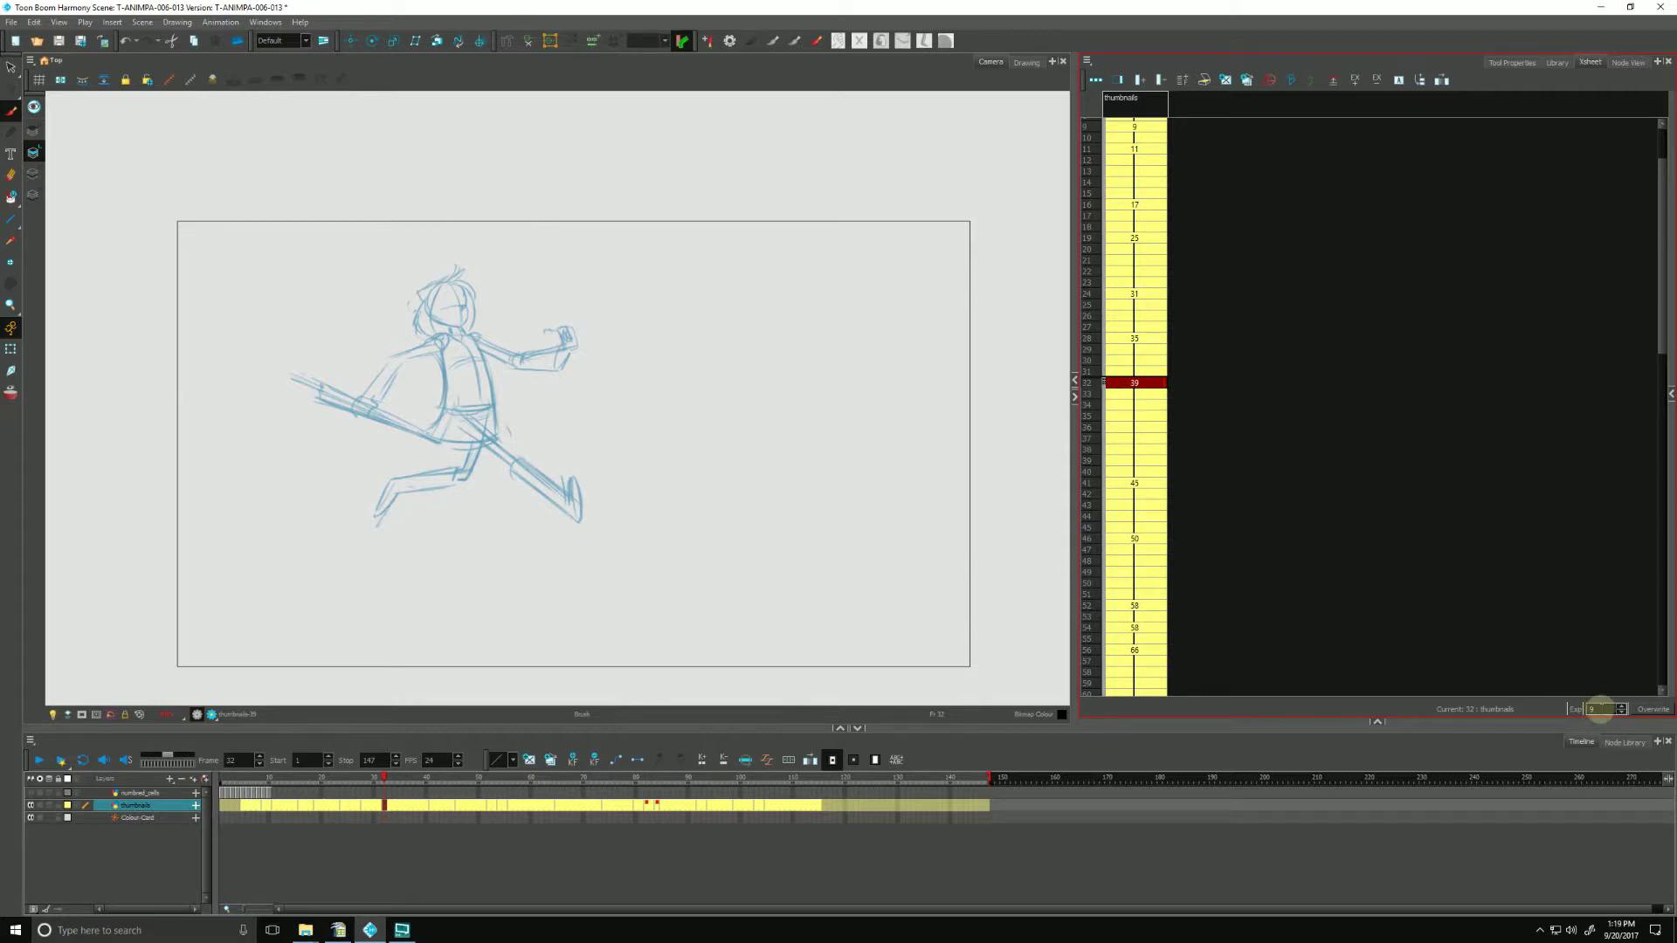
{"action": "double_click", "coordinate": [1586, 709]}
{"action": "type", "text": "4"}
{"action": "key", "text": "Return"}
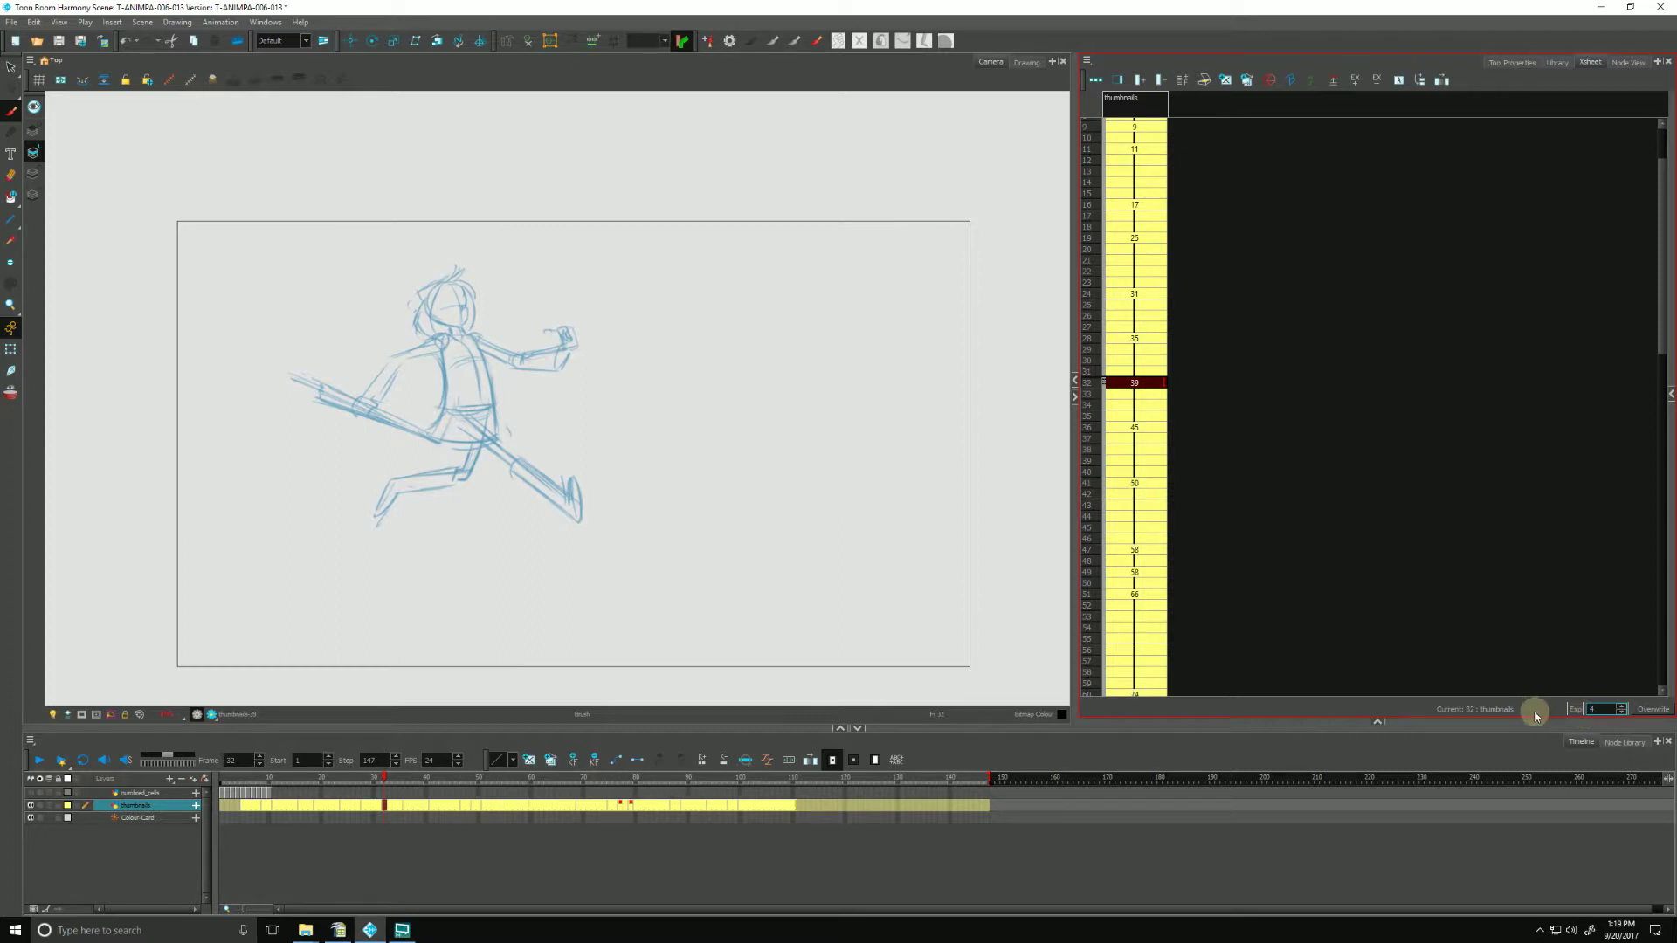
{"action": "type", "text": "9"}
{"action": "key", "text": "Return"}
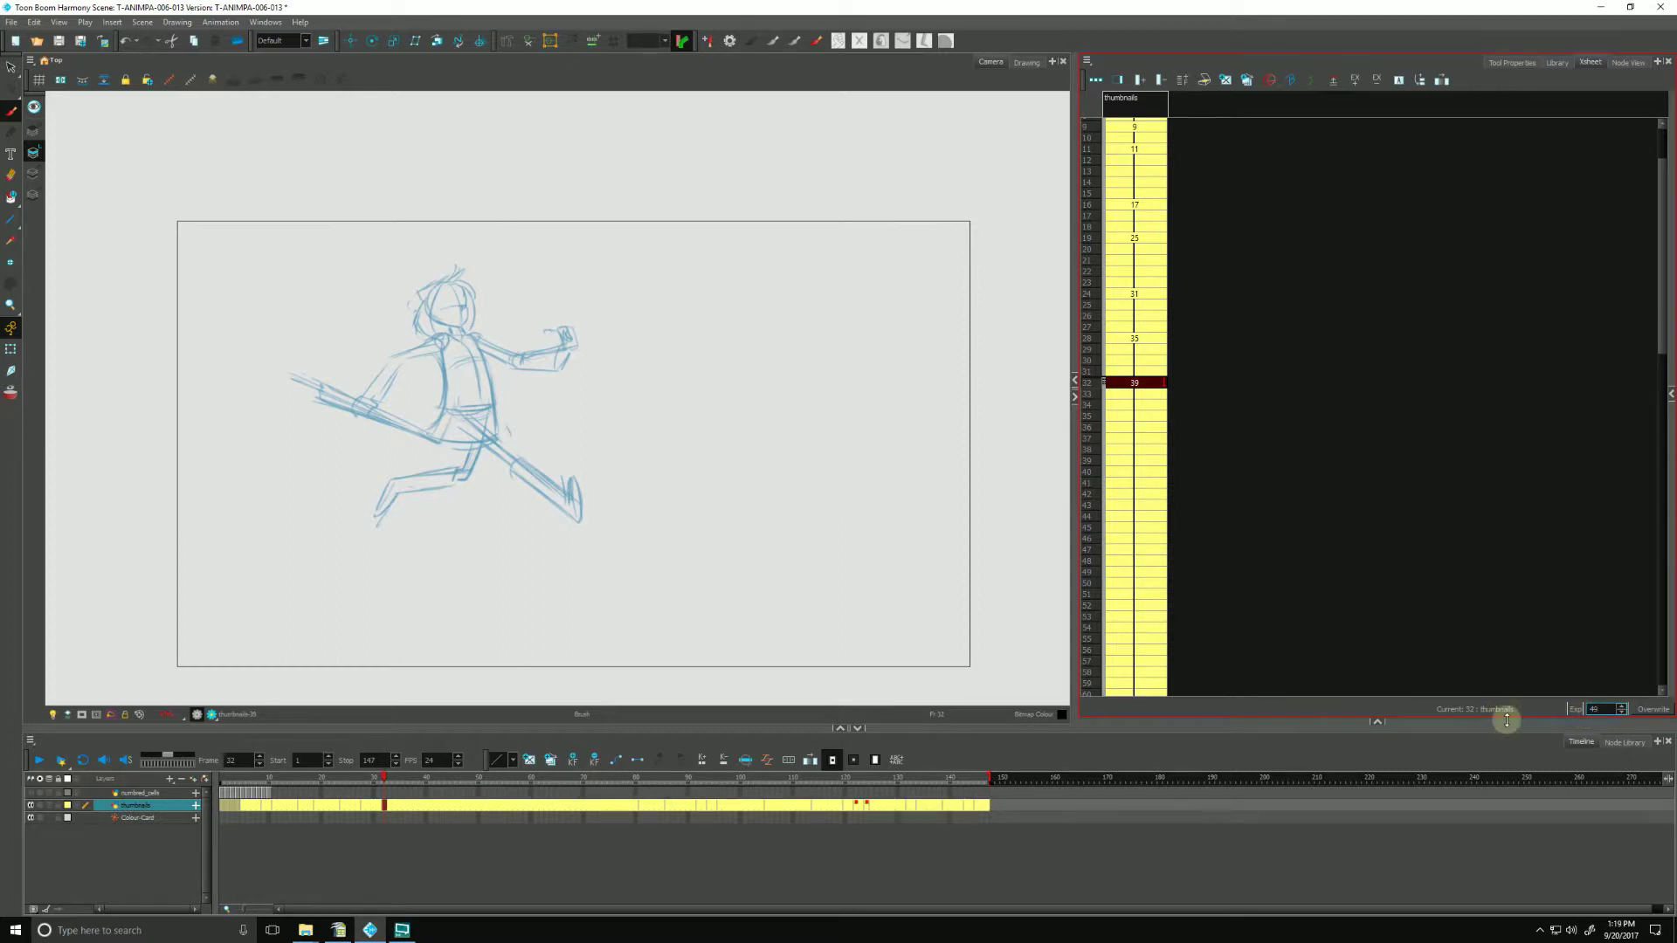
{"action": "key", "text": "ctrl+z"}
{"action": "key", "text": "ctrl+z"}
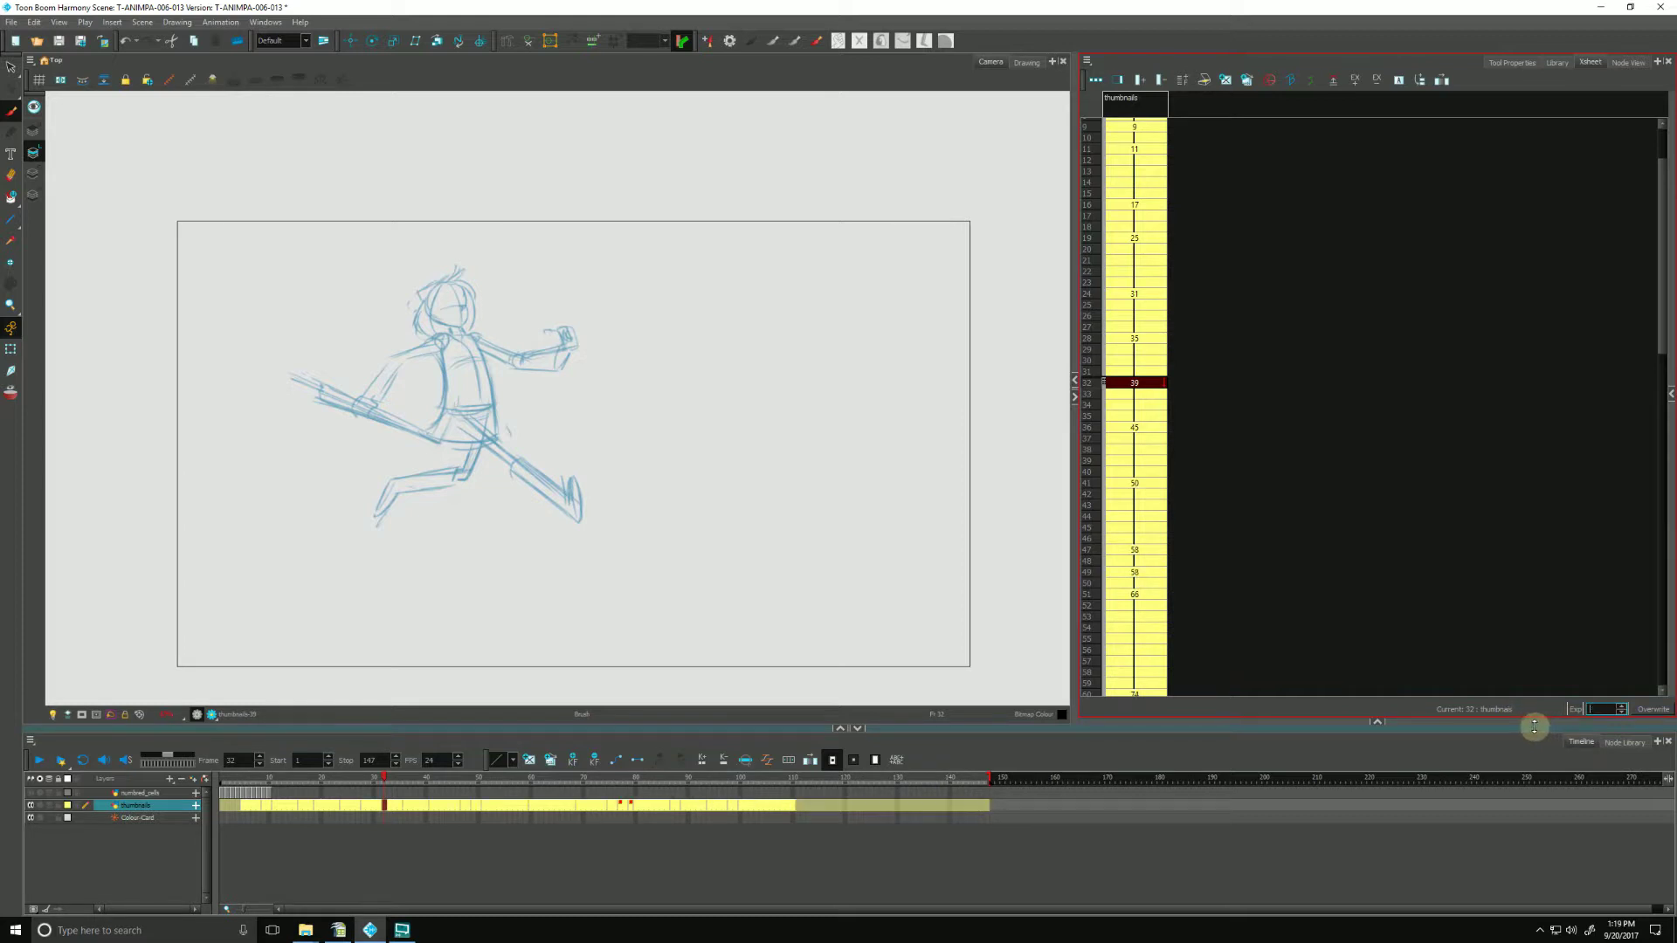
{"action": "left_click", "coordinate": [1330, 713]}
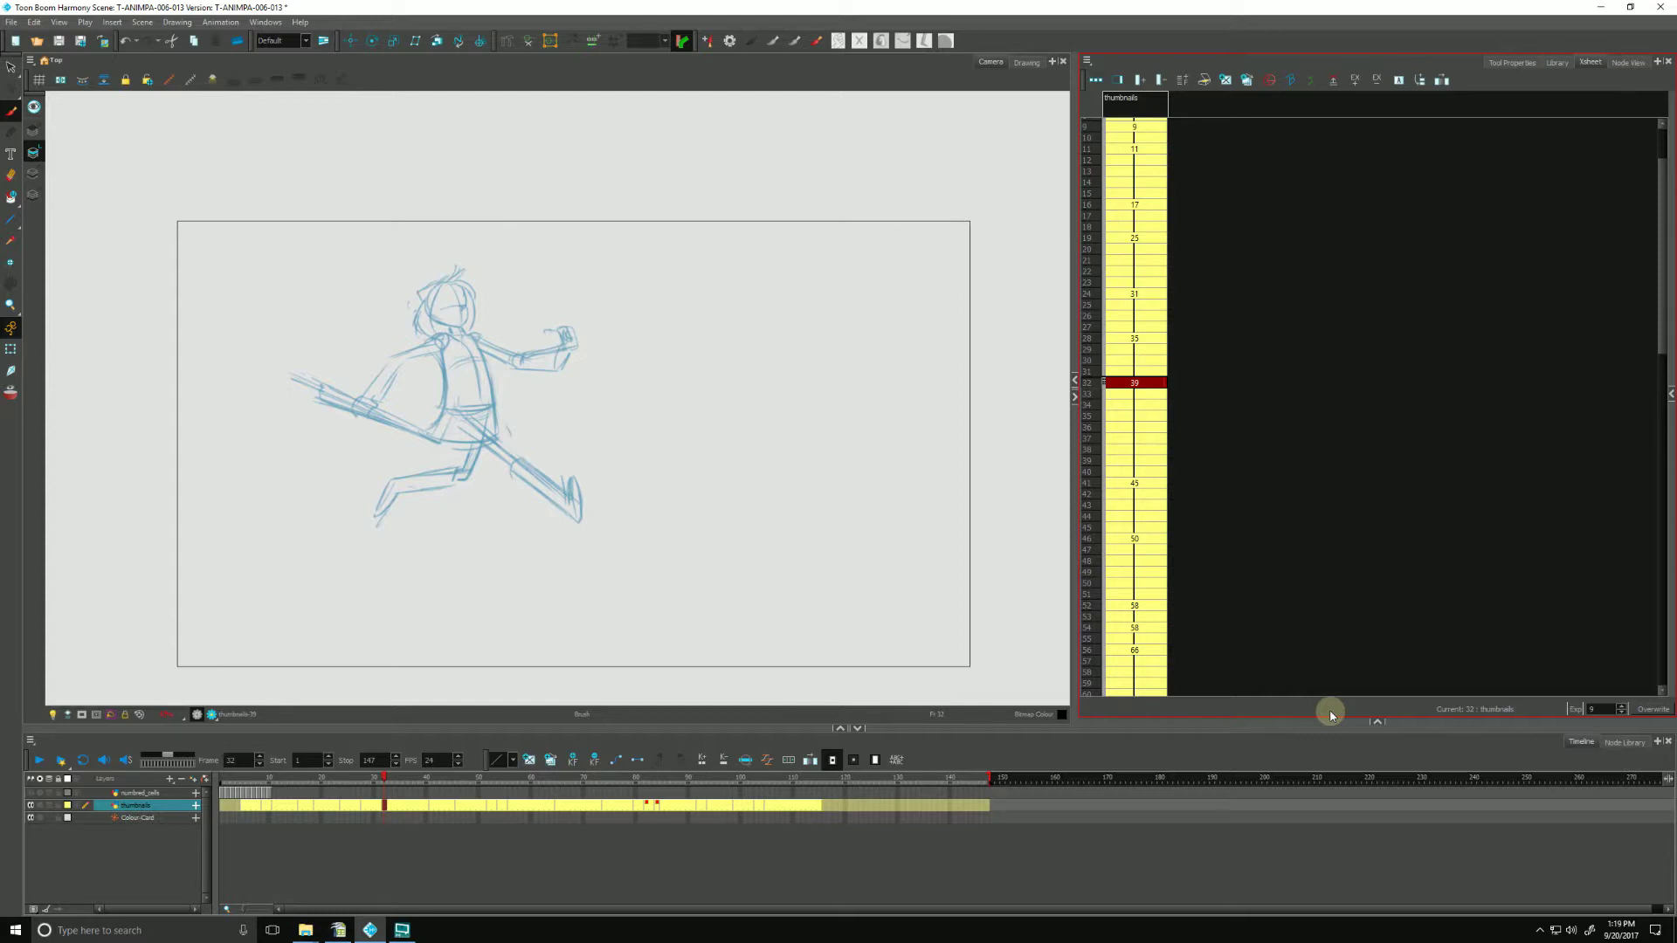
{"action": "left_click_drag", "start_coordinate": [329, 637], "coordinate": [358, 649]}
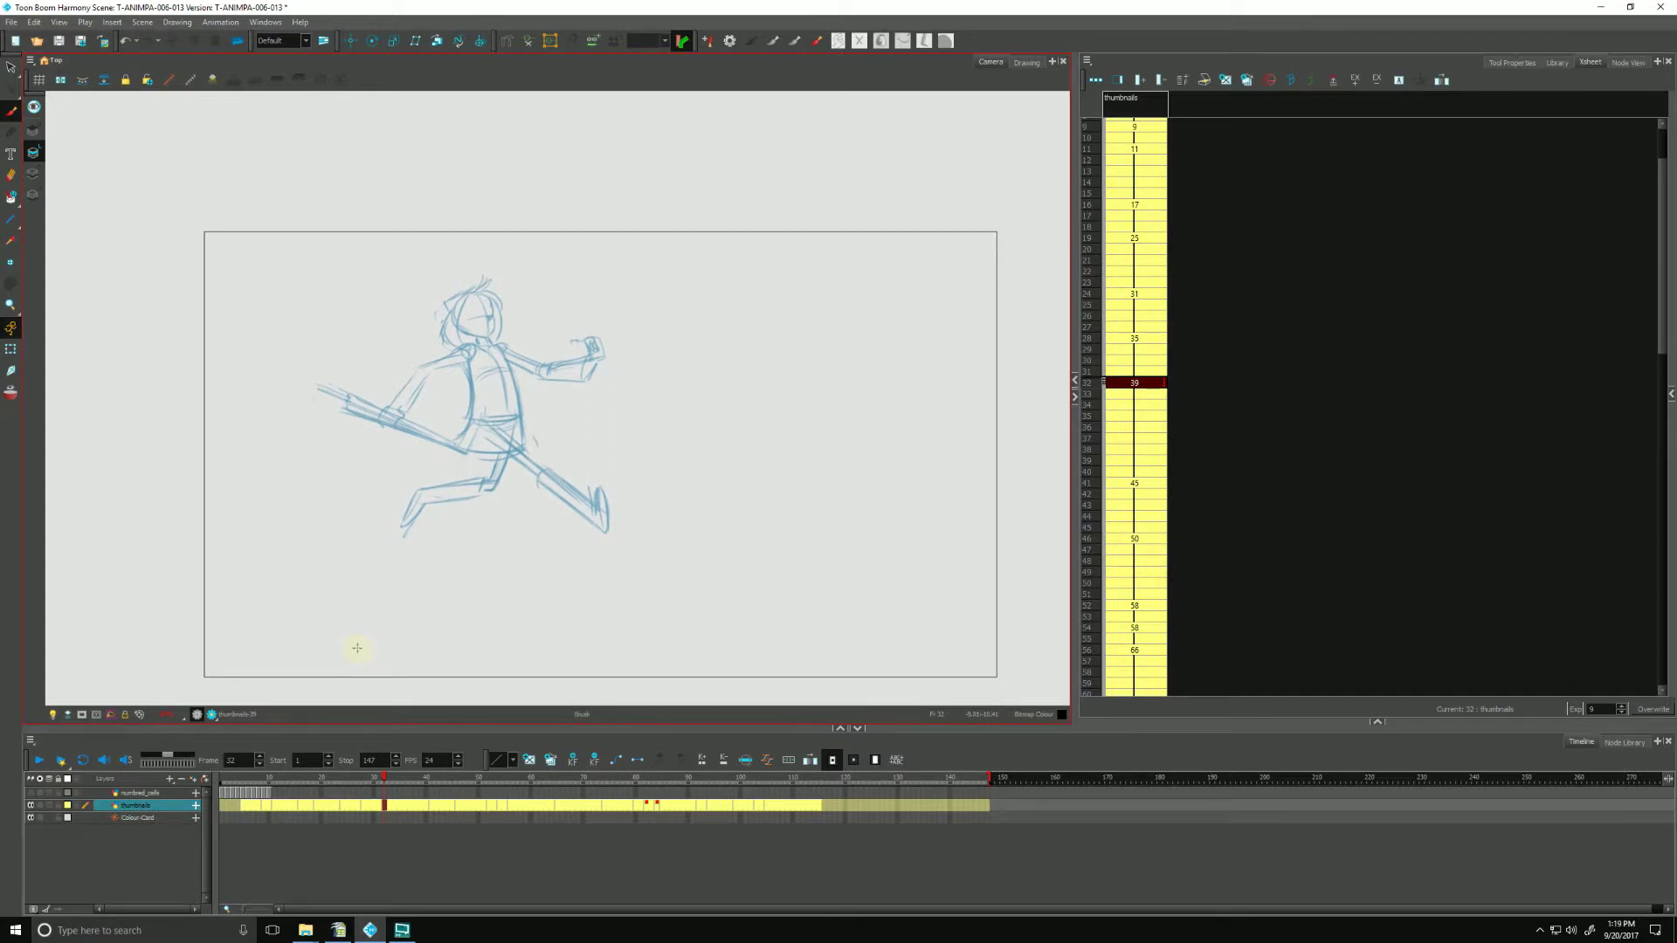
Add a new drawing layer named roughs.
{"action": "left_click", "coordinate": [158, 872]}
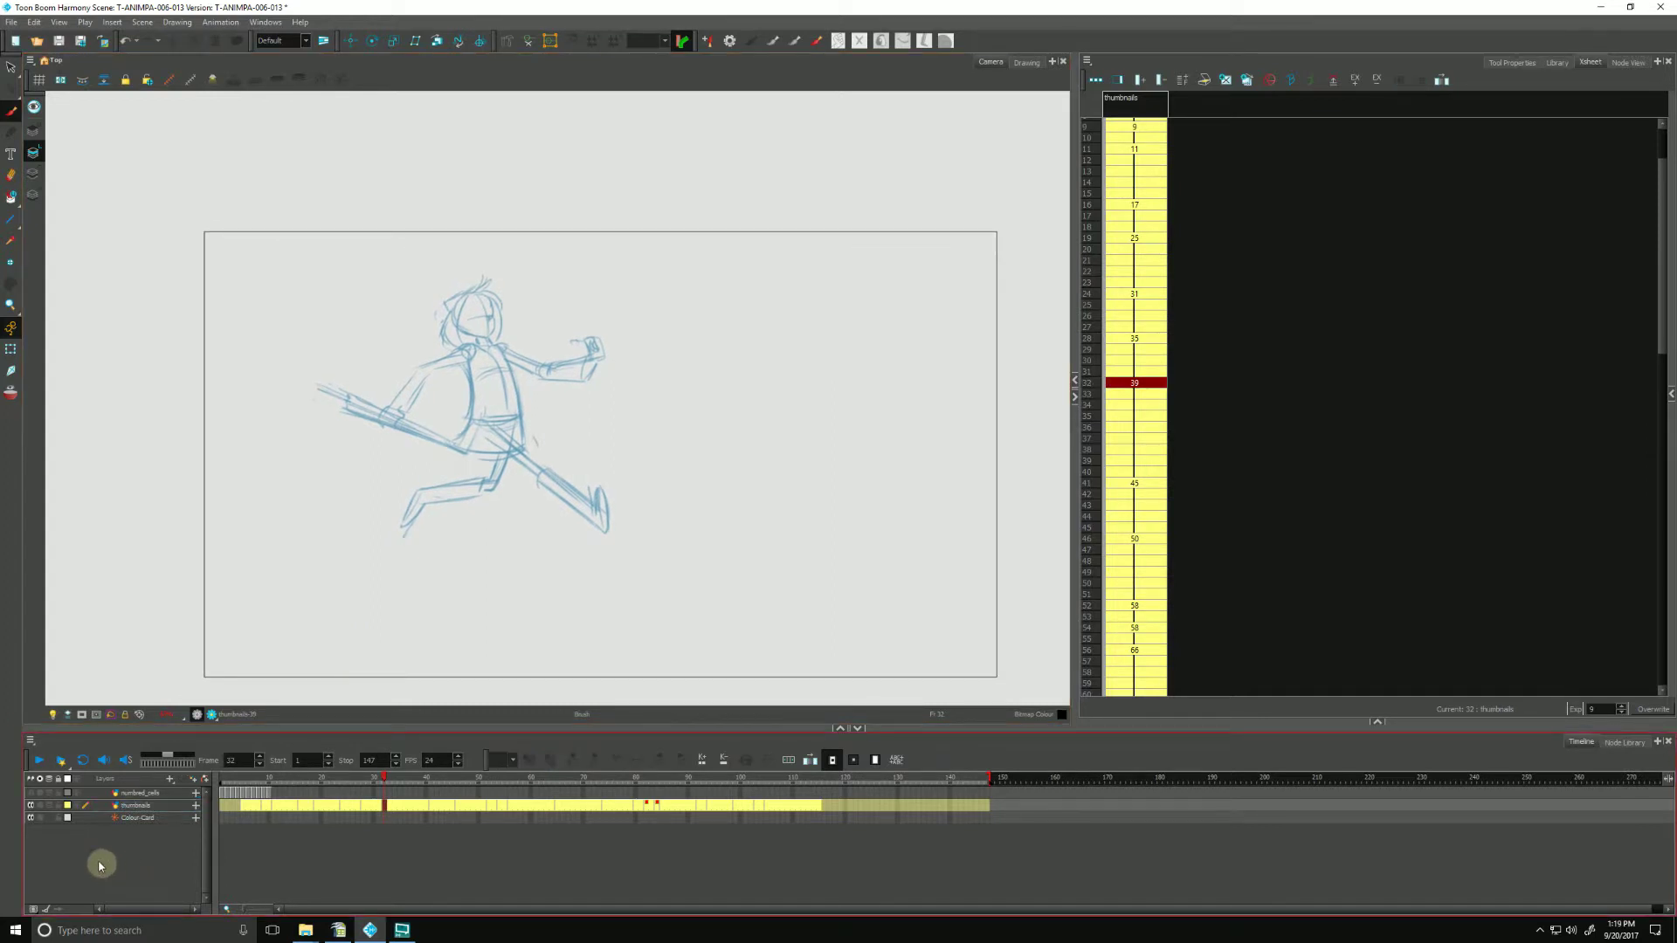
{"action": "left_click", "coordinate": [204, 780]}
{"action": "type", "text": "roughs"}
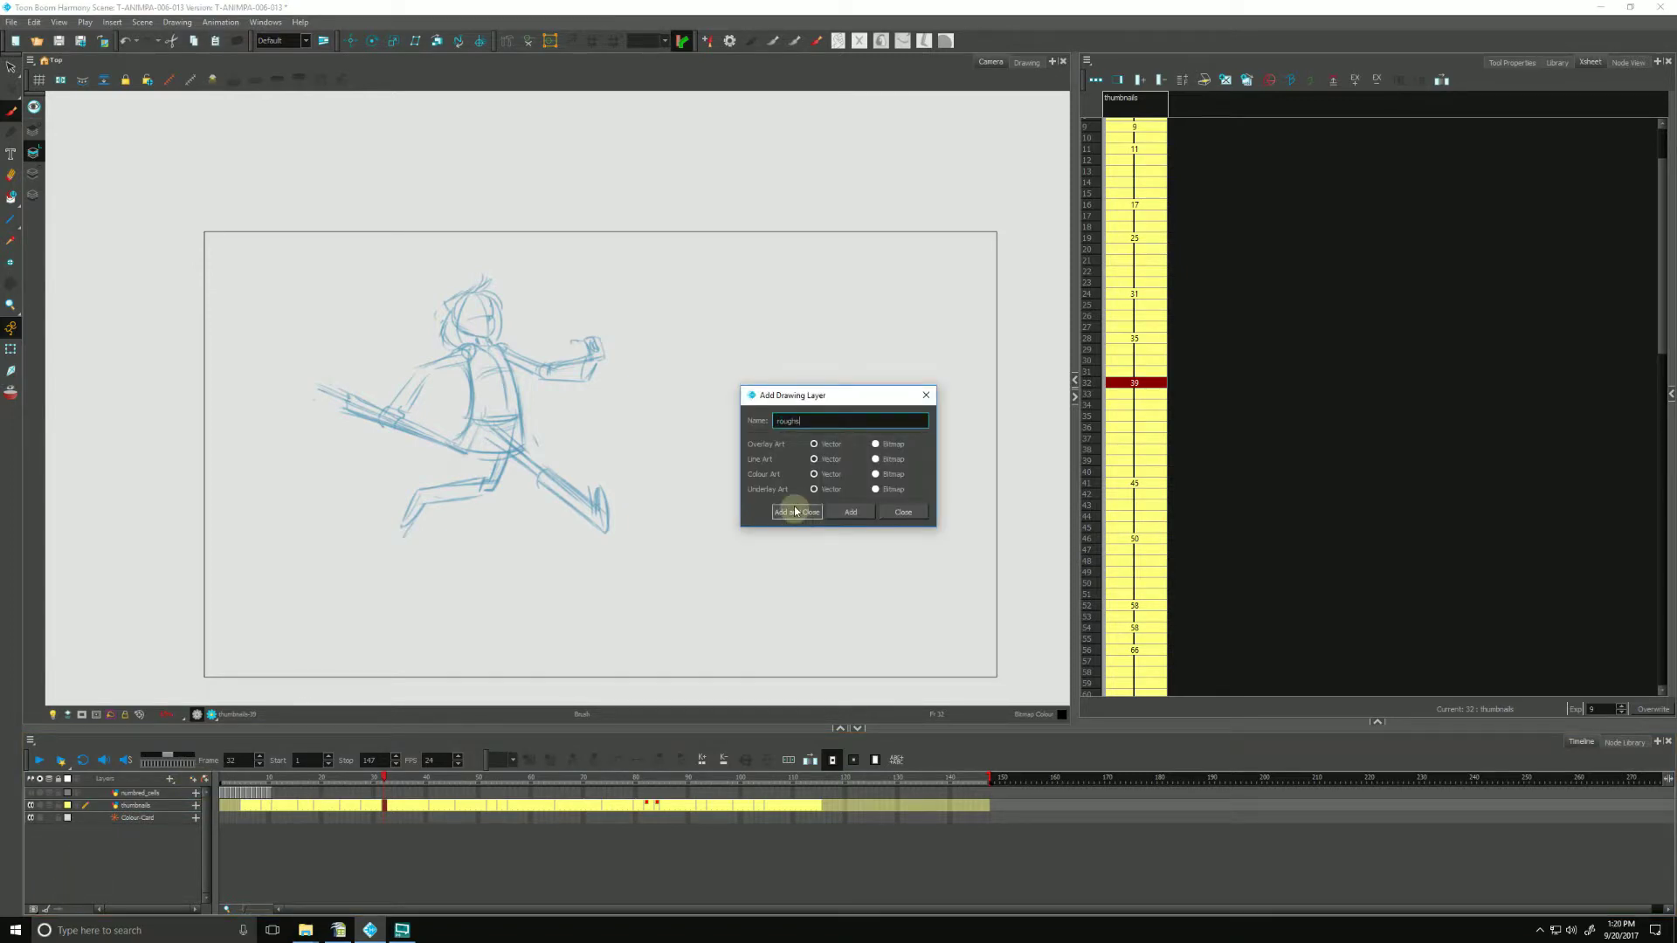
{"action": "left_click", "coordinate": [797, 512]}
On roughs, sketch a stroke at frame 10 and a circle at upper right at frame 30.
{"action": "left_click", "coordinate": [271, 784]}
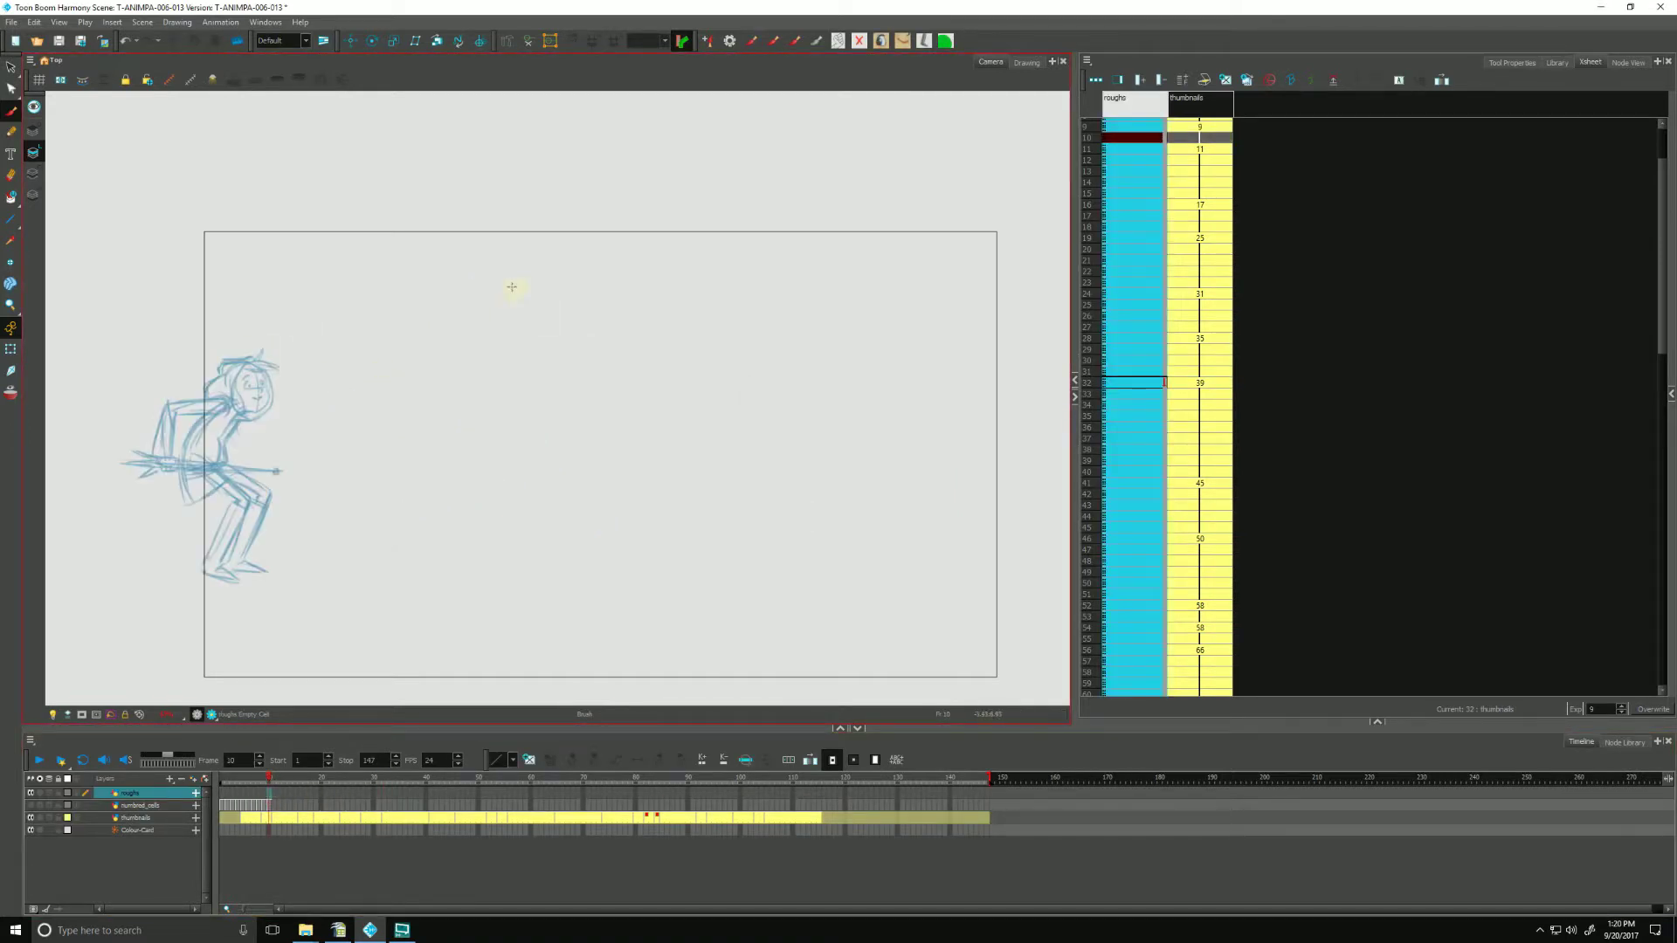
{"action": "mouse_move", "coordinate": [447, 281]}
{"action": "left_mouse_down"}
{"action": "mouse_move", "coordinate": [529, 299]}
{"action": "mouse_move", "coordinate": [535, 377]}
{"action": "mouse_move", "coordinate": [420, 378]}
{"action": "mouse_move", "coordinate": [419, 285]}
{"action": "mouse_move", "coordinate": [477, 282]}
{"action": "left_mouse_up"}
{"action": "left_click", "coordinate": [375, 792]}
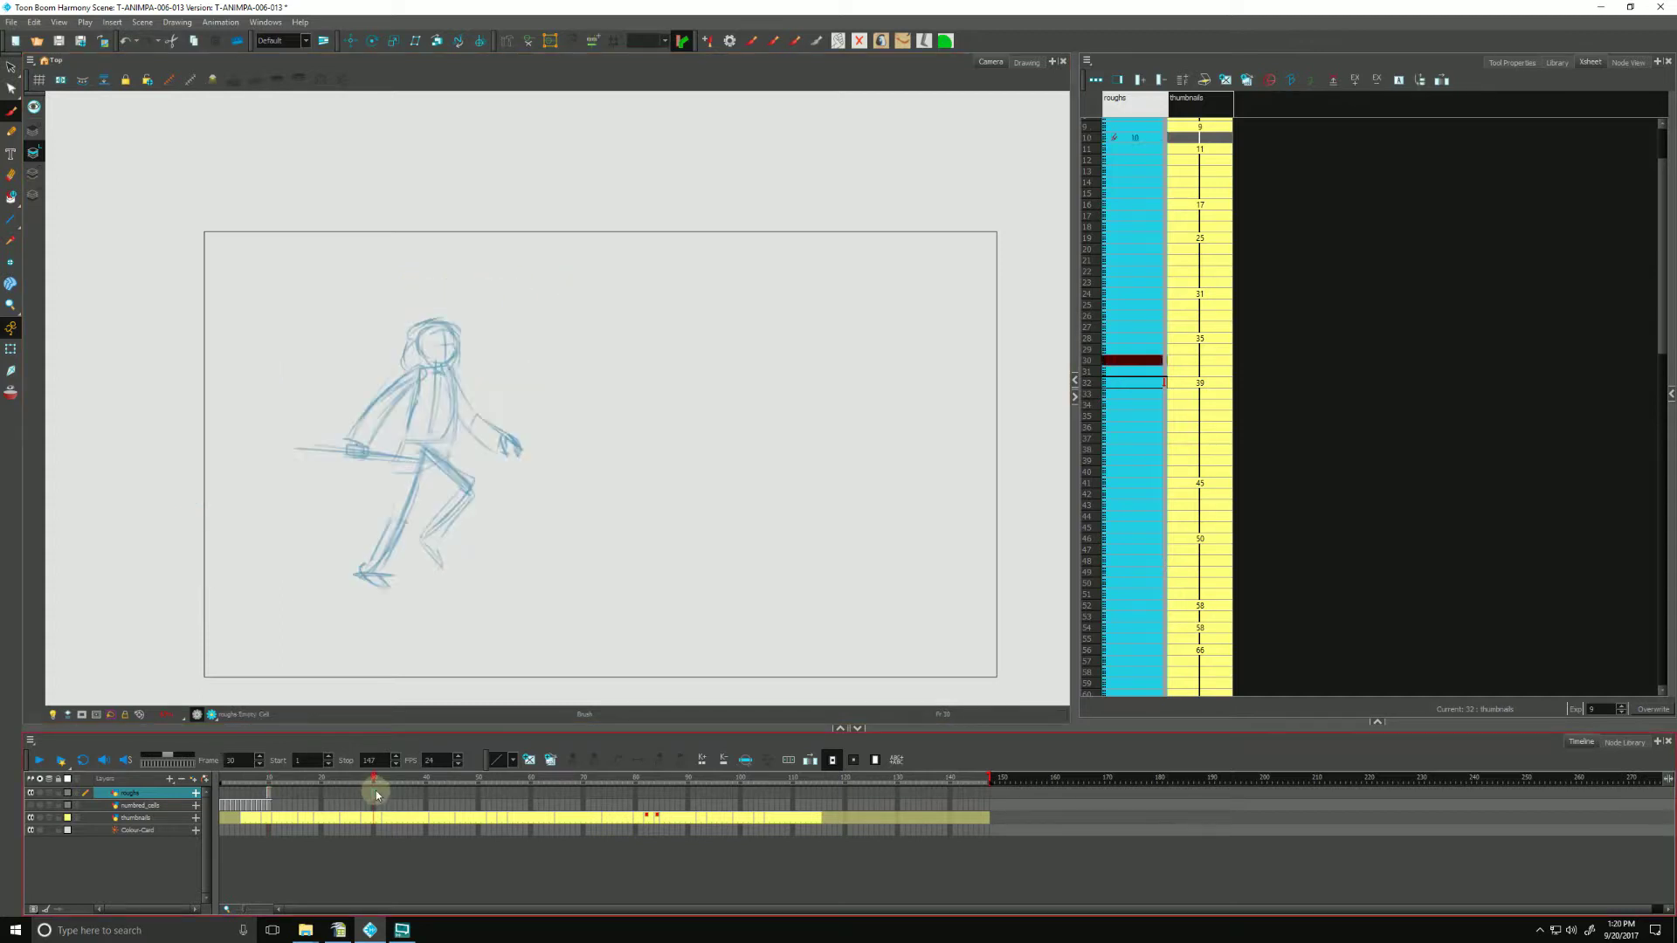
{"action": "left_click", "coordinate": [375, 790]}
{"action": "mouse_move", "coordinate": [822, 281]}
{"action": "left_mouse_down"}
{"action": "mouse_move", "coordinate": [882, 307]}
{"action": "mouse_move", "coordinate": [853, 387]}
{"action": "mouse_move", "coordinate": [757, 347]}
{"action": "mouse_move", "coordinate": [774, 297]}
{"action": "mouse_move", "coordinate": [876, 299]}
{"action": "left_mouse_up"}
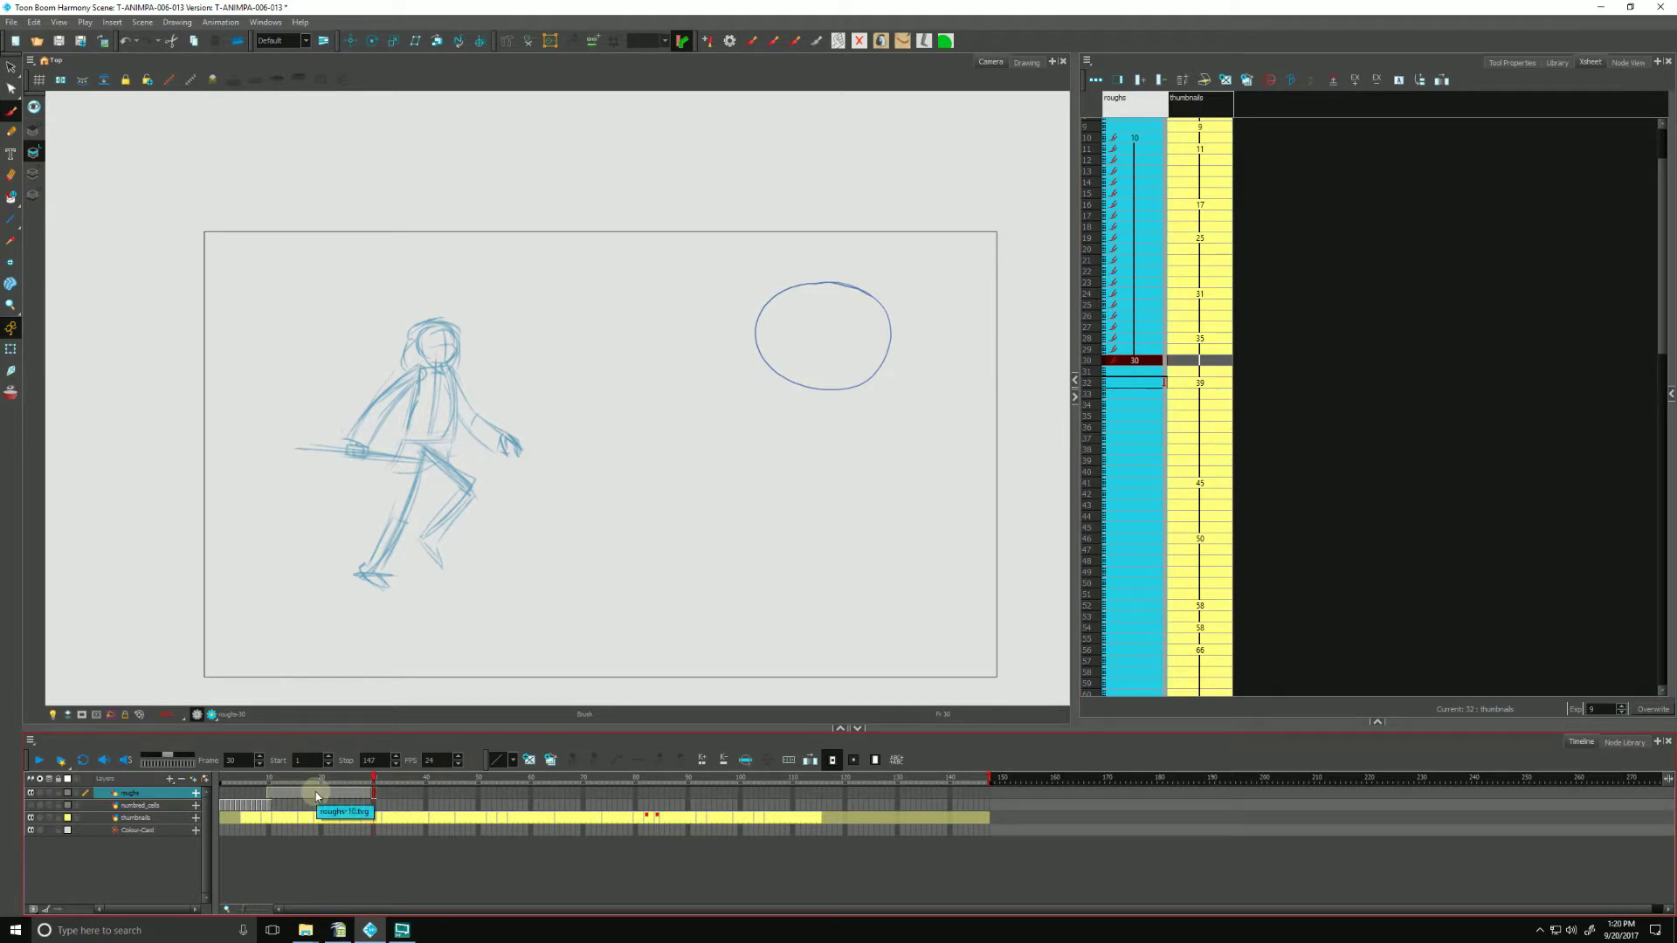
{"action": "left_click", "coordinate": [33, 22]}
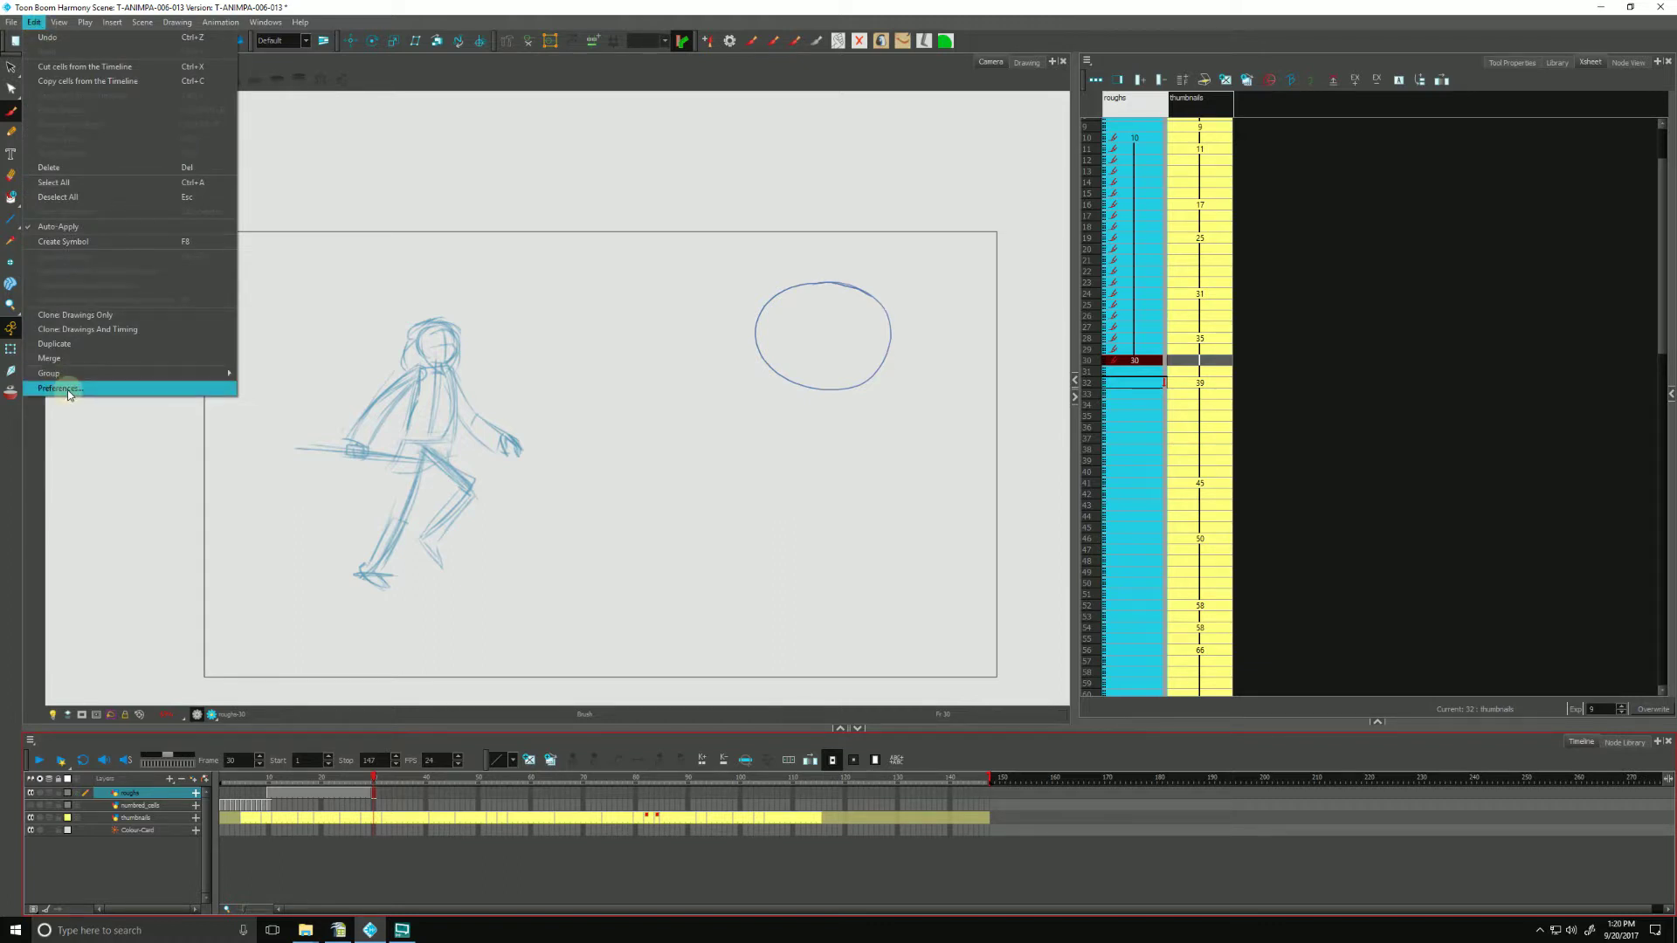
{"action": "mouse_move", "coordinate": [8, 23]}
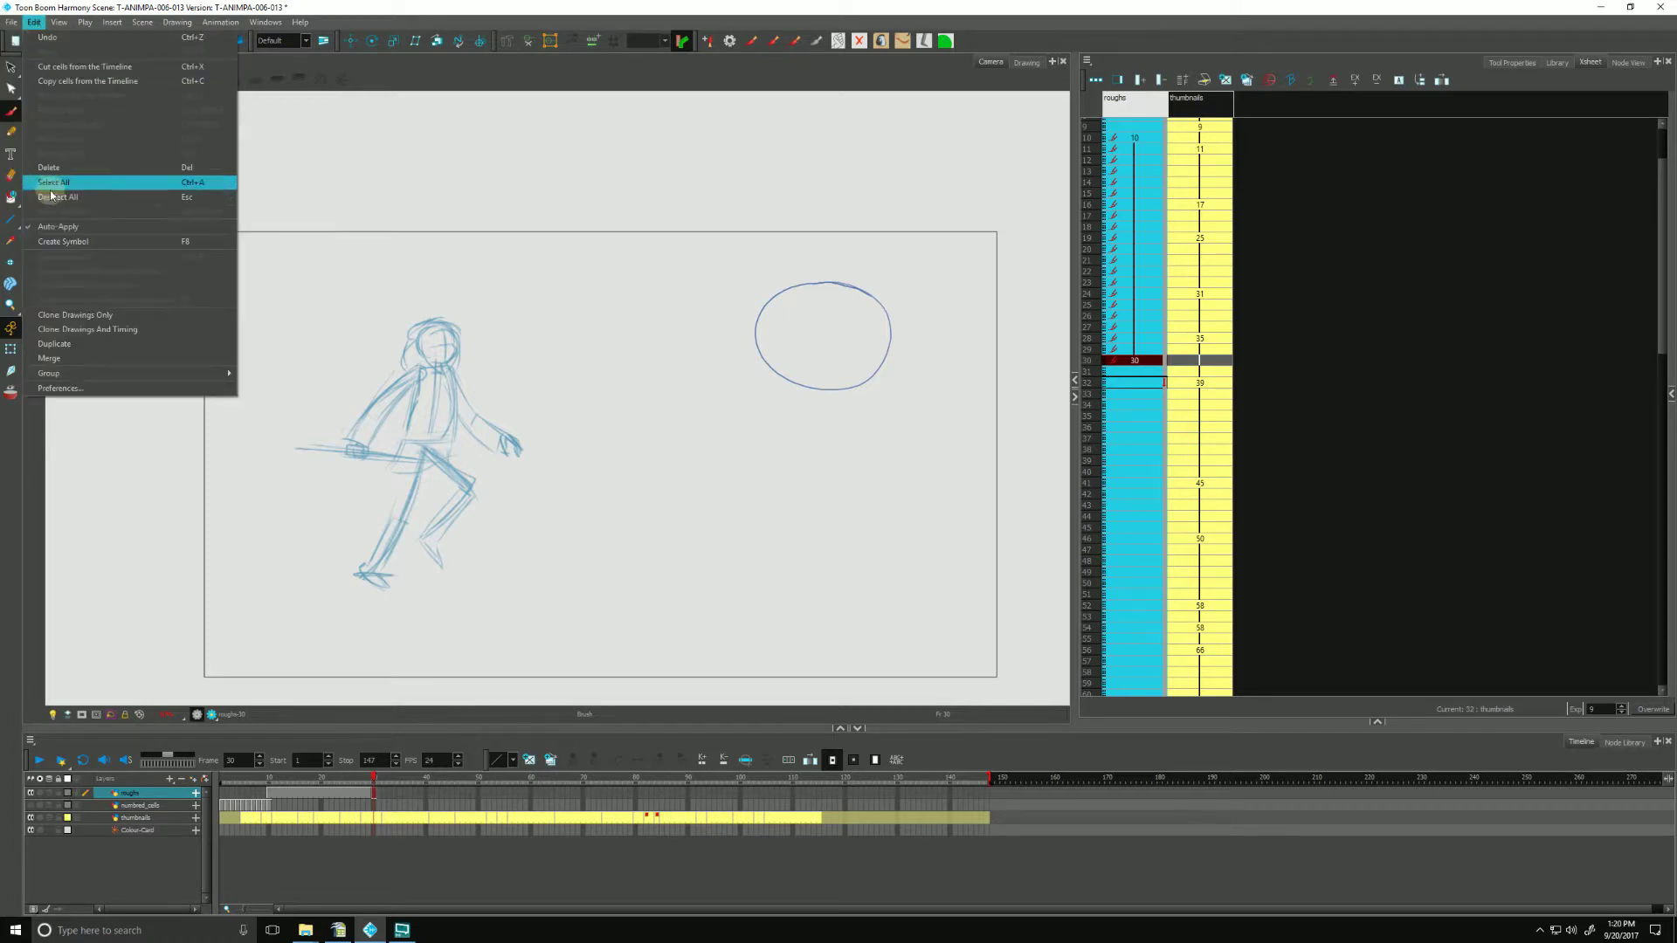
{"action": "left_click", "coordinate": [68, 388]}
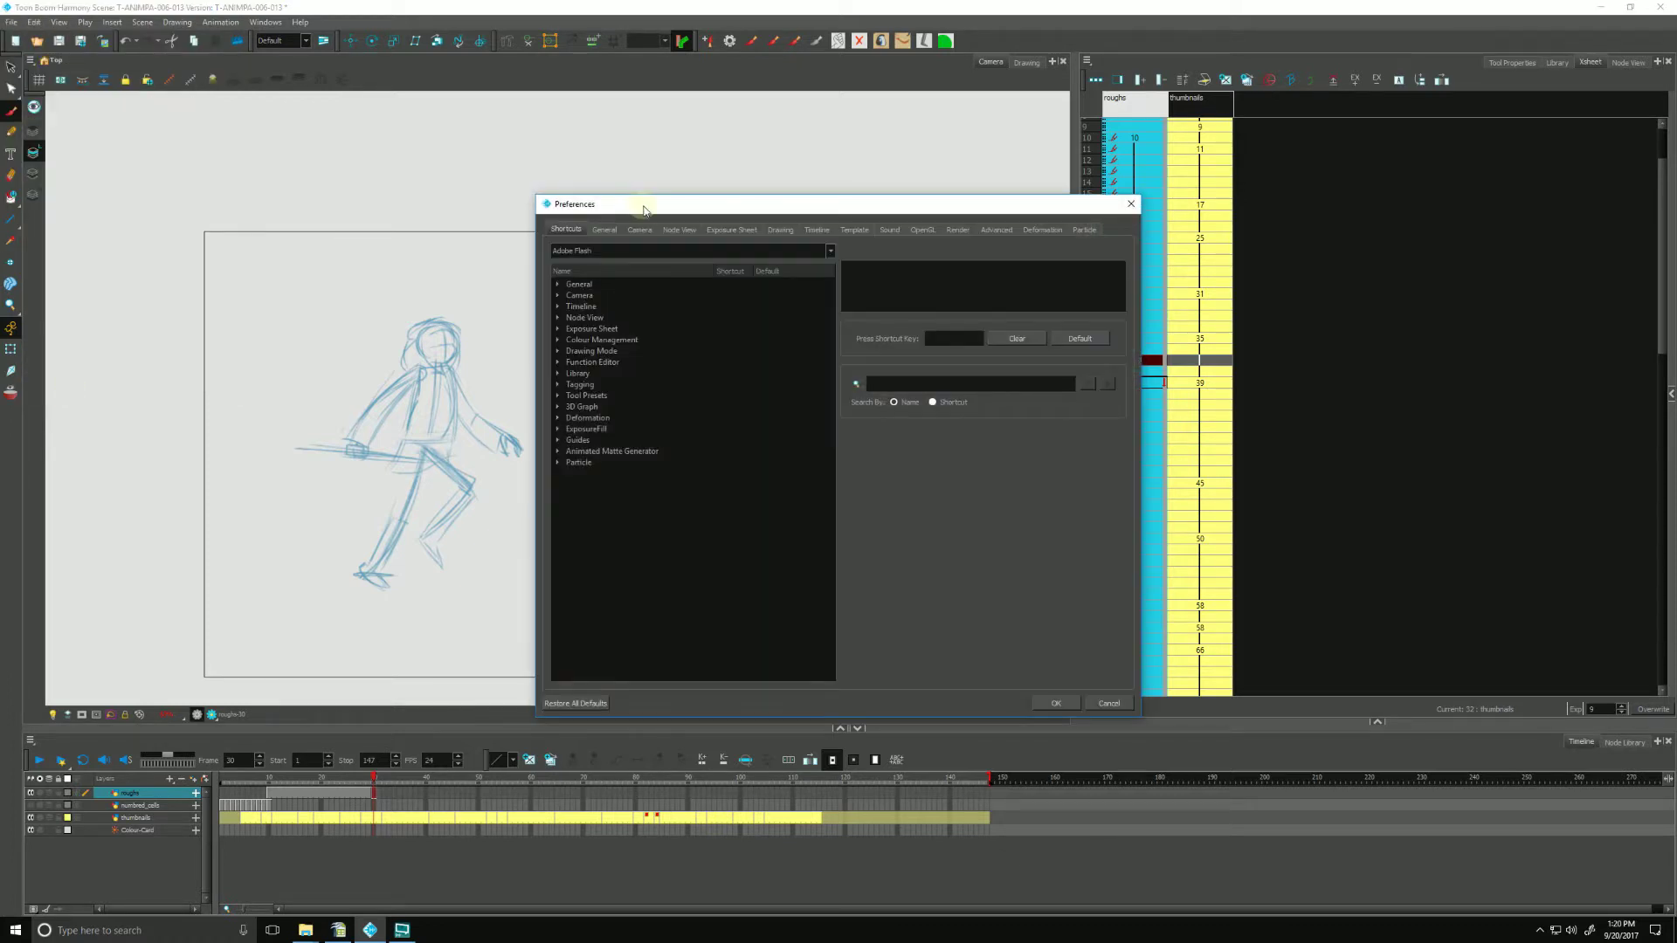
{"action": "left_click", "coordinate": [629, 194]}
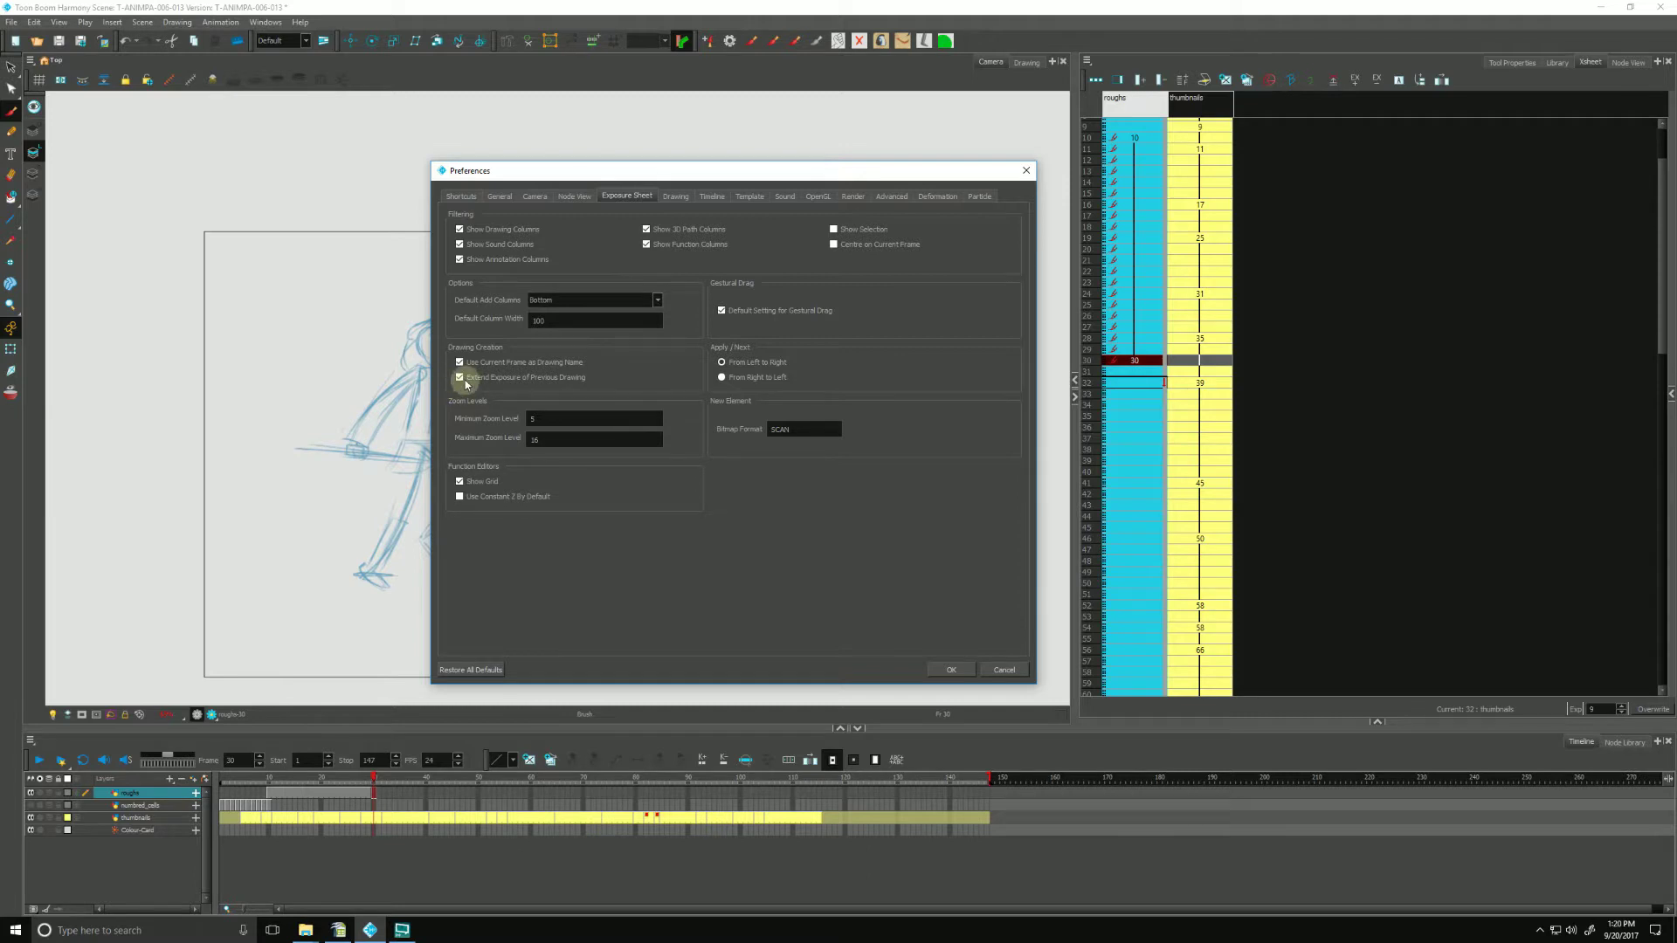
{"action": "left_click", "coordinate": [948, 671]}
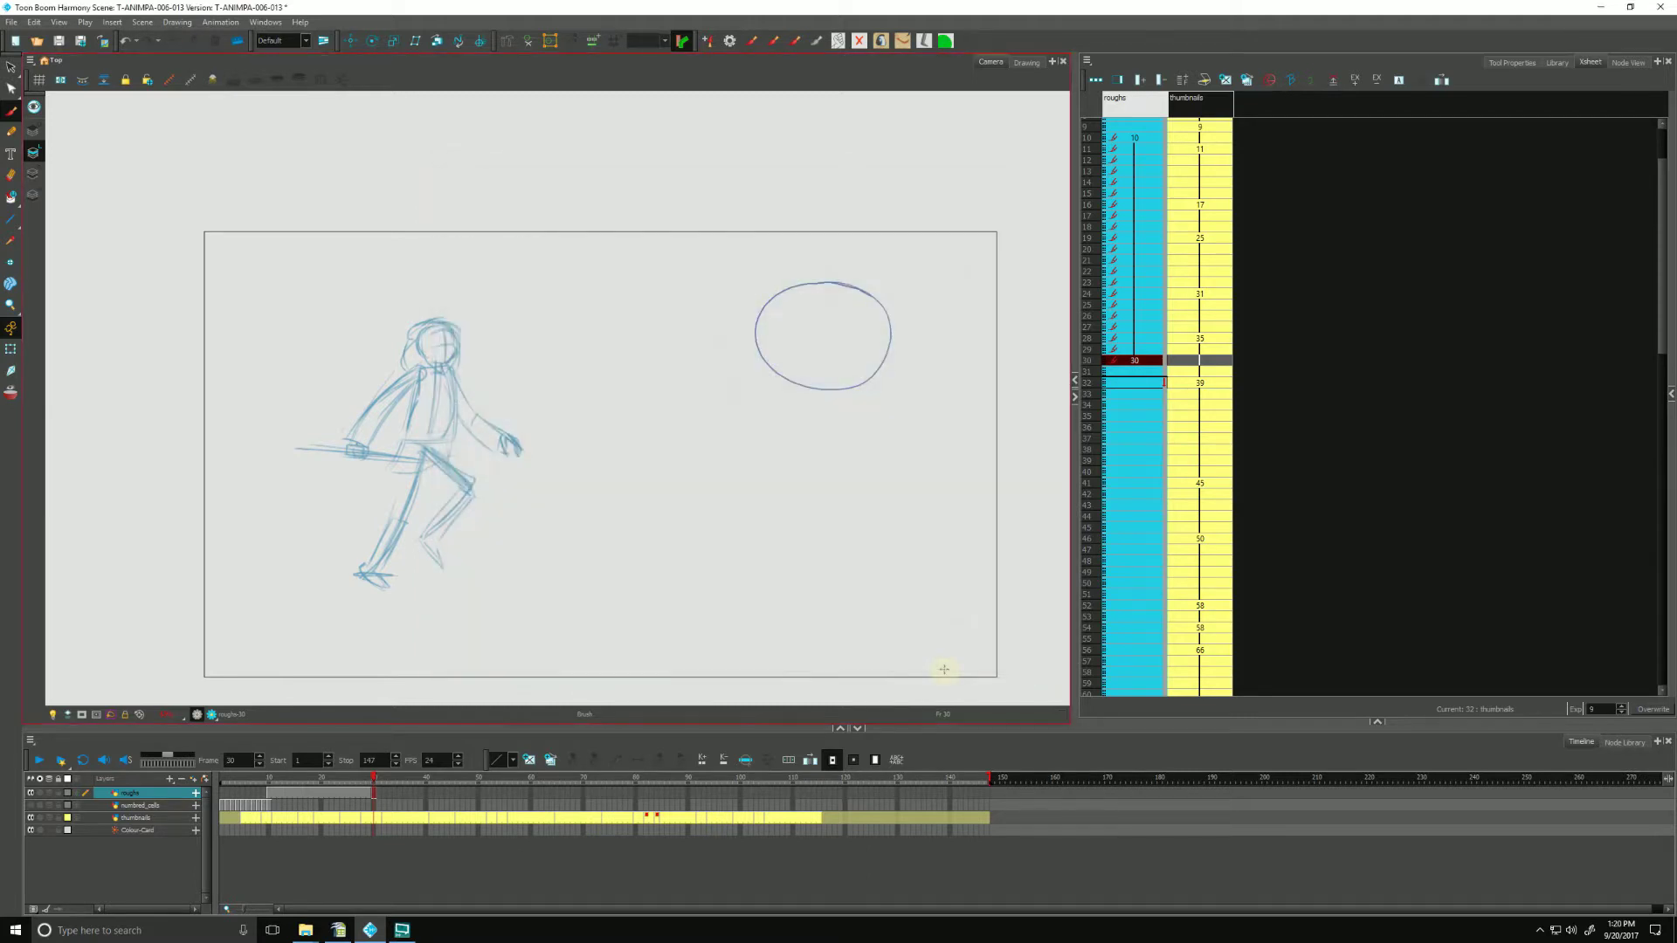
{"action": "left_click", "coordinate": [354, 797]}
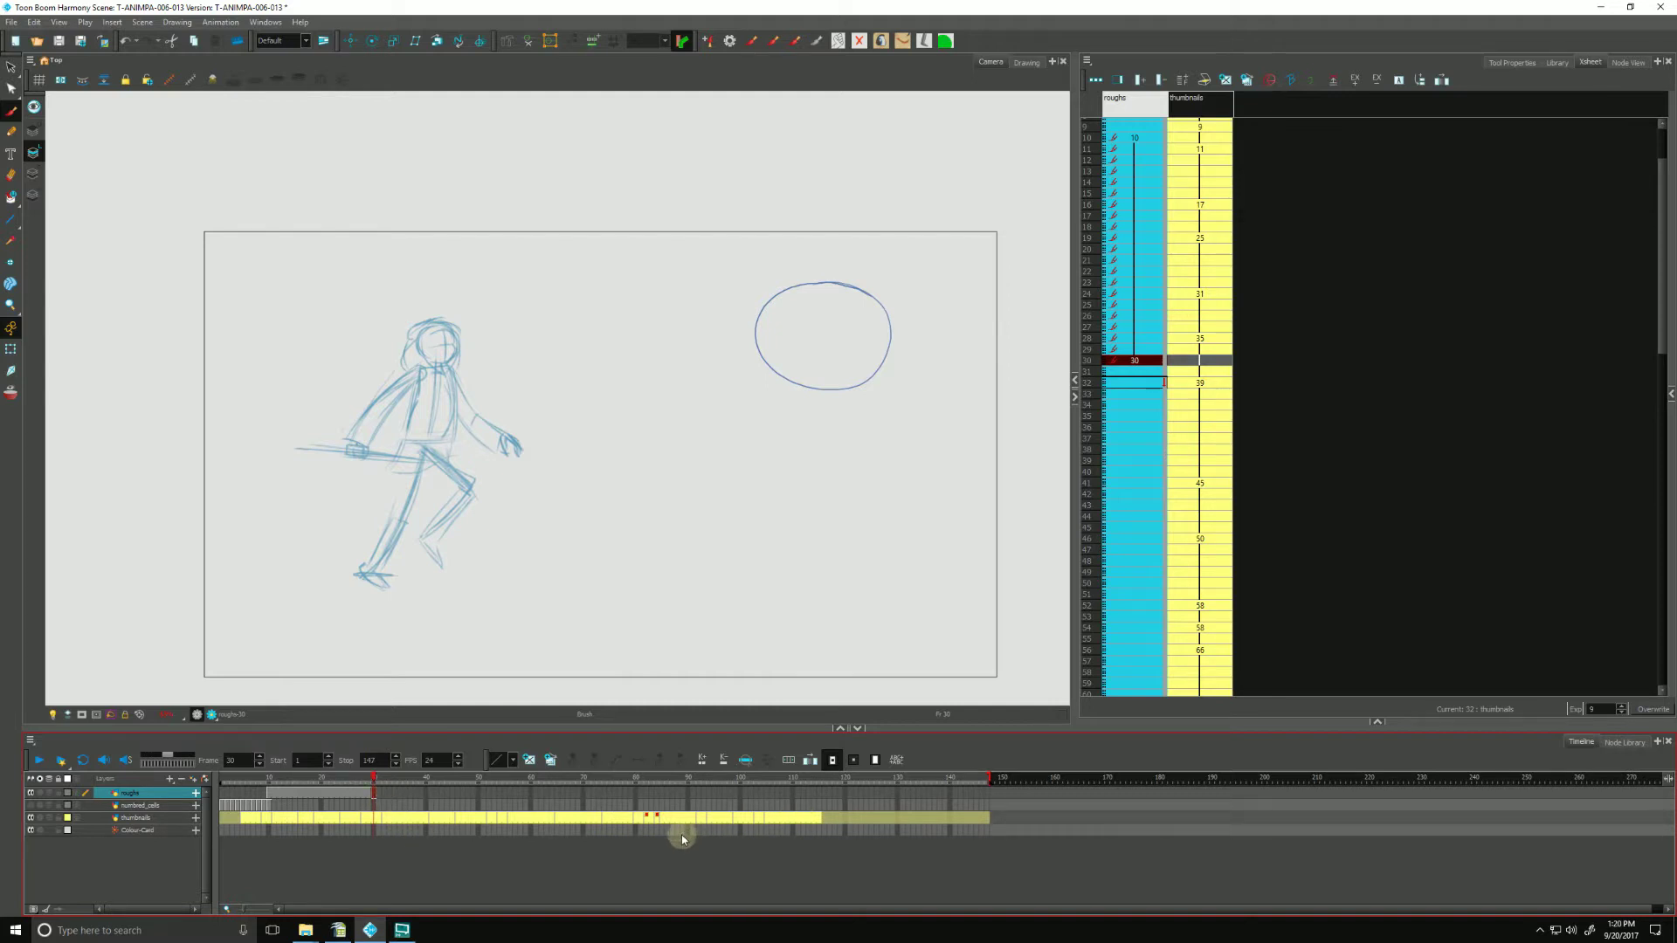
{"action": "left_click", "coordinate": [1131, 234]}
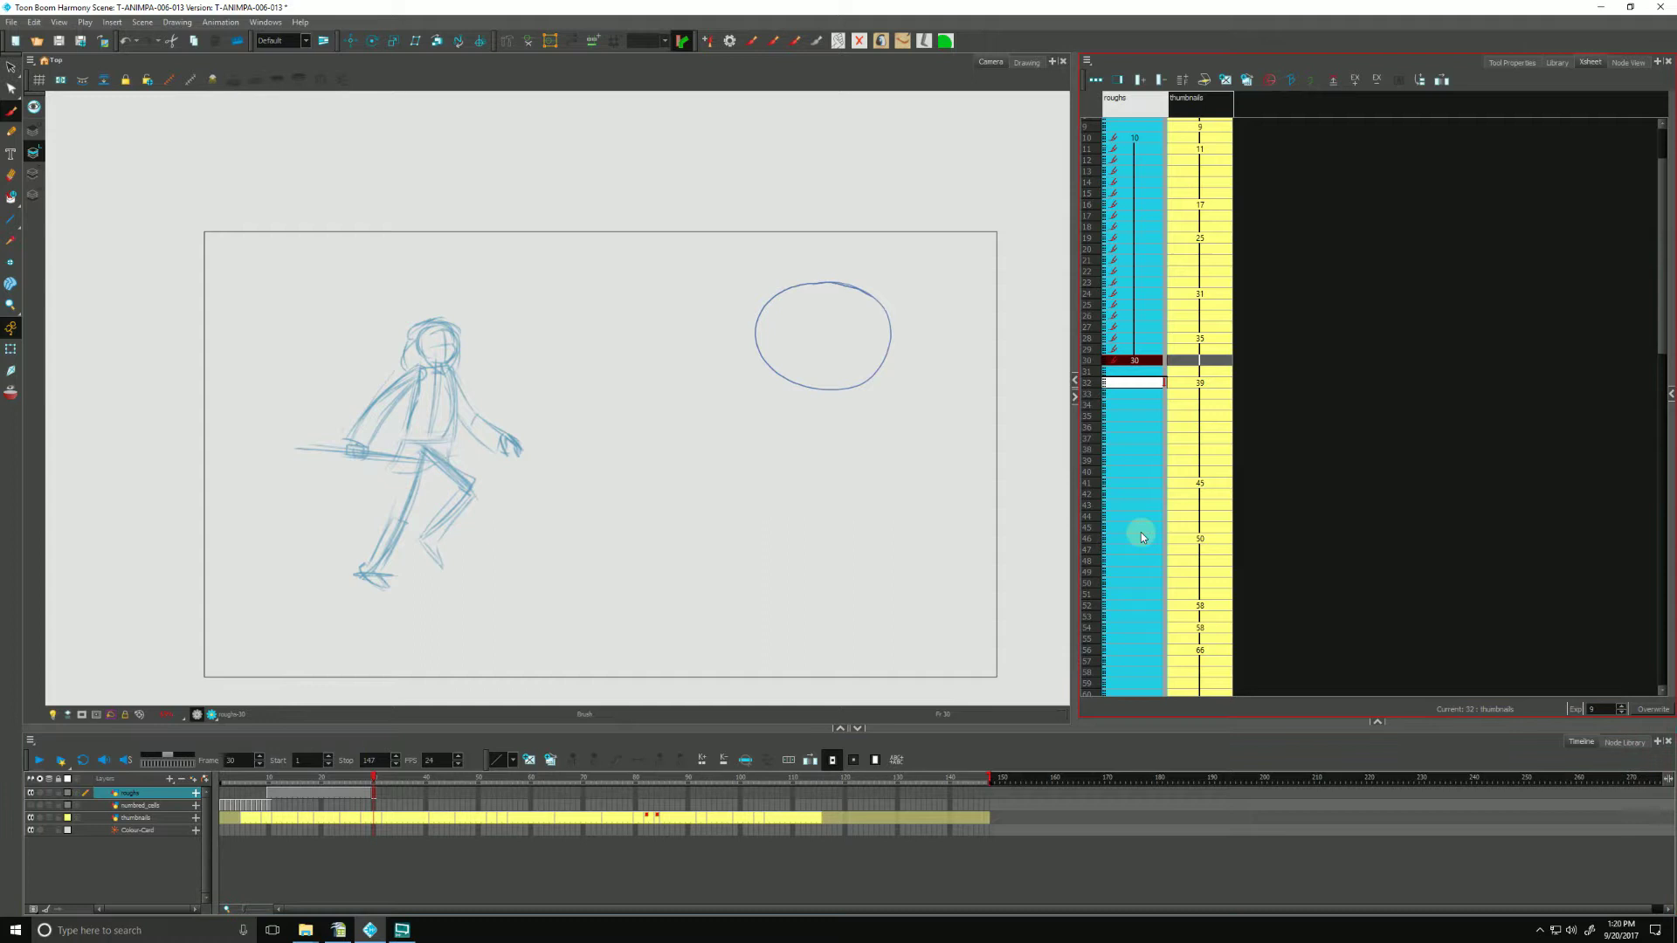
{"action": "left_click", "coordinate": [716, 869]}
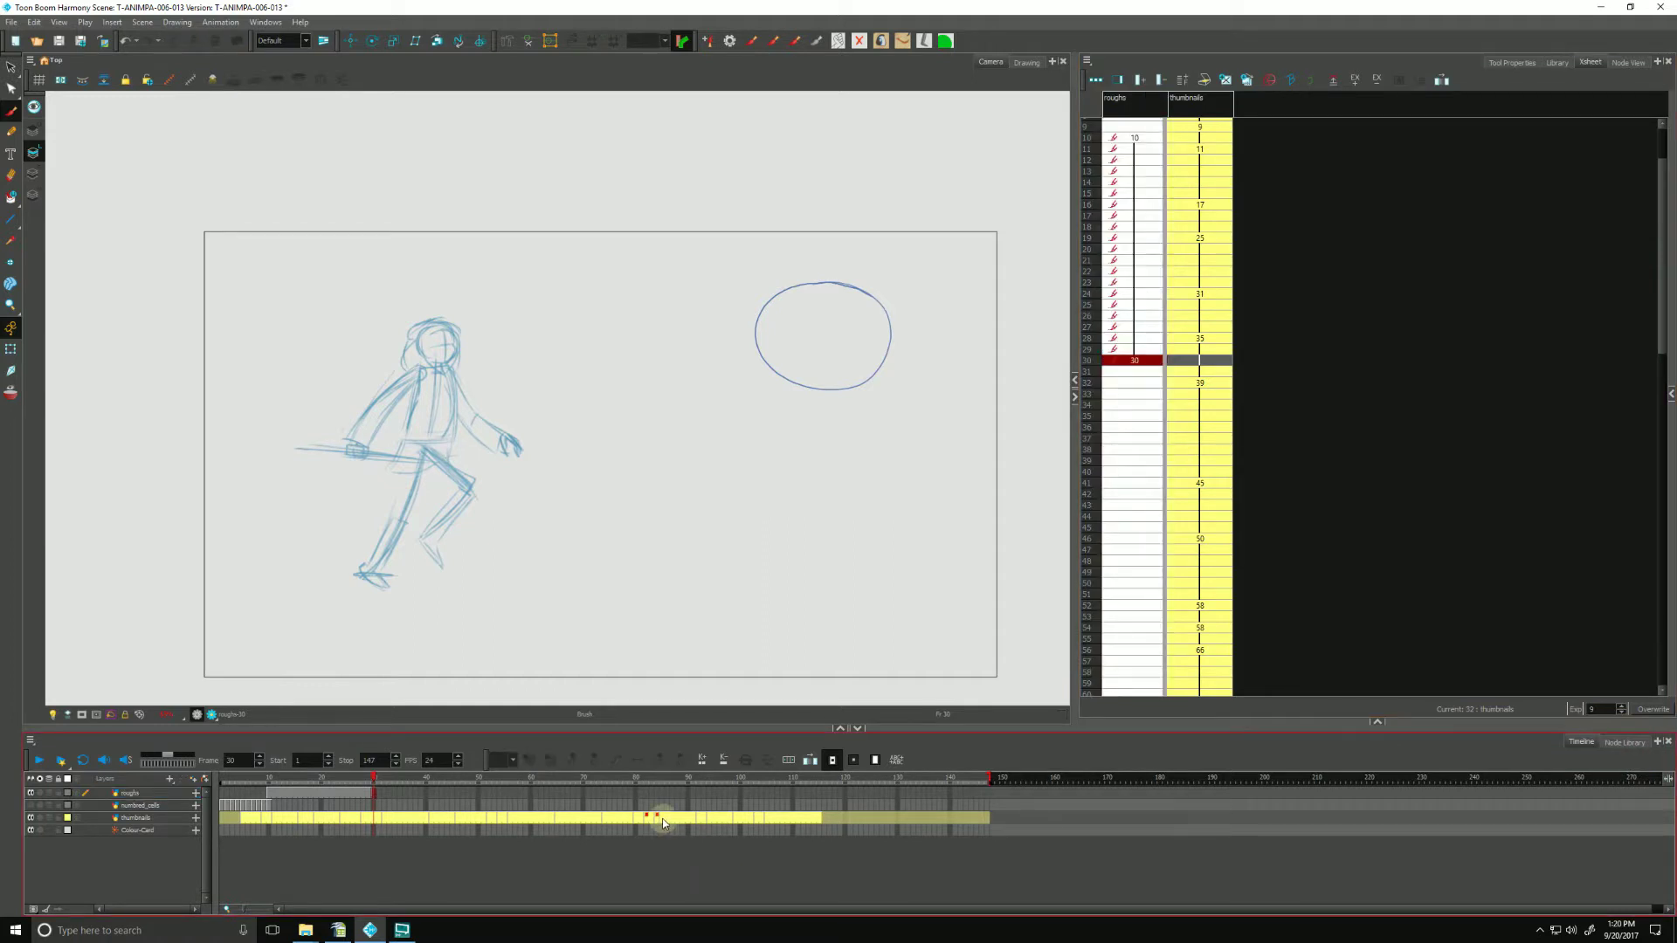
{"action": "left_click_drag", "start_coordinate": [658, 820], "coordinate": [818, 819]}
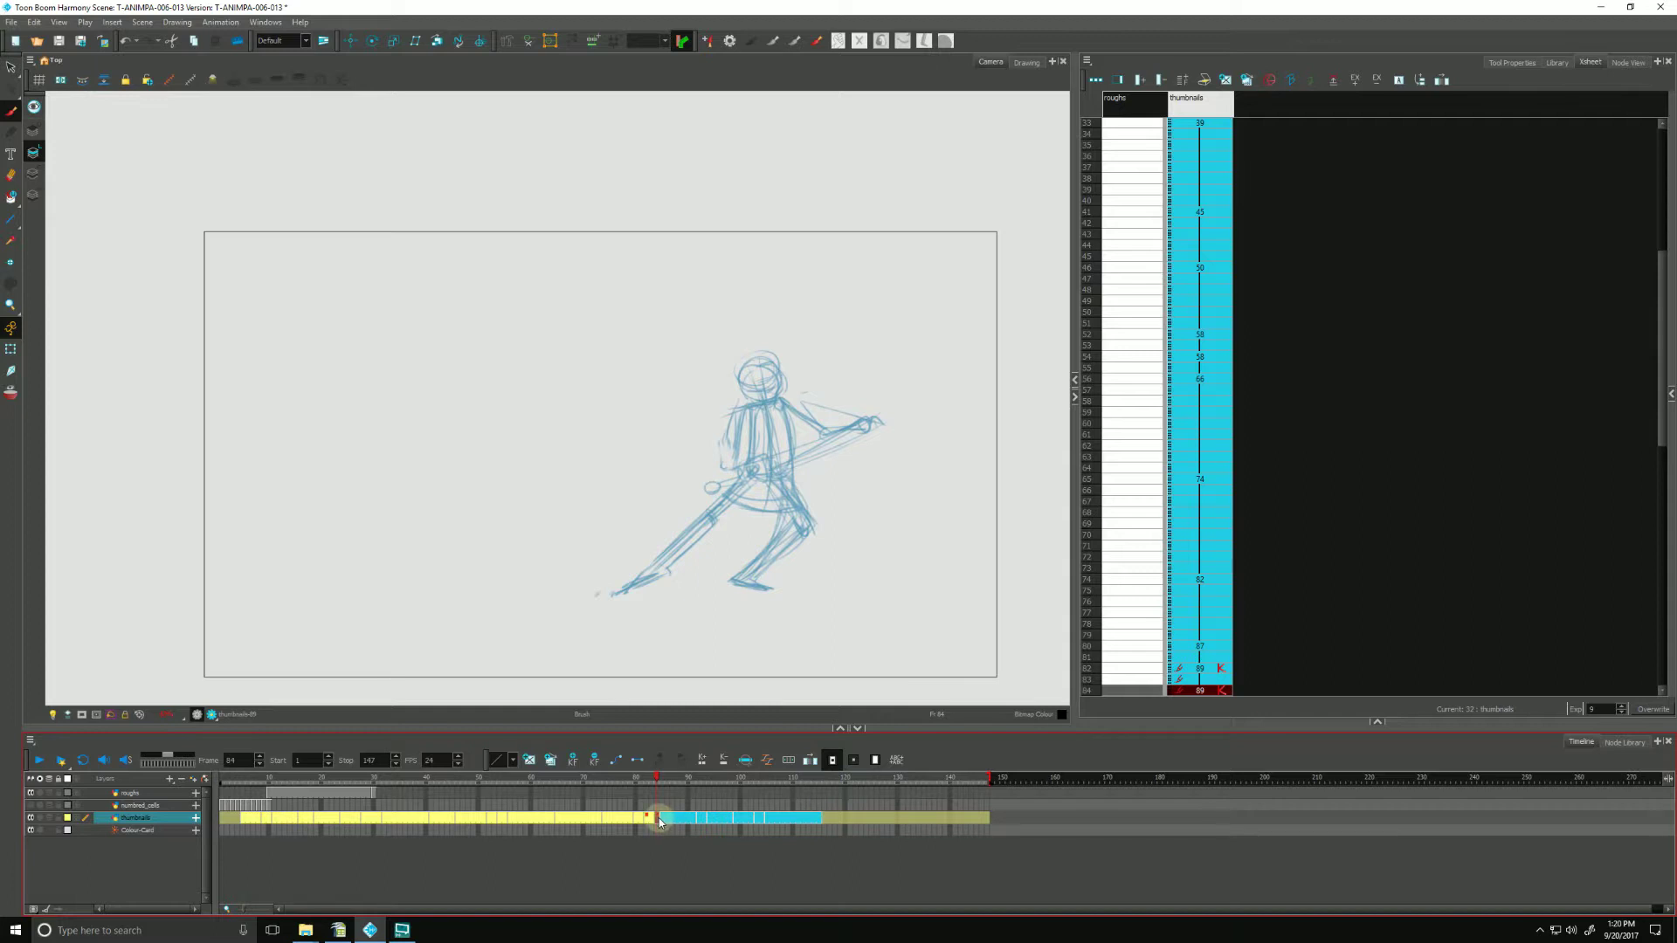
{"action": "left_click_drag", "start_coordinate": [659, 821], "coordinate": [767, 819]}
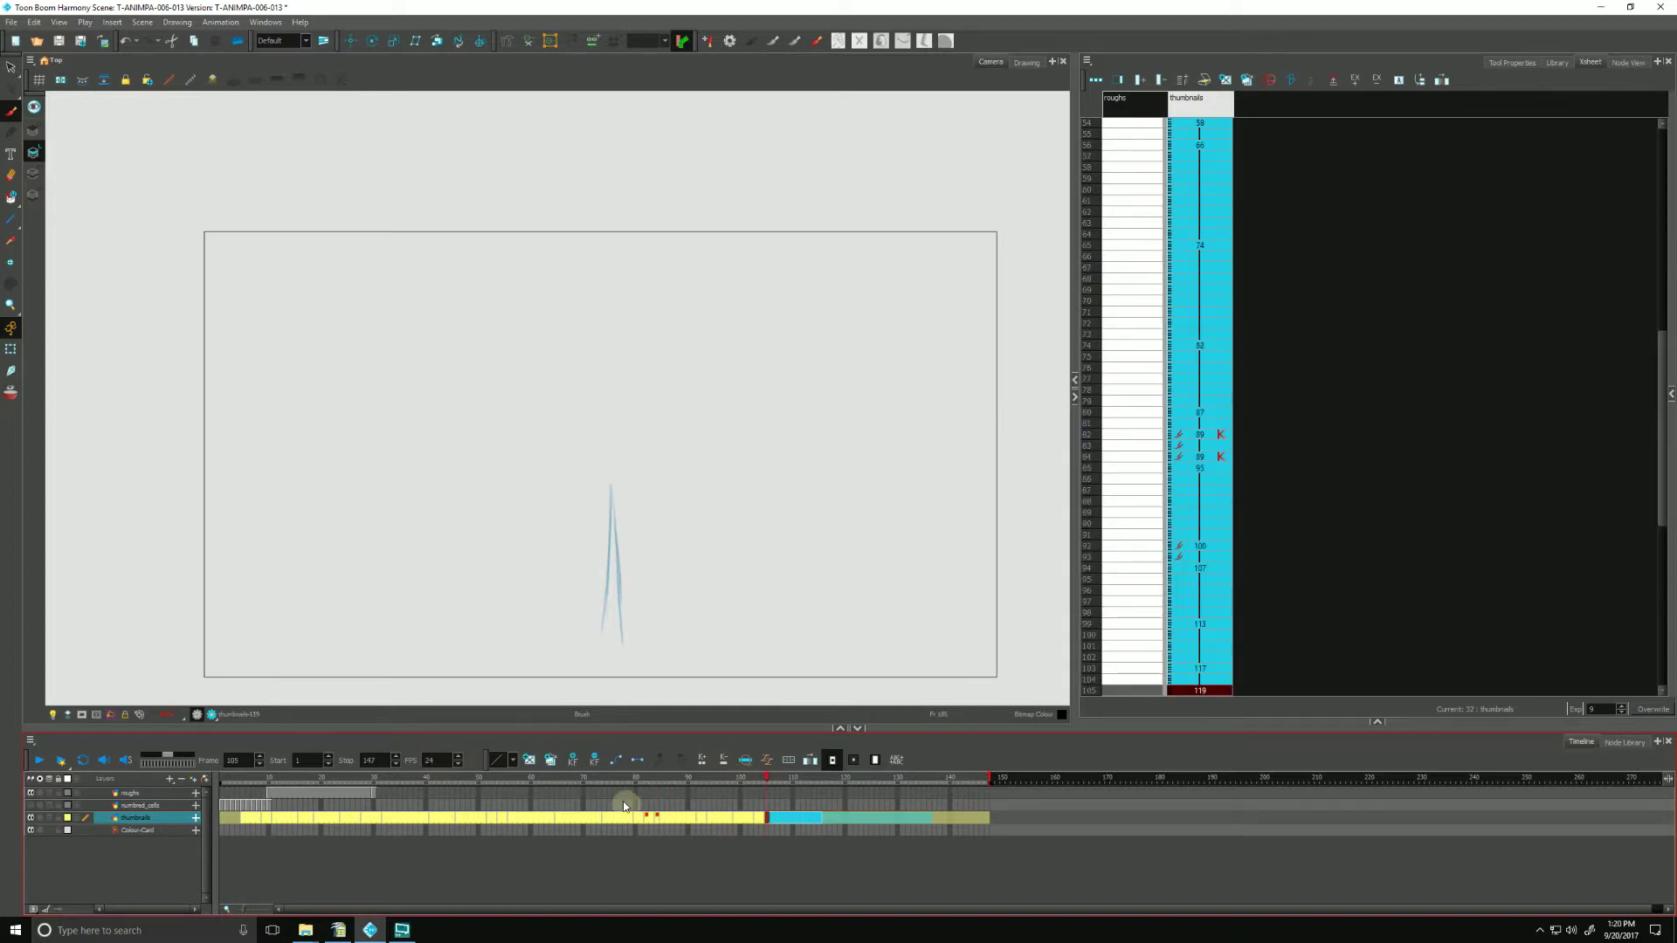
{"action": "left_click", "coordinate": [1188, 596]}
{"action": "scroll", "coordinate": [1186, 559], "scroll_direction": "down", "scroll_amount": 7}
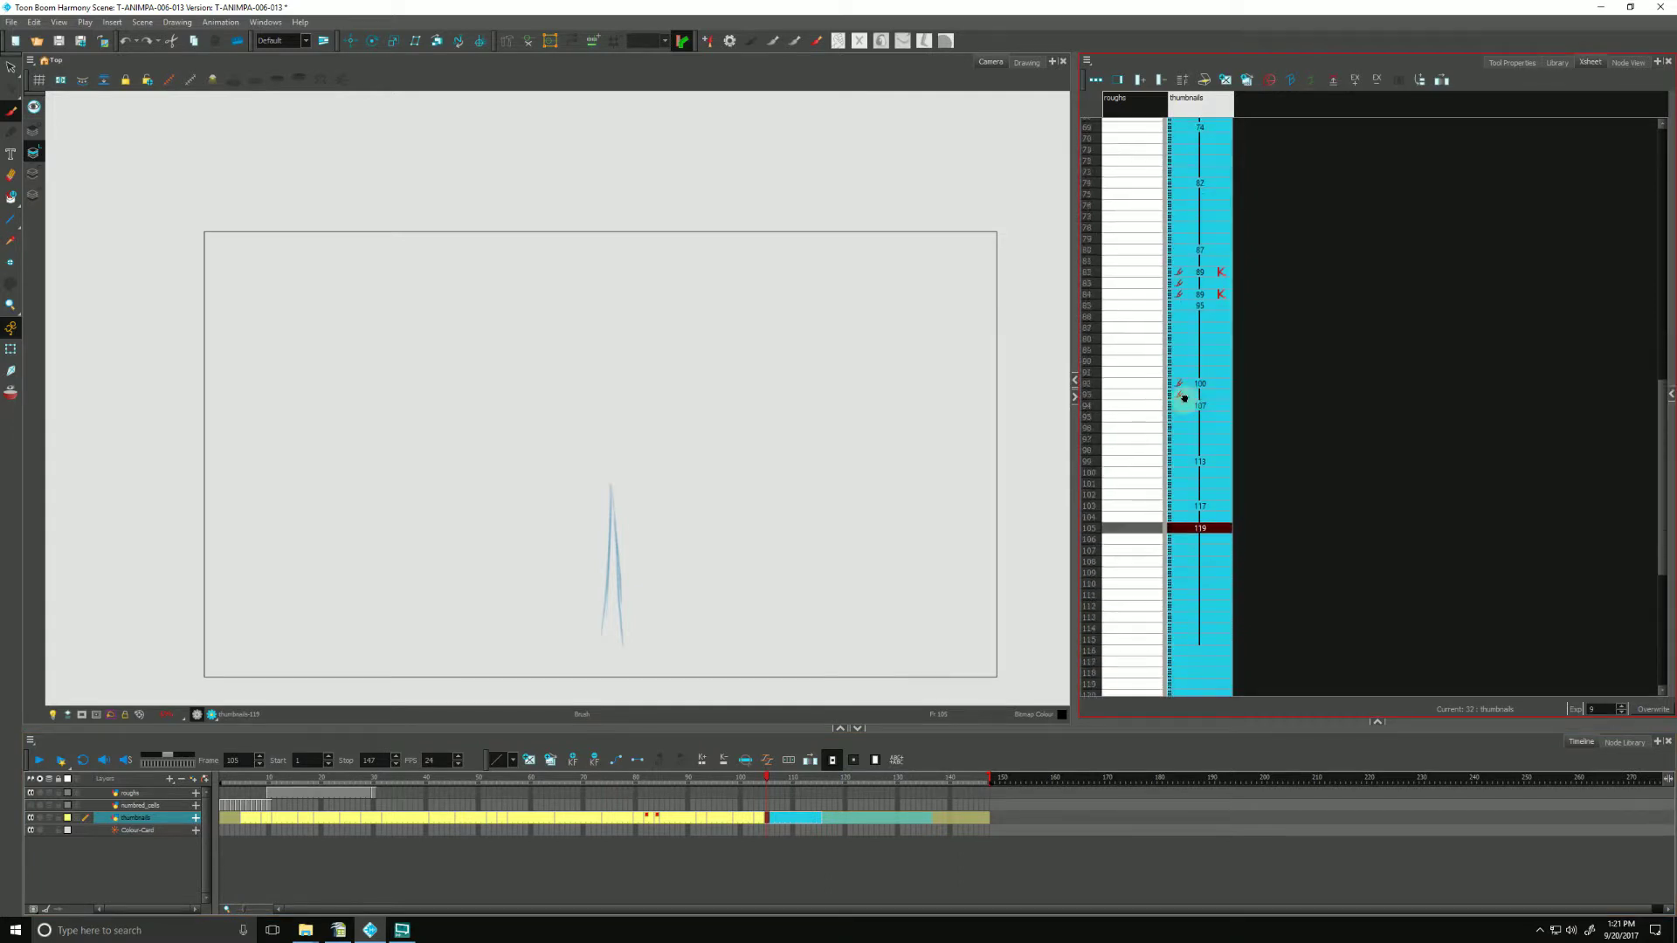
{"action": "left_click", "coordinate": [1186, 583]}
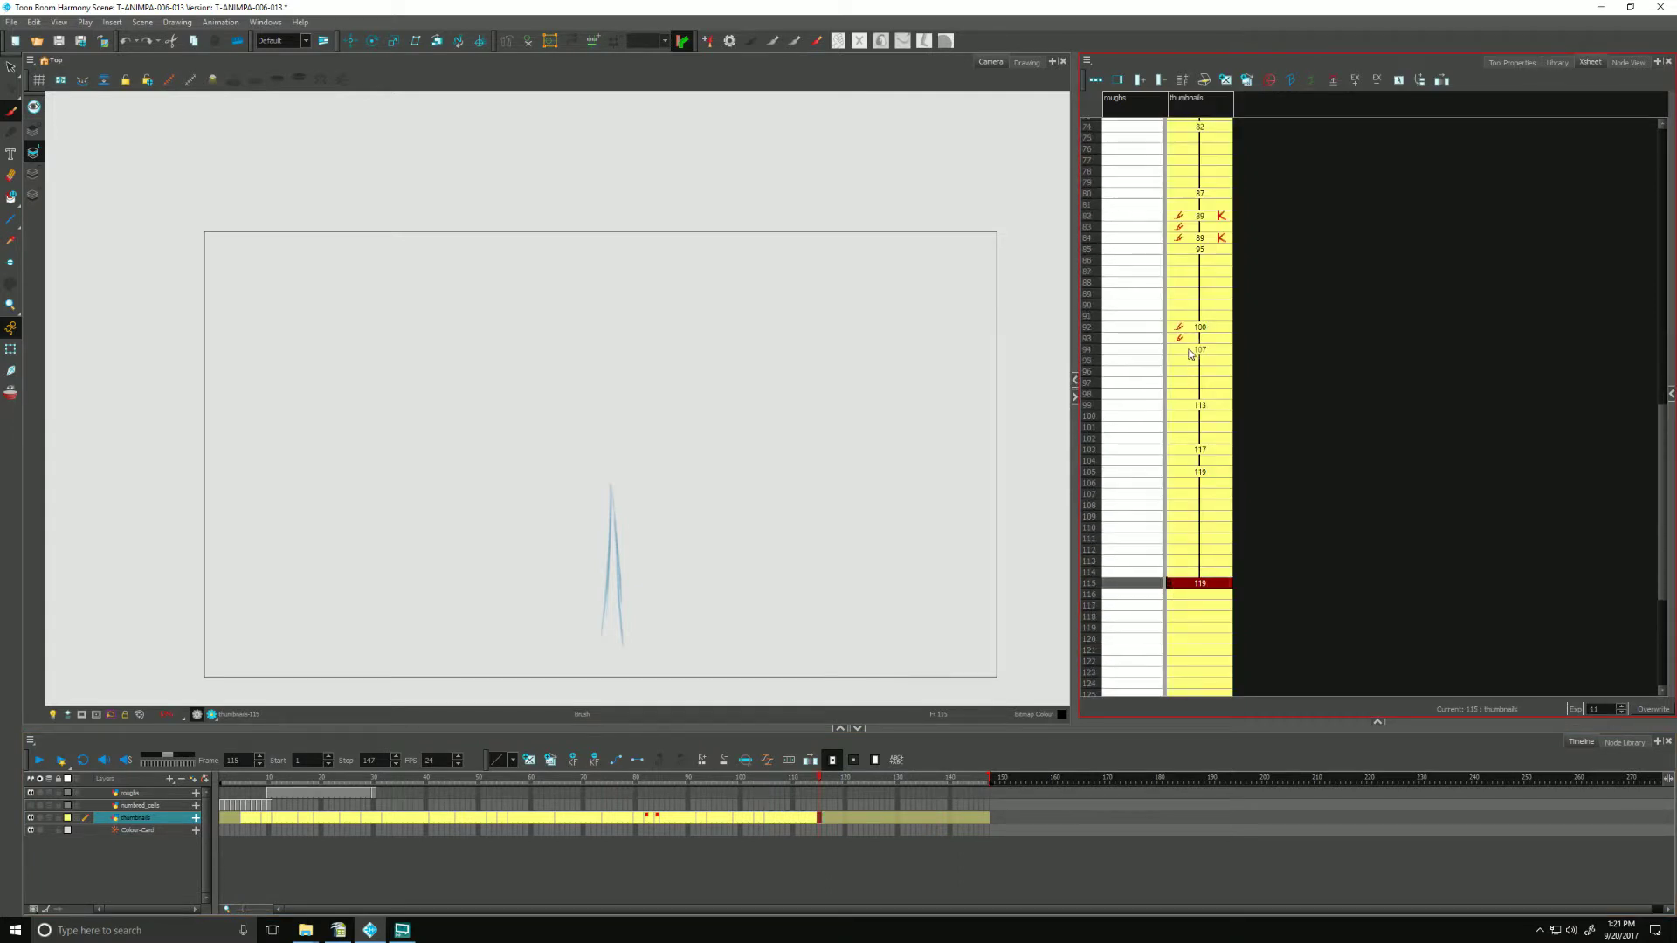
{"action": "left_click_drag", "start_coordinate": [1197, 350], "coordinate": [1198, 583]}
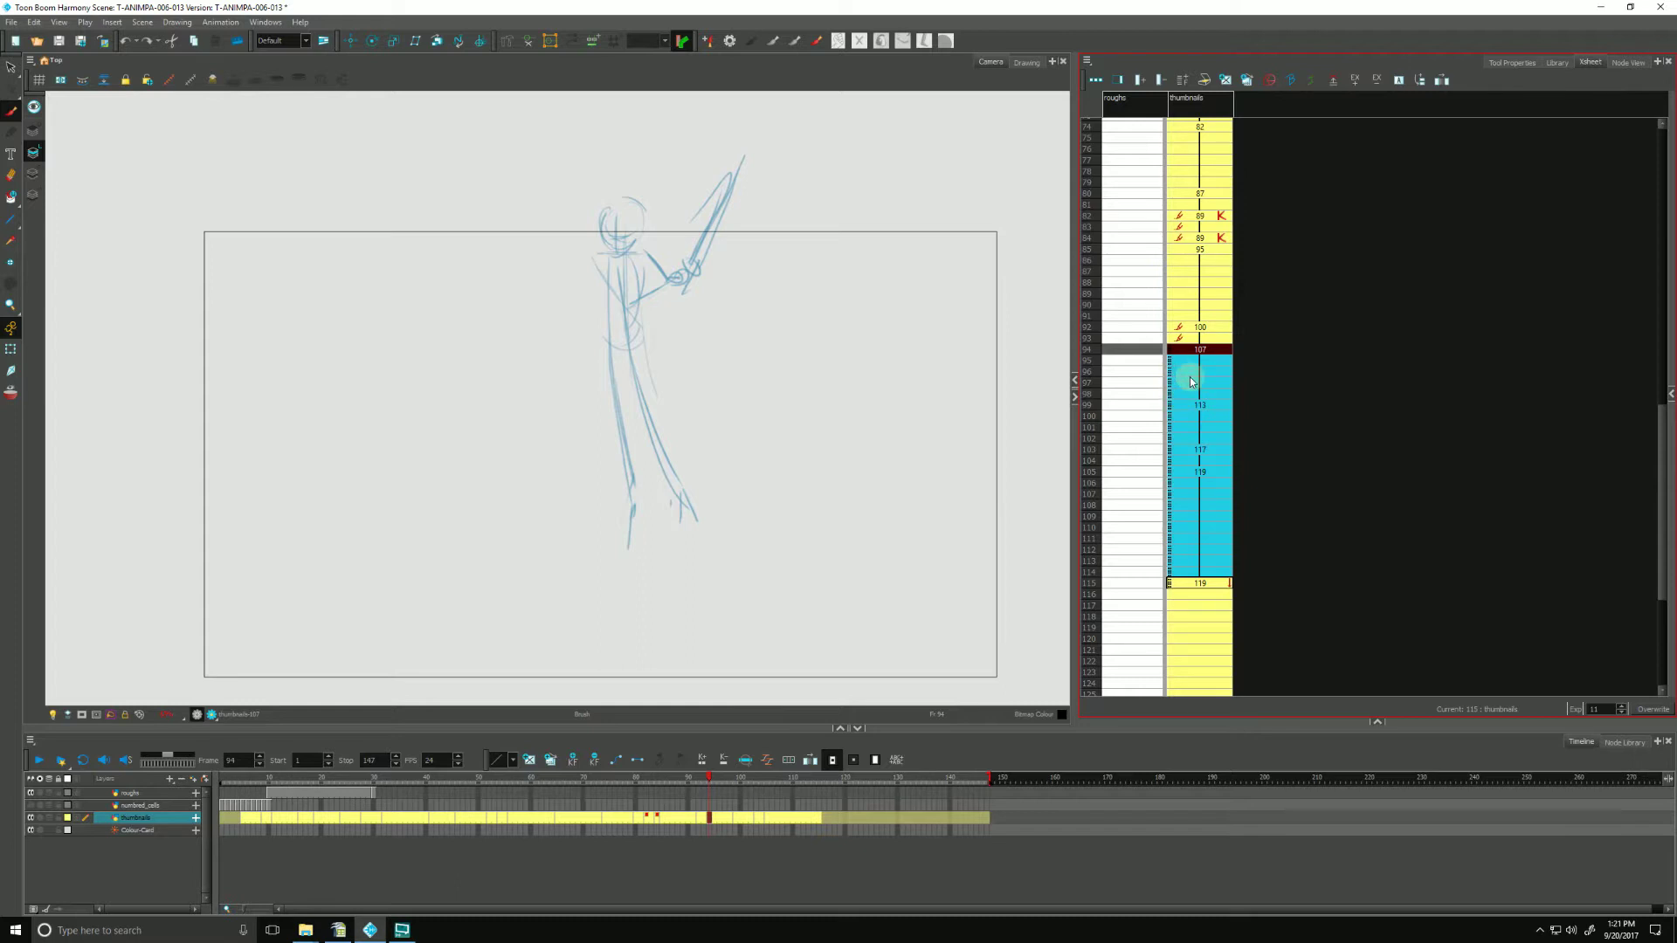
{"action": "left_click_drag", "start_coordinate": [1181, 360], "coordinate": [1183, 437]}
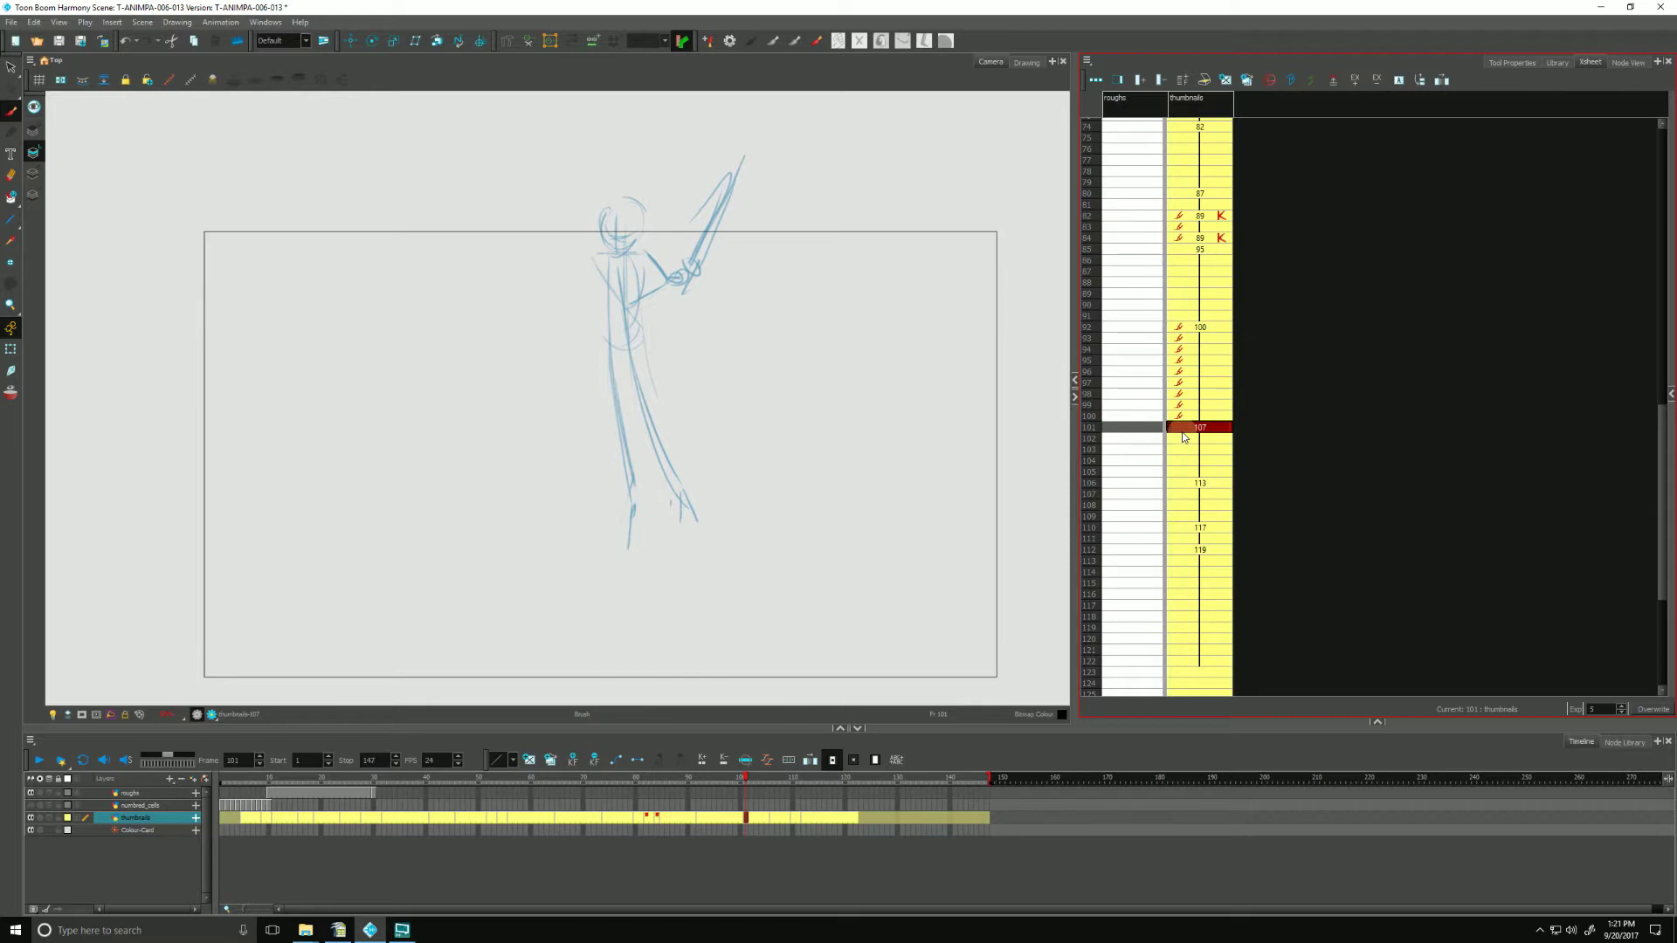
{"action": "key", "text": "ctrl+z"}
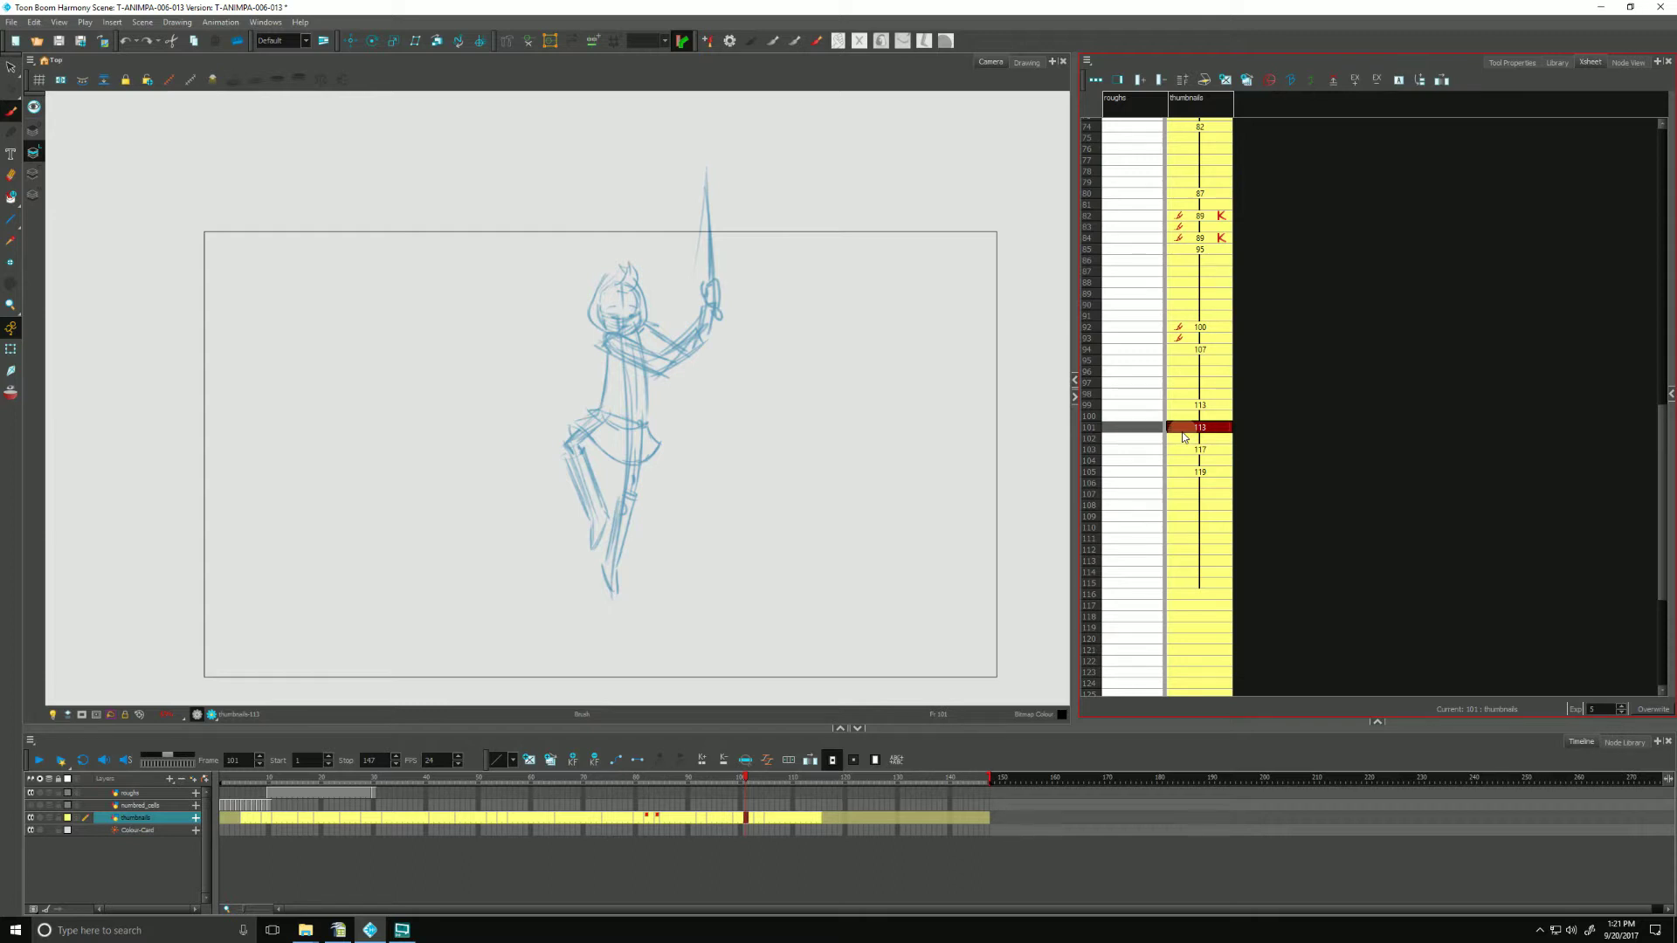
{"action": "left_click_drag", "start_coordinate": [821, 818], "coordinate": [707, 823]}
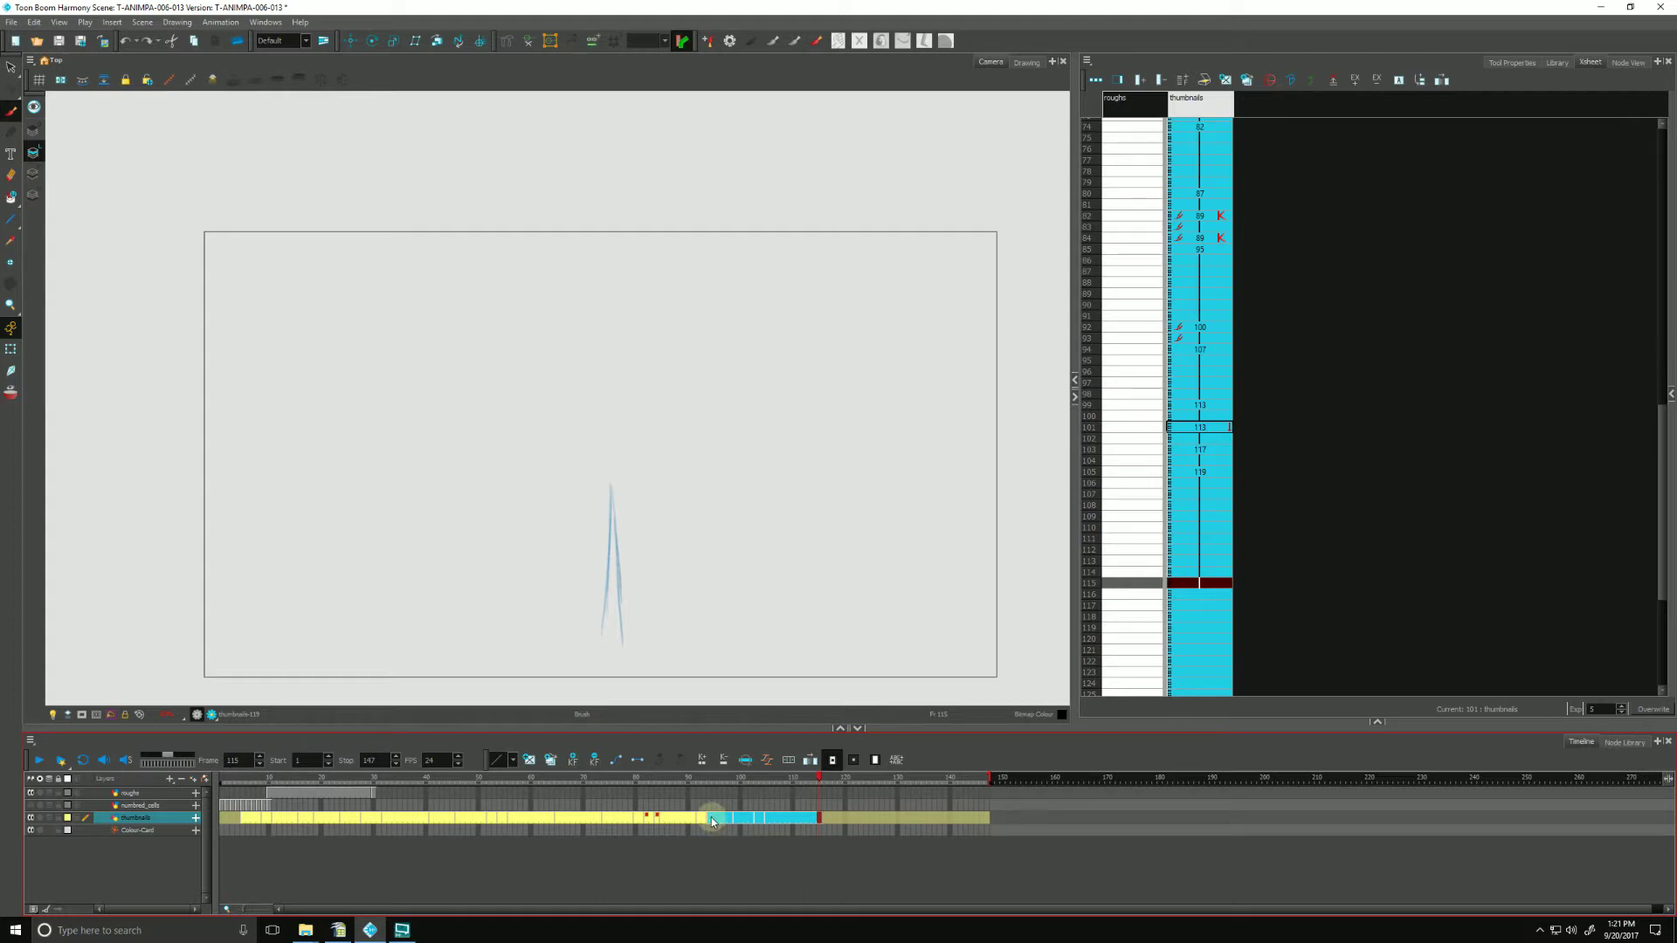
{"action": "left_click_drag", "start_coordinate": [712, 818], "coordinate": [713, 794]}
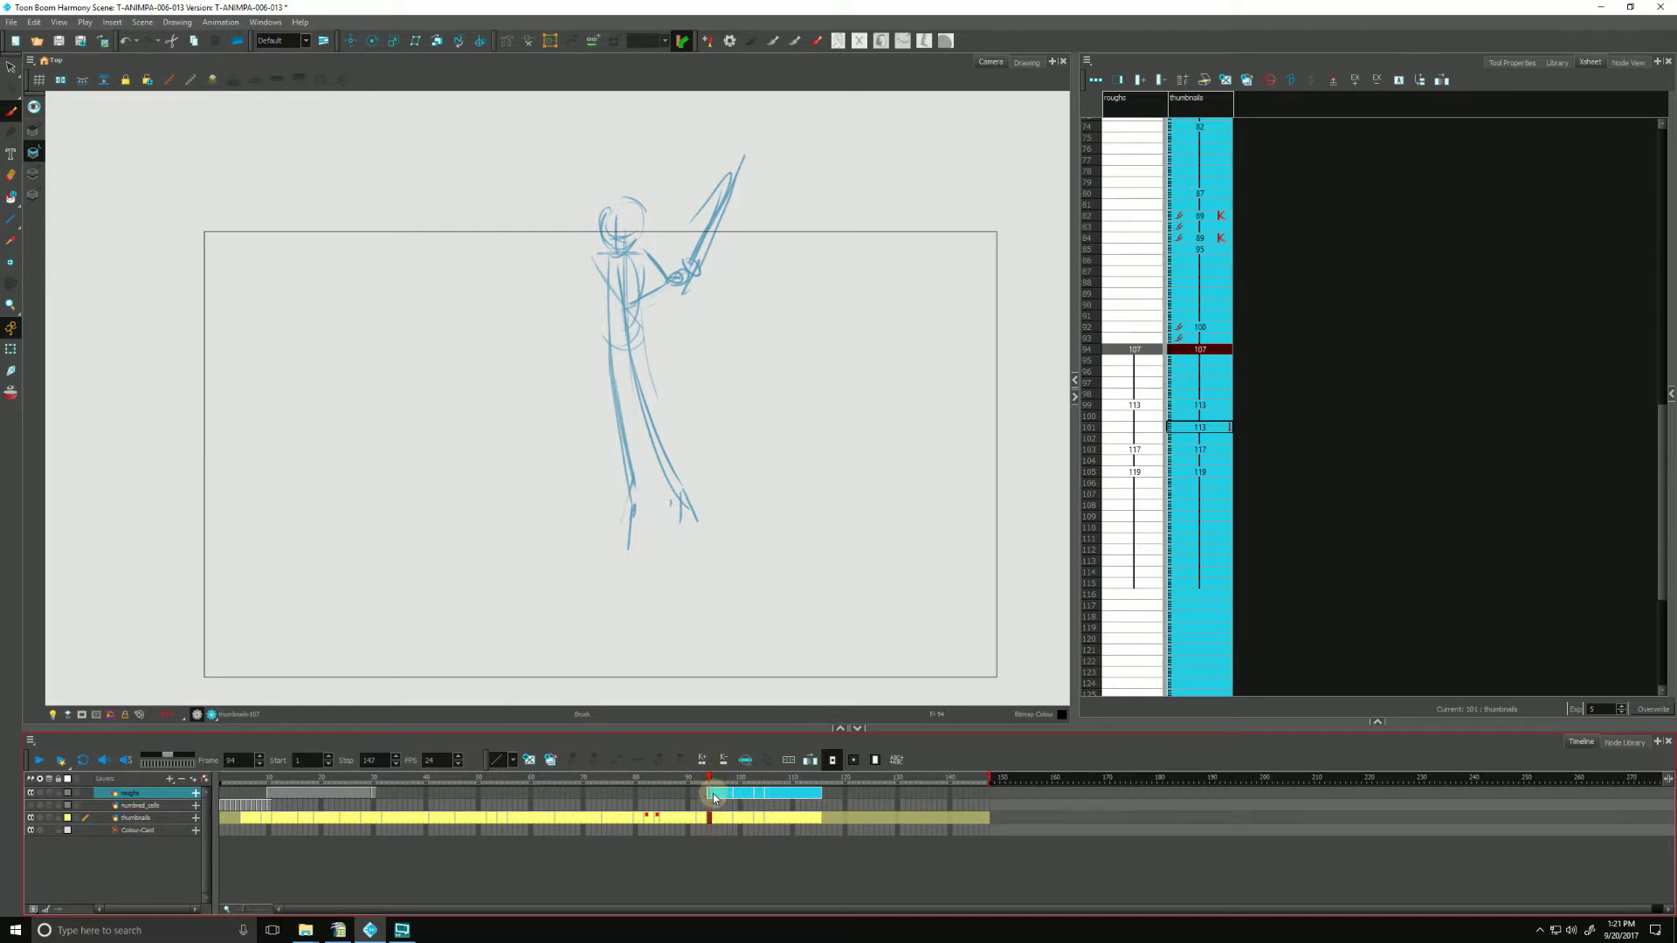
{"action": "key", "text": "ctrl+z"}
{"action": "left_click", "coordinate": [1190, 353]}
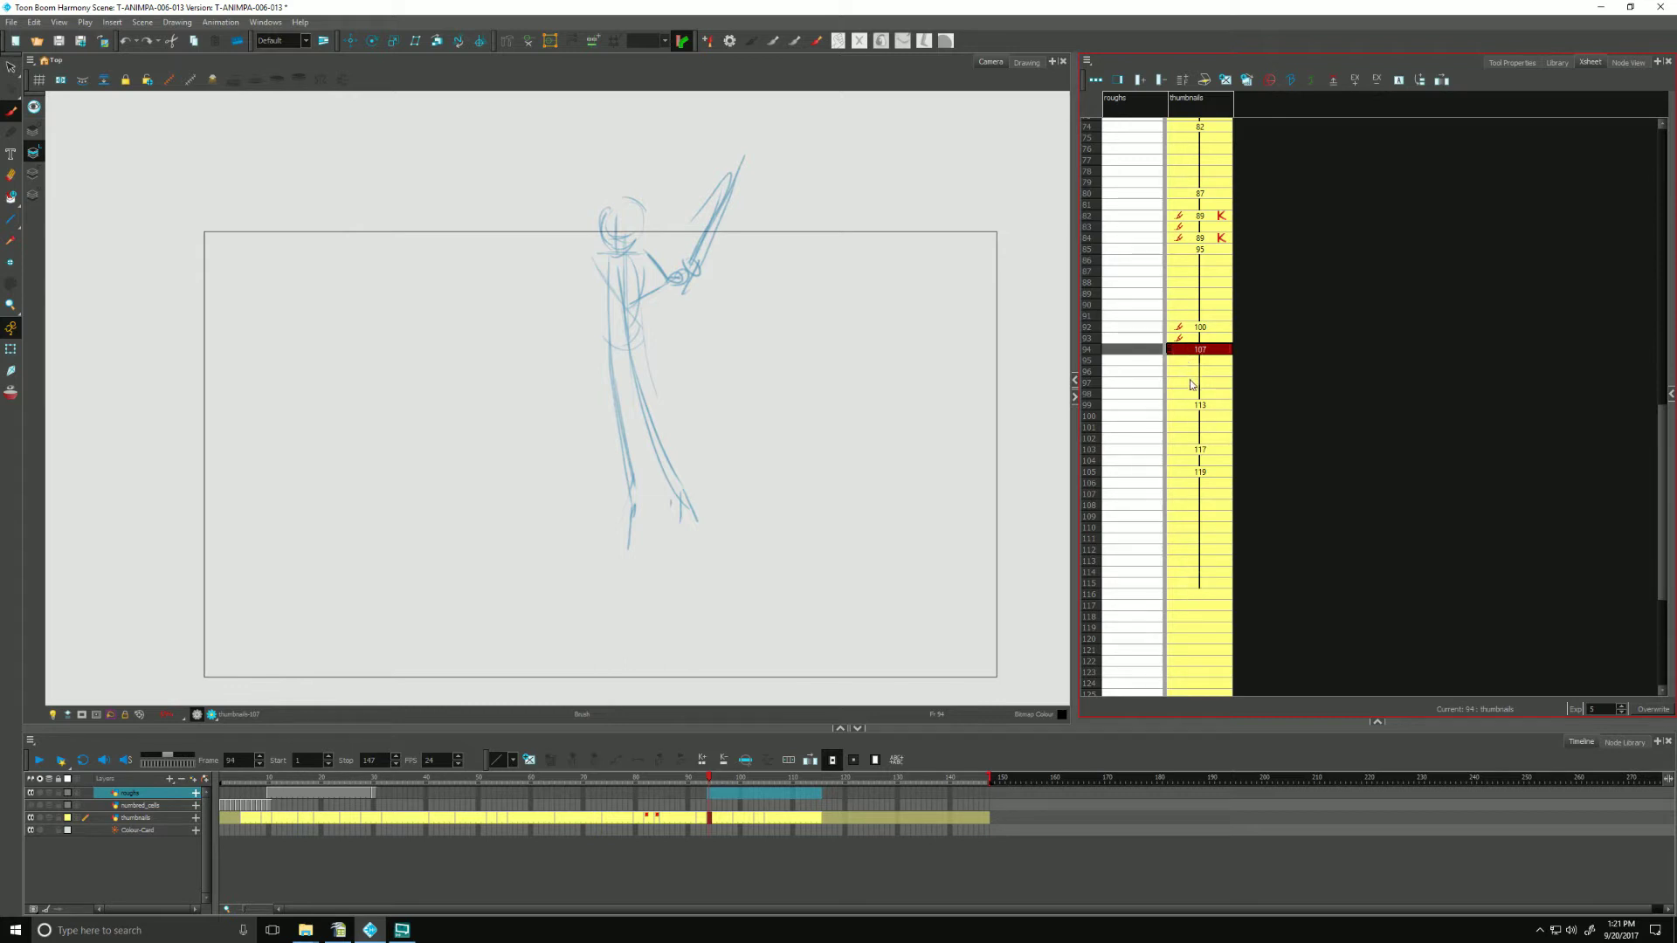
{"action": "mouse_move", "coordinate": [1189, 581]}
{"action": "left_mouse_down"}
{"action": "mouse_move", "coordinate": [1175, 351]}
{"action": "mouse_move", "coordinate": [1115, 352]}
{"action": "left_mouse_up"}
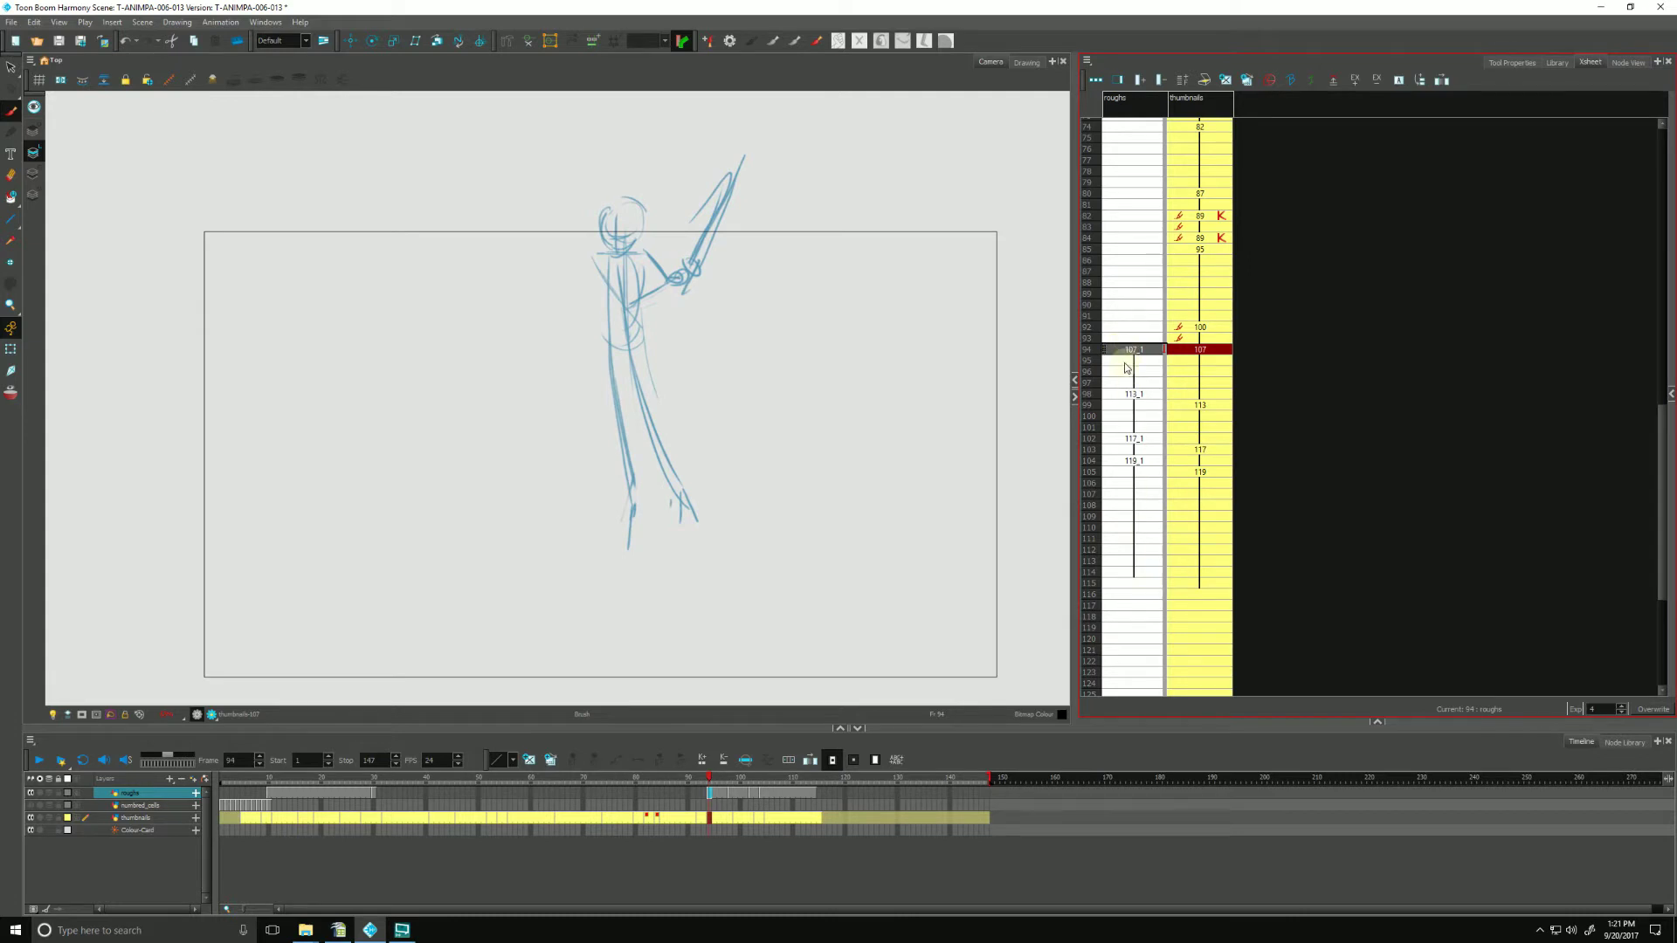
{"action": "key", "text": "ctrl+z"}
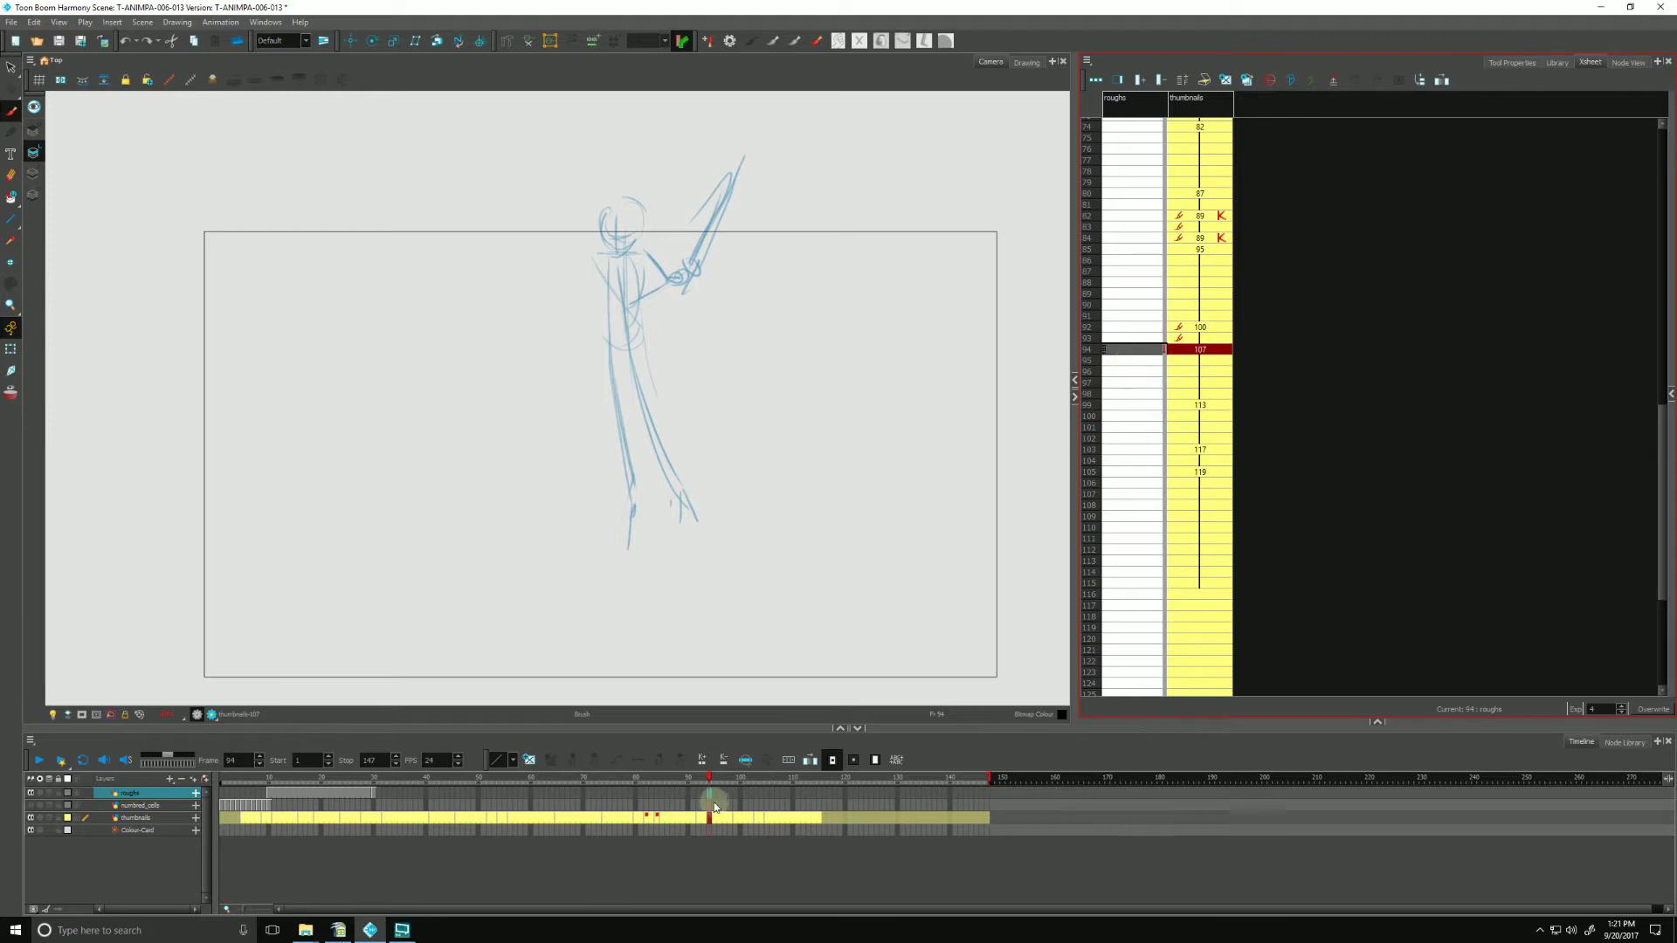
Alt-drag the thumbnails cells from frame 92 to duplicate them starting at frame 124.
{"action": "left_click_drag", "start_coordinate": [702, 816], "coordinate": [819, 825]}
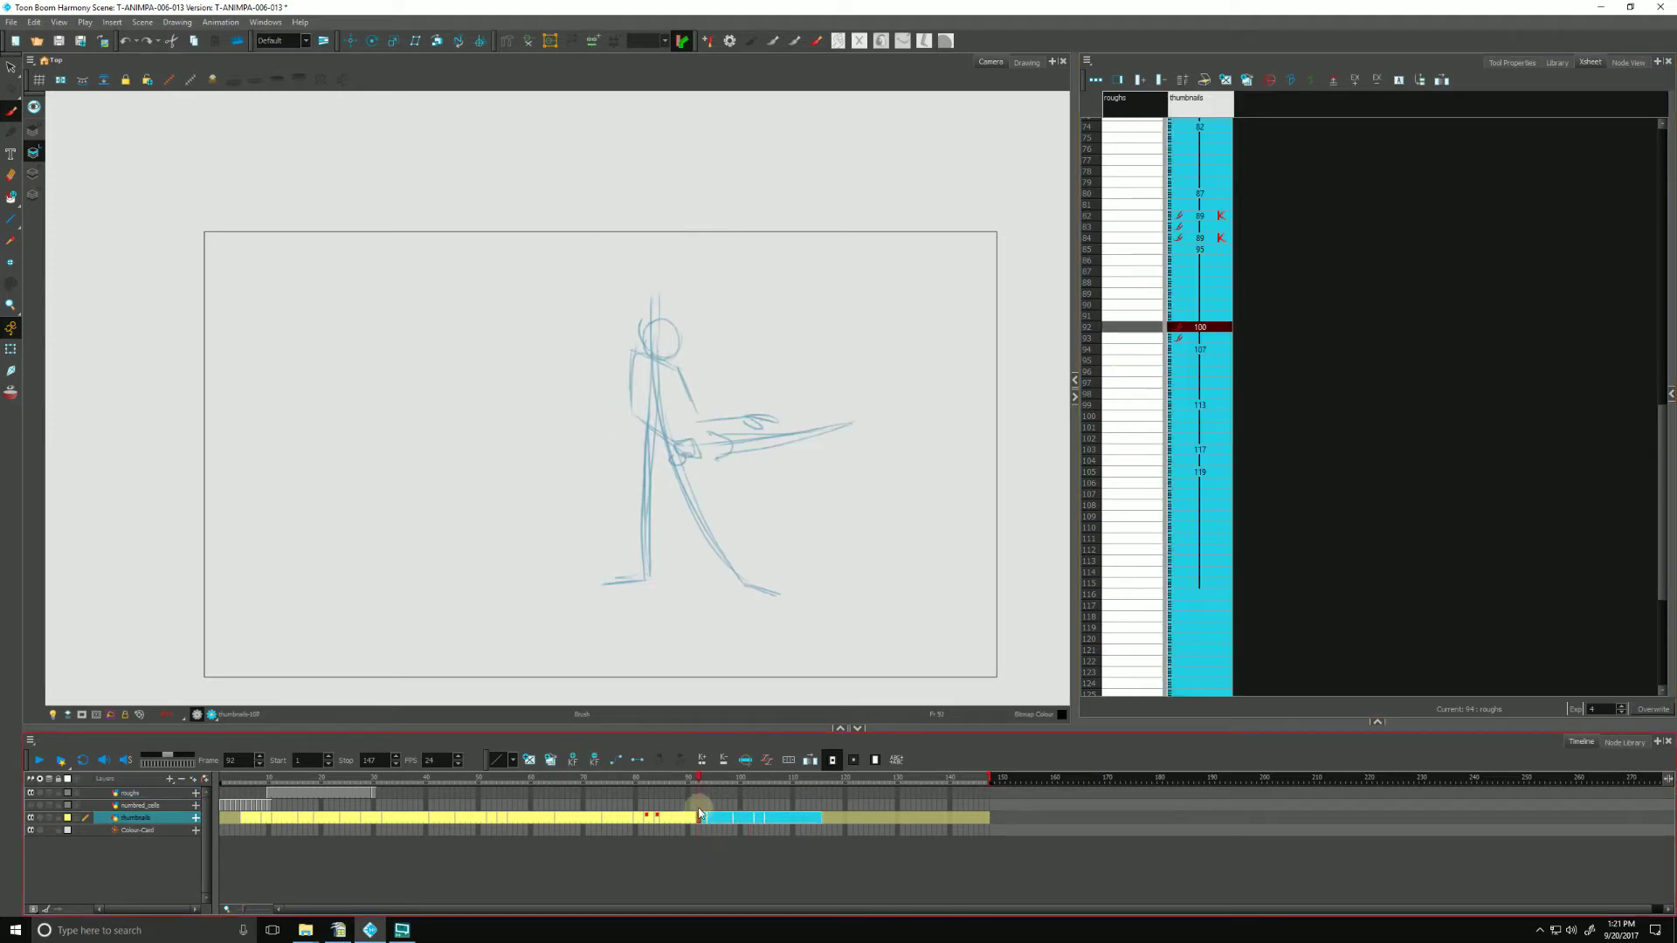
{"action": "left_click_drag", "start_coordinate": [700, 818], "coordinate": [865, 821]}
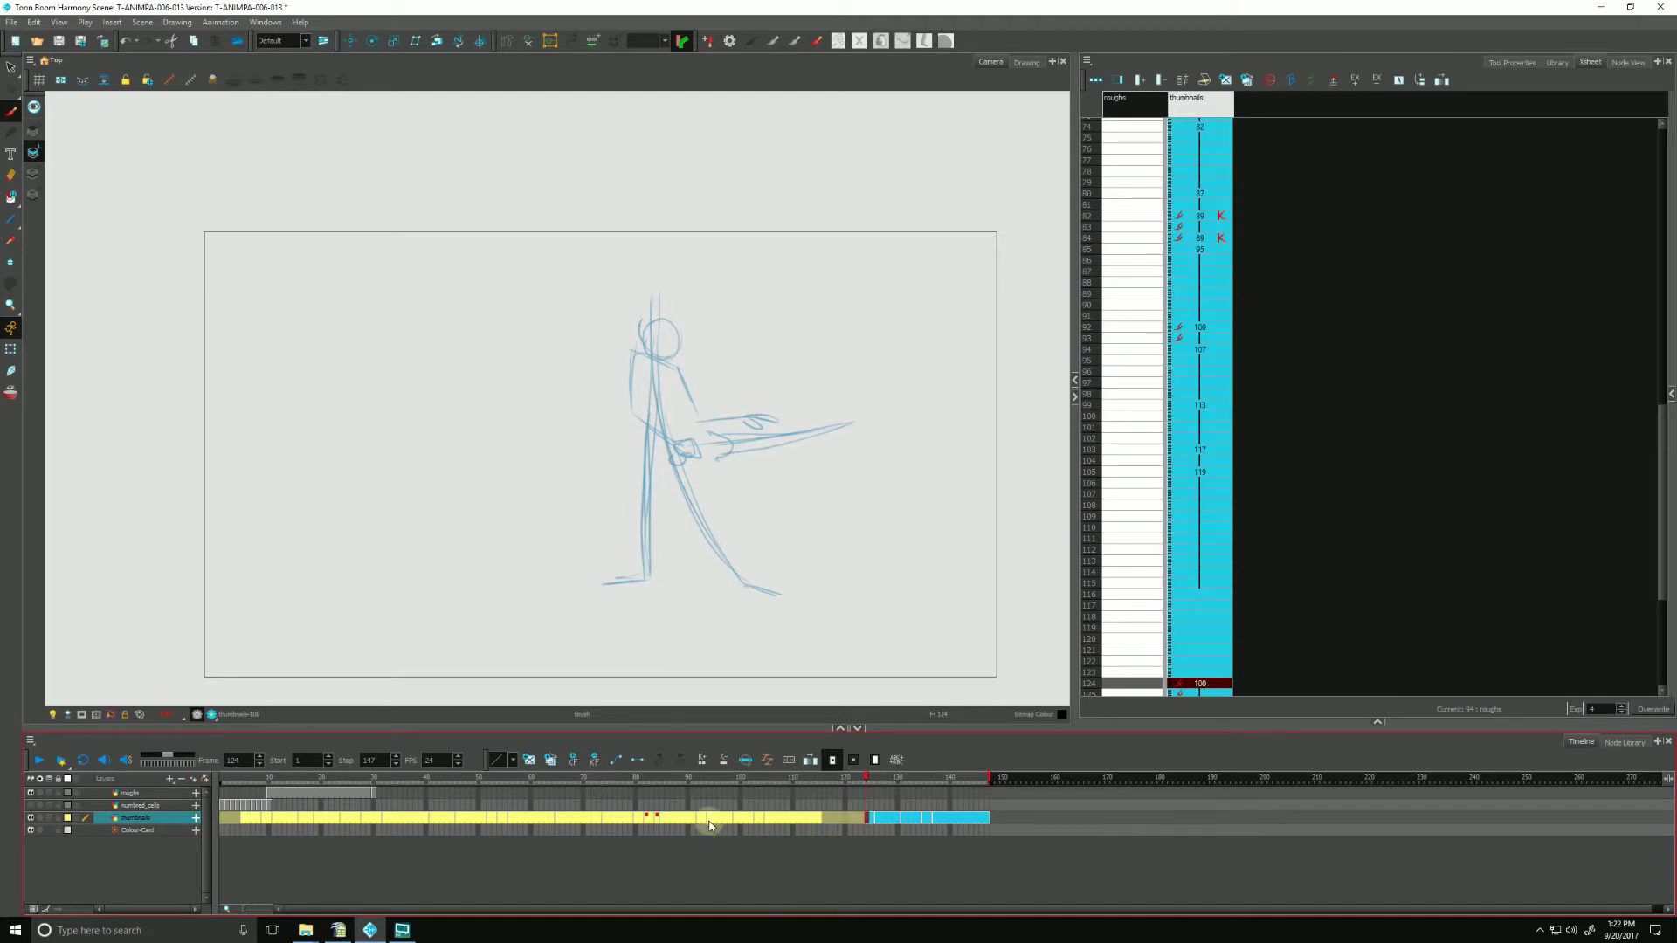
{"action": "left_click", "coordinate": [867, 821]}
Draw a test X at frame 92, then undo both strokes.
{"action": "left_click", "coordinate": [700, 819]}
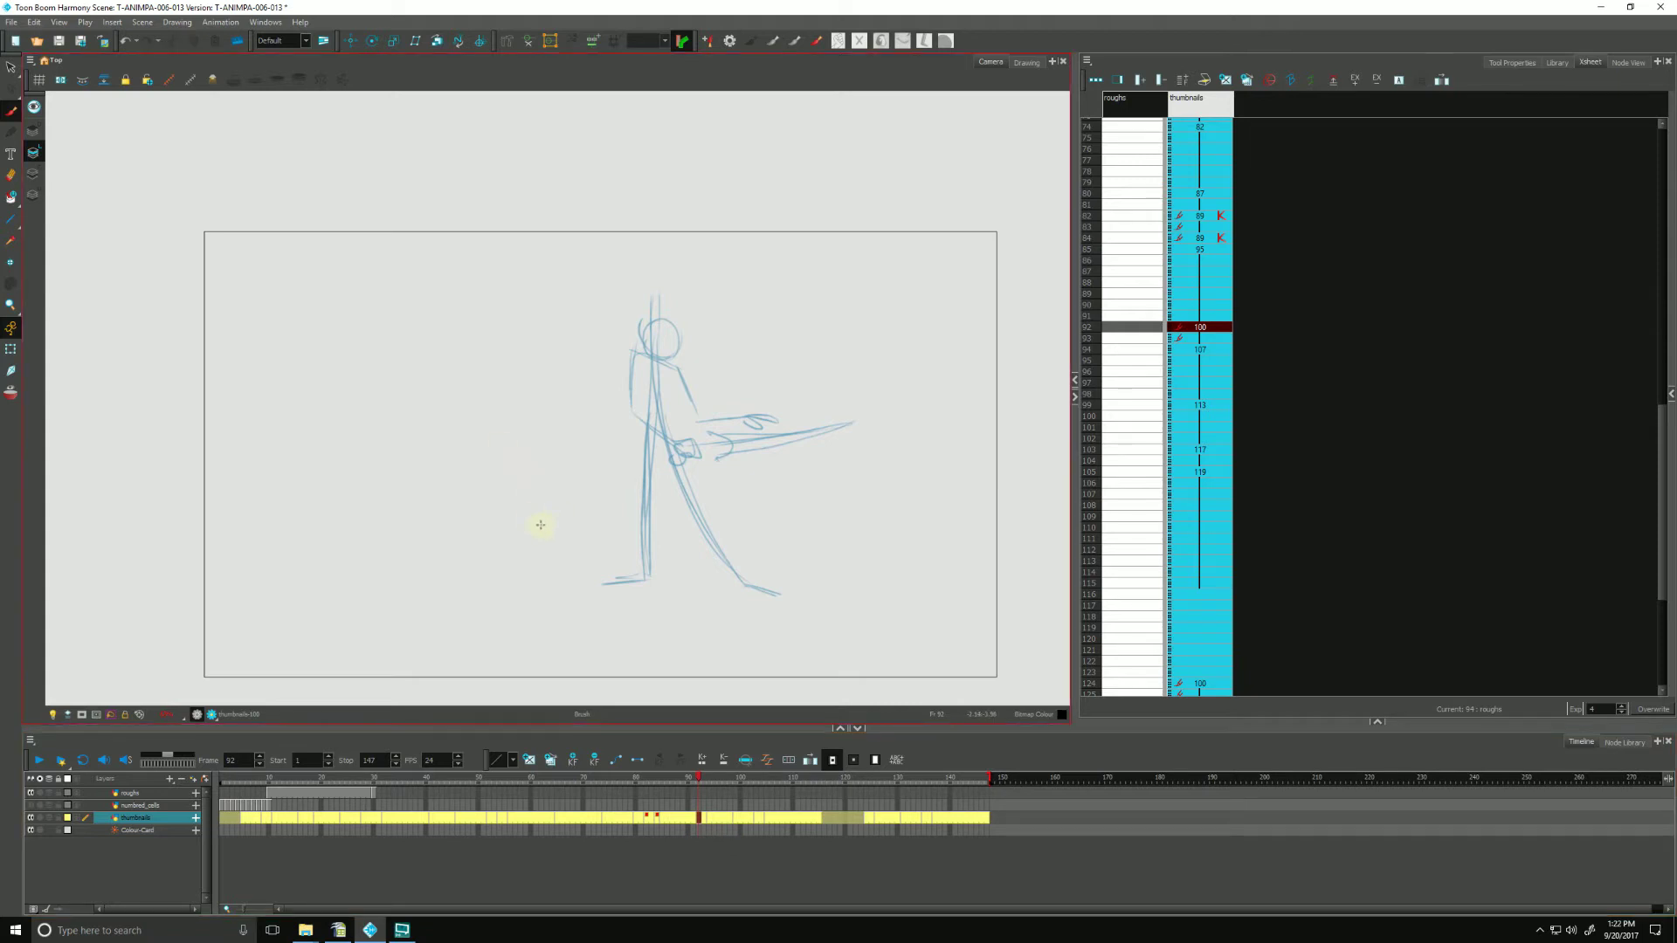
{"action": "left_click_drag", "start_coordinate": [524, 516], "coordinate": [577, 564]}
{"action": "left_click_drag", "start_coordinate": [572, 502], "coordinate": [541, 579]}
{"action": "left_click", "coordinate": [868, 822]}
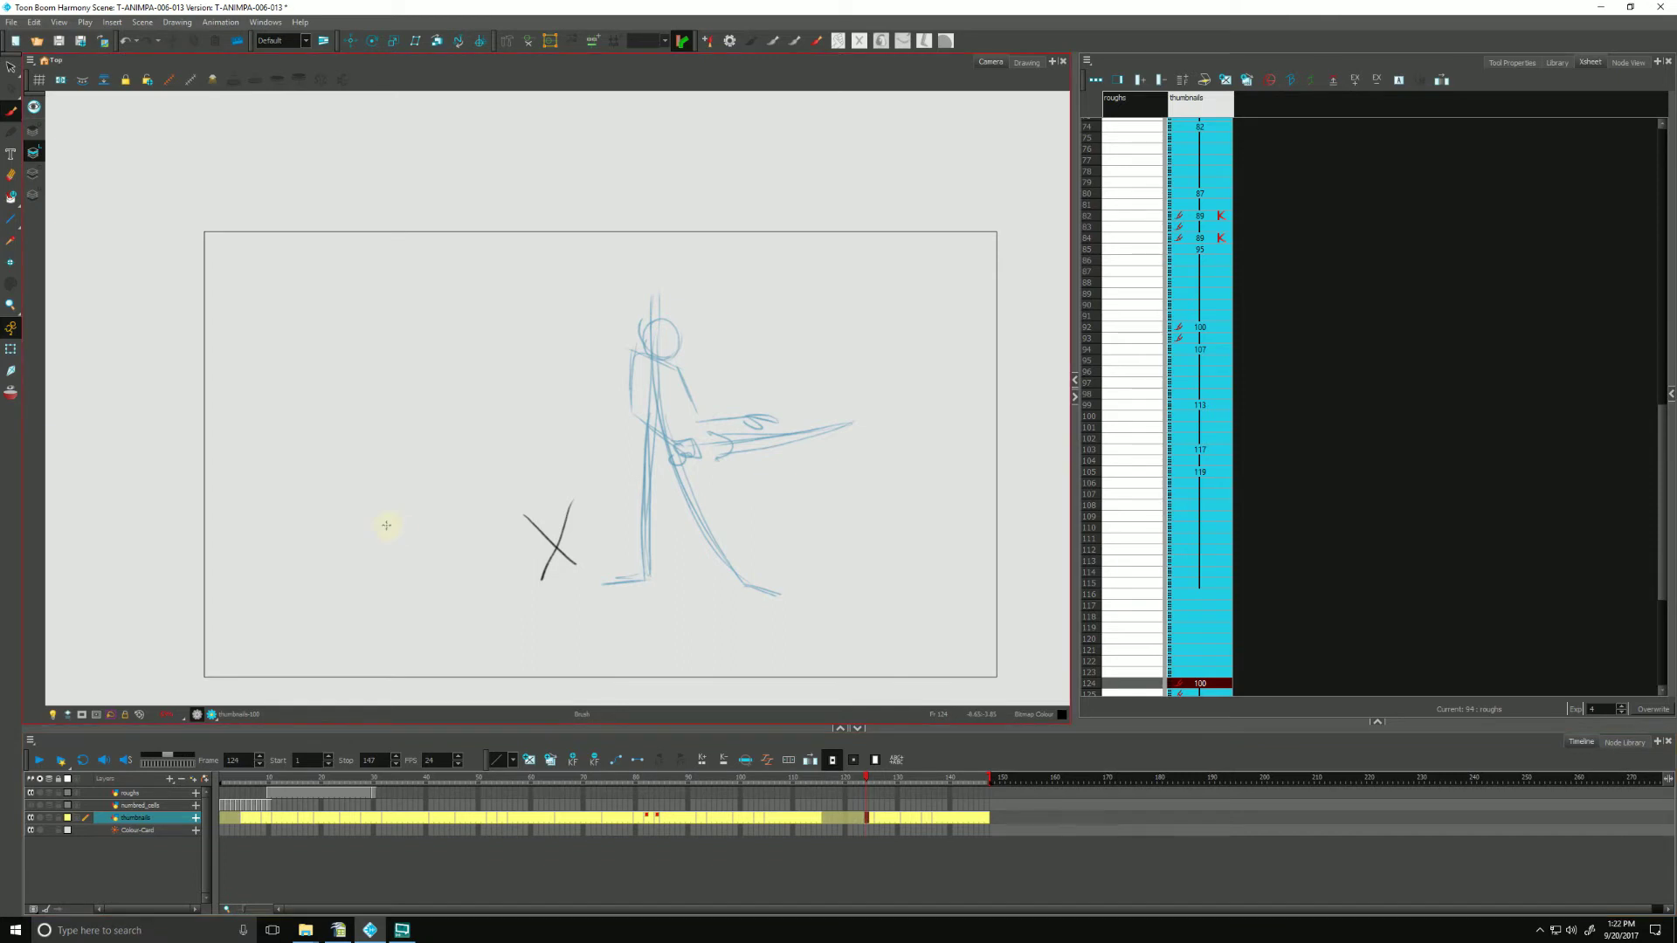
{"action": "key", "text": "ctrl+z"}
{"action": "key", "text": "ctrl+z"}
{"action": "key", "text": "ctrl+z"}
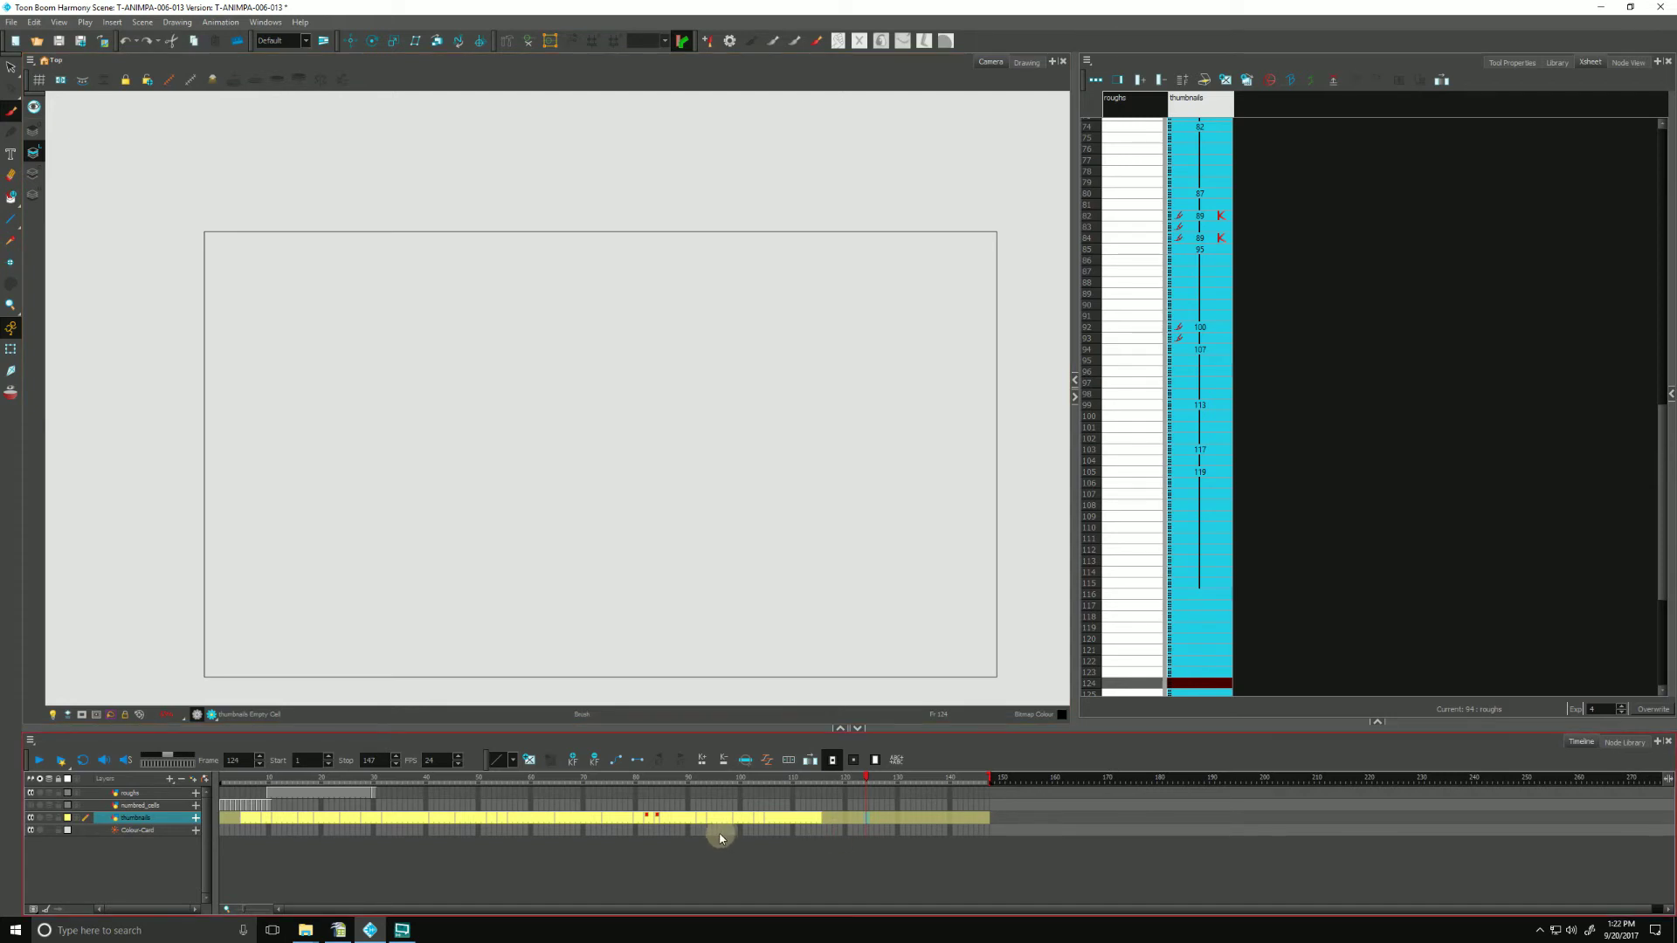
{"action": "mouse_move", "coordinate": [701, 821]}
{"action": "left_mouse_down"}
{"action": "mouse_move", "coordinate": [821, 823]}
{"action": "mouse_move", "coordinate": [547, 828]}
{"action": "left_mouse_up"}
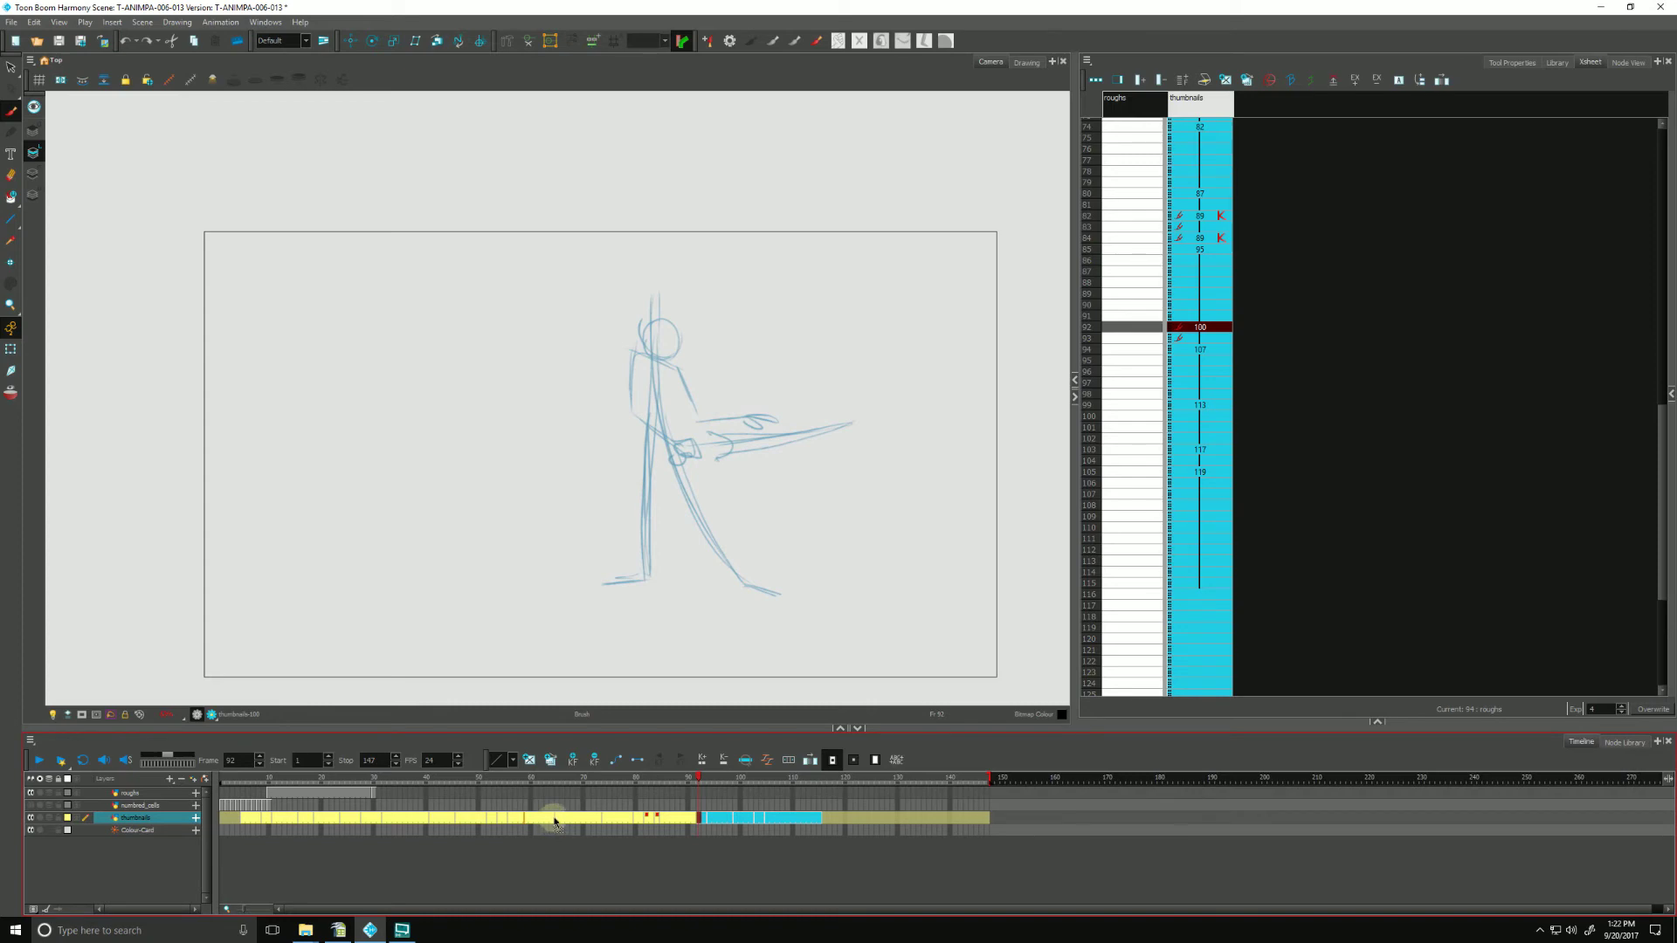
{"action": "left_click", "coordinate": [555, 816]}
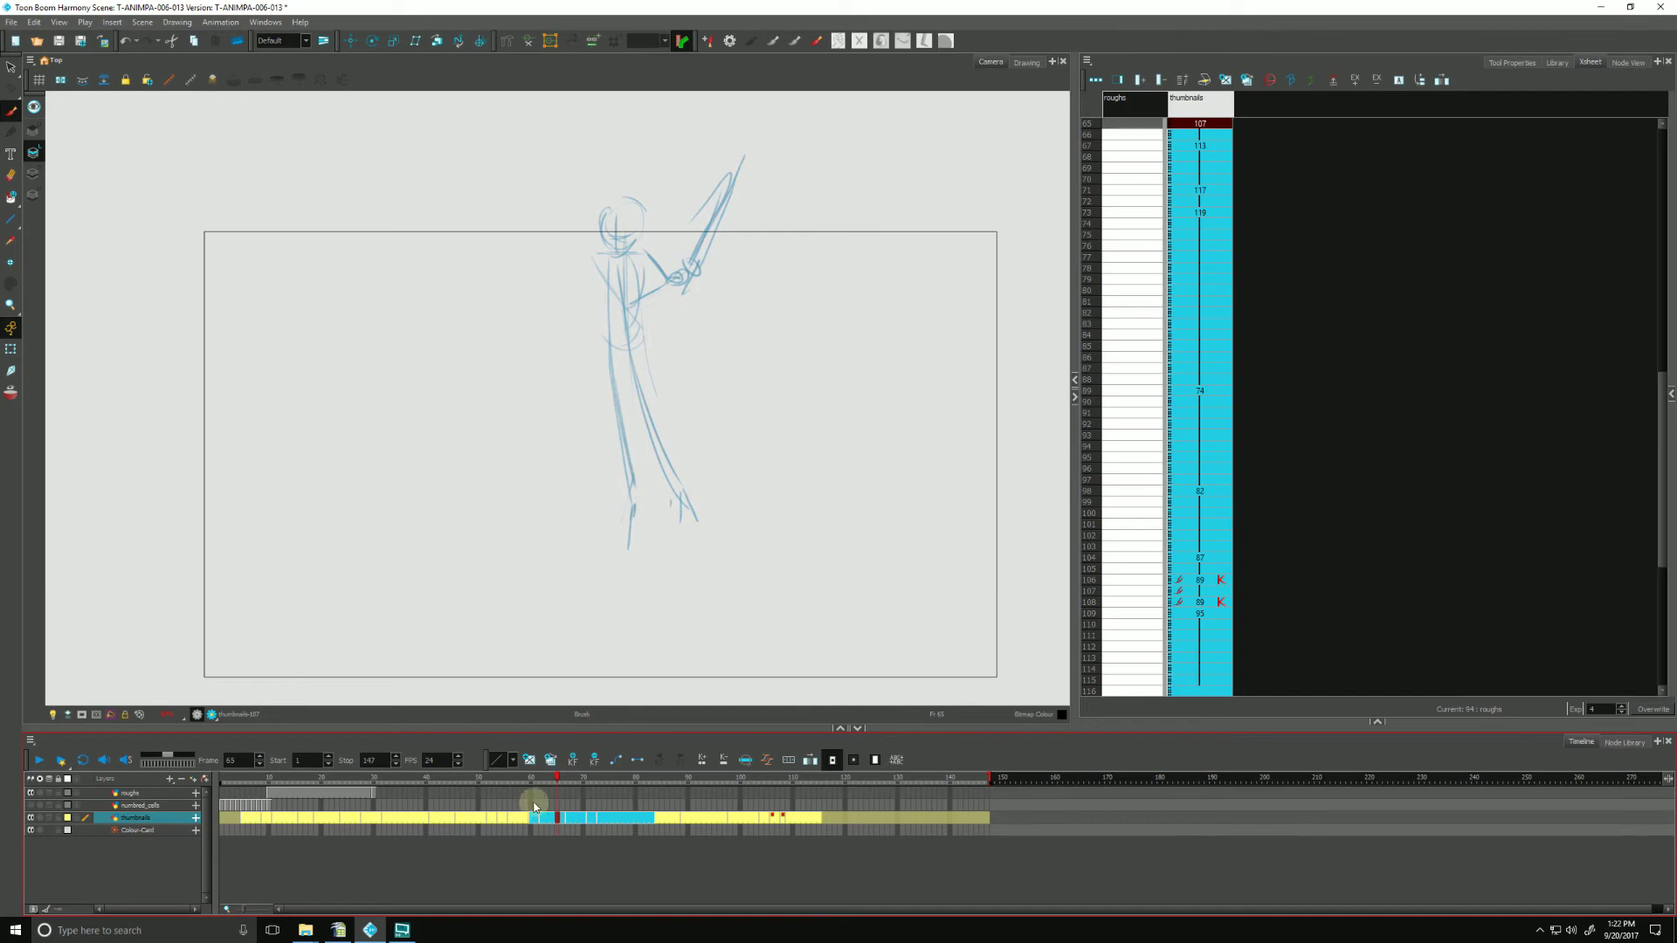
{"action": "key", "text": "ctrl+z"}
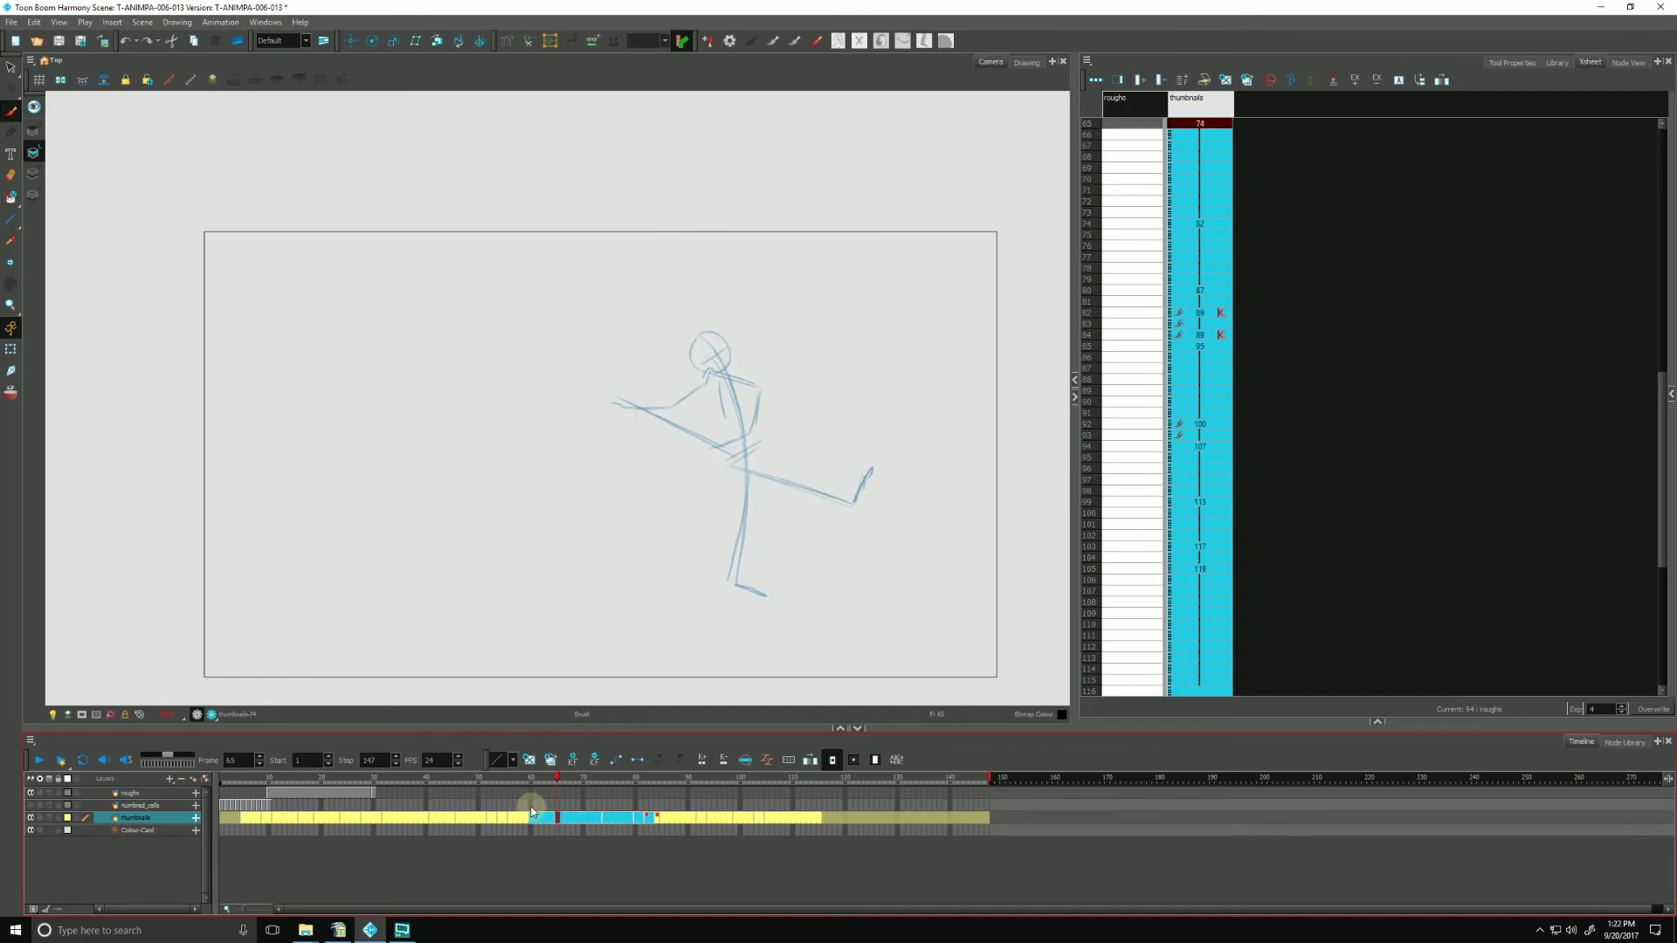
Return to frame 1, show the numbred_cells column and hide roughs in the Xsheet.
{"action": "left_click", "coordinate": [226, 776]}
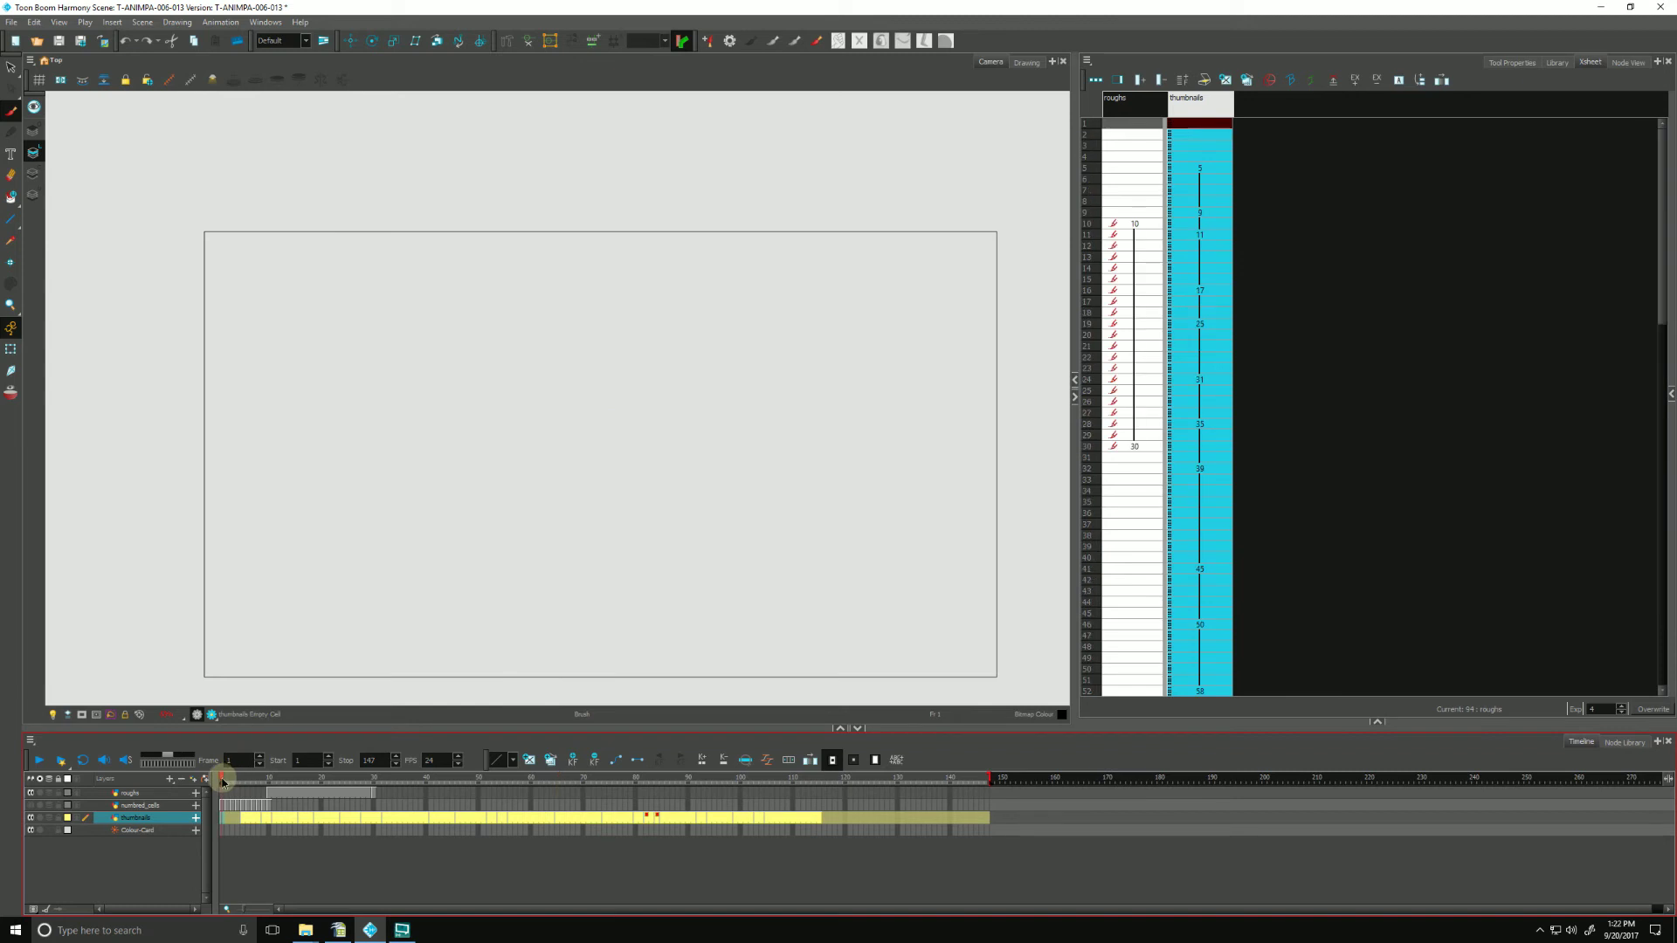
{"action": "left_click", "coordinate": [30, 806]}
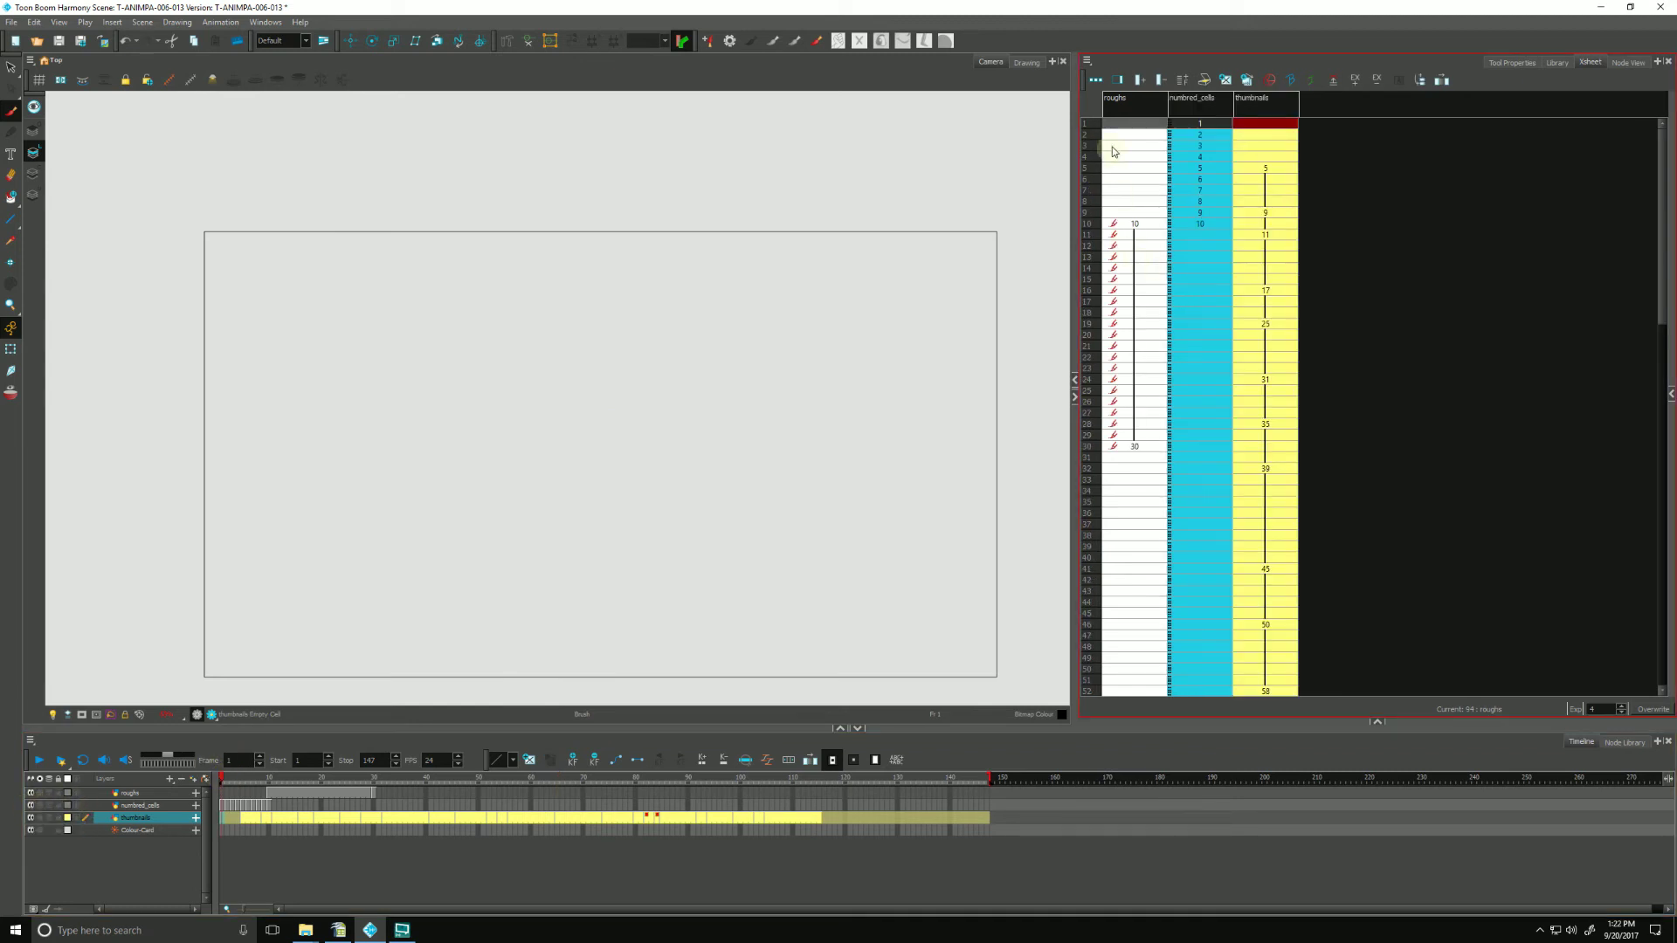
{"action": "left_click", "coordinate": [30, 793]}
{"action": "left_click", "coordinate": [30, 793]}
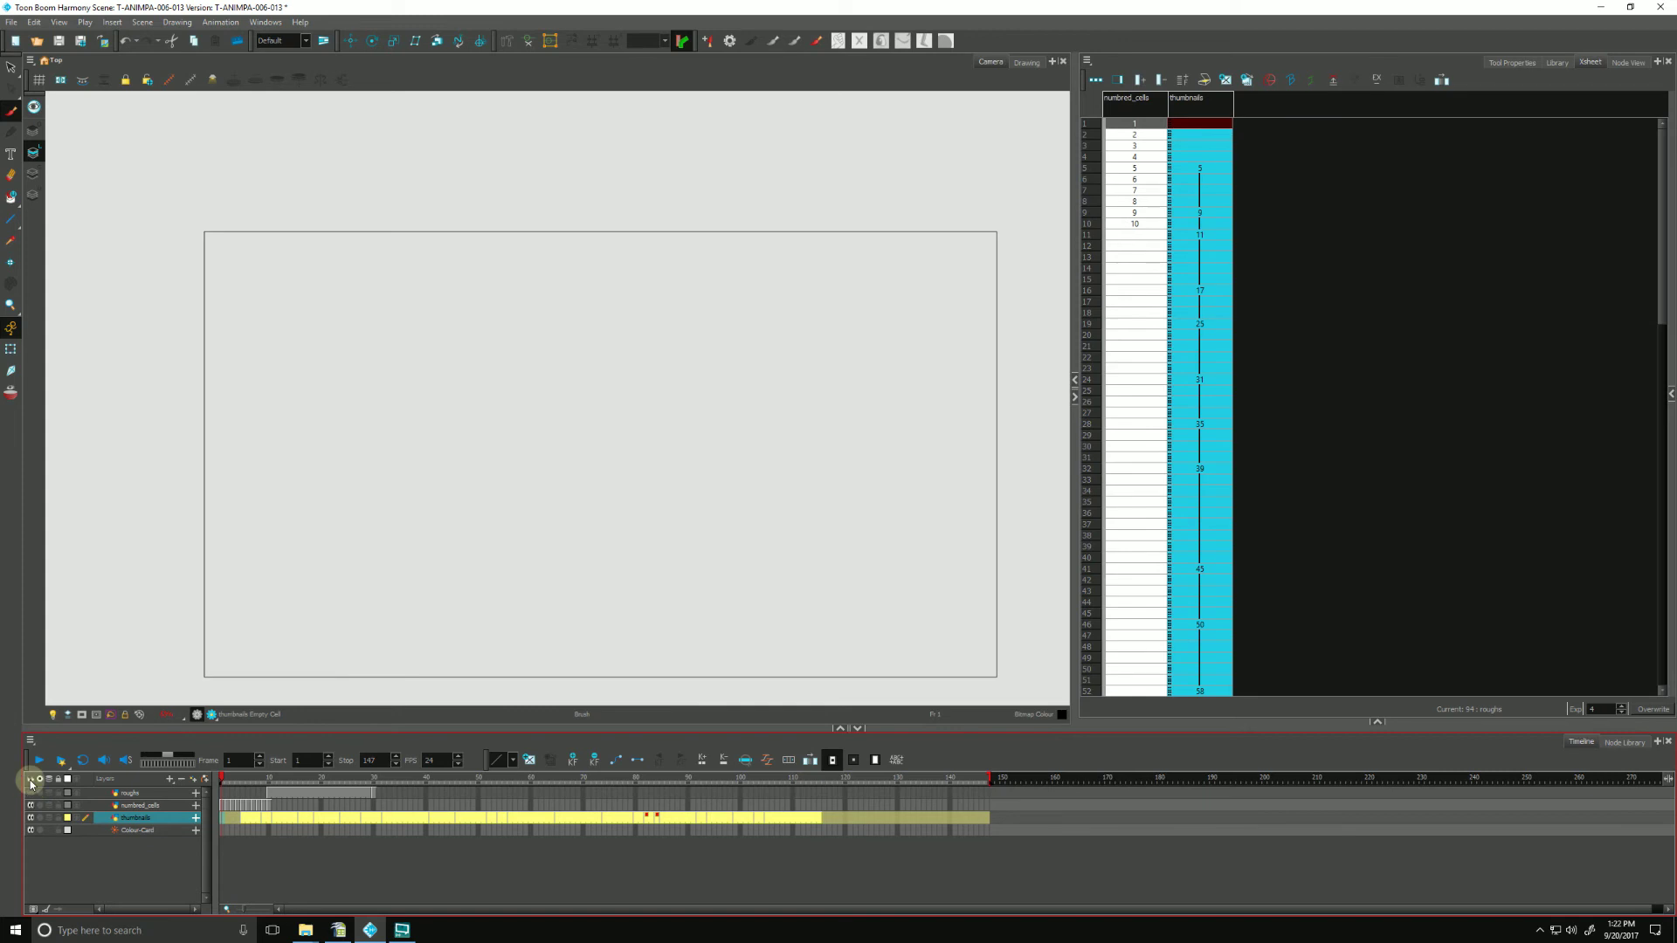
Move numbred_cells cells 7–10 up to rows 3–6, directly after cell 2.
{"action": "left_click", "coordinate": [1134, 105]}
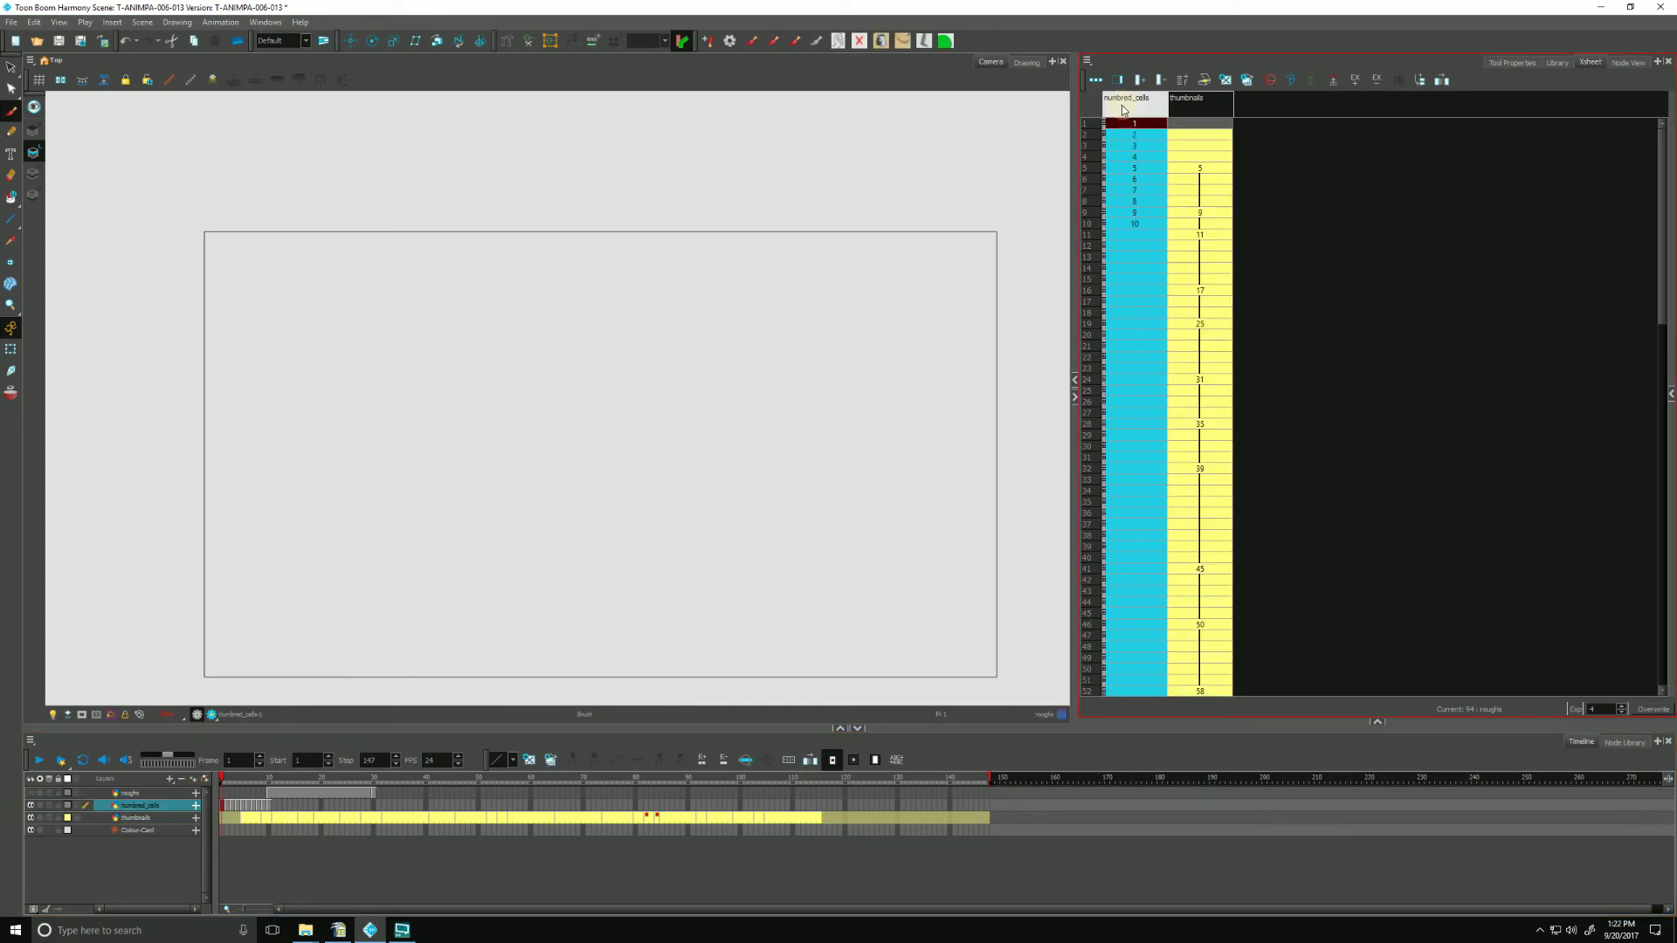
{"action": "left_click", "coordinate": [1123, 221]}
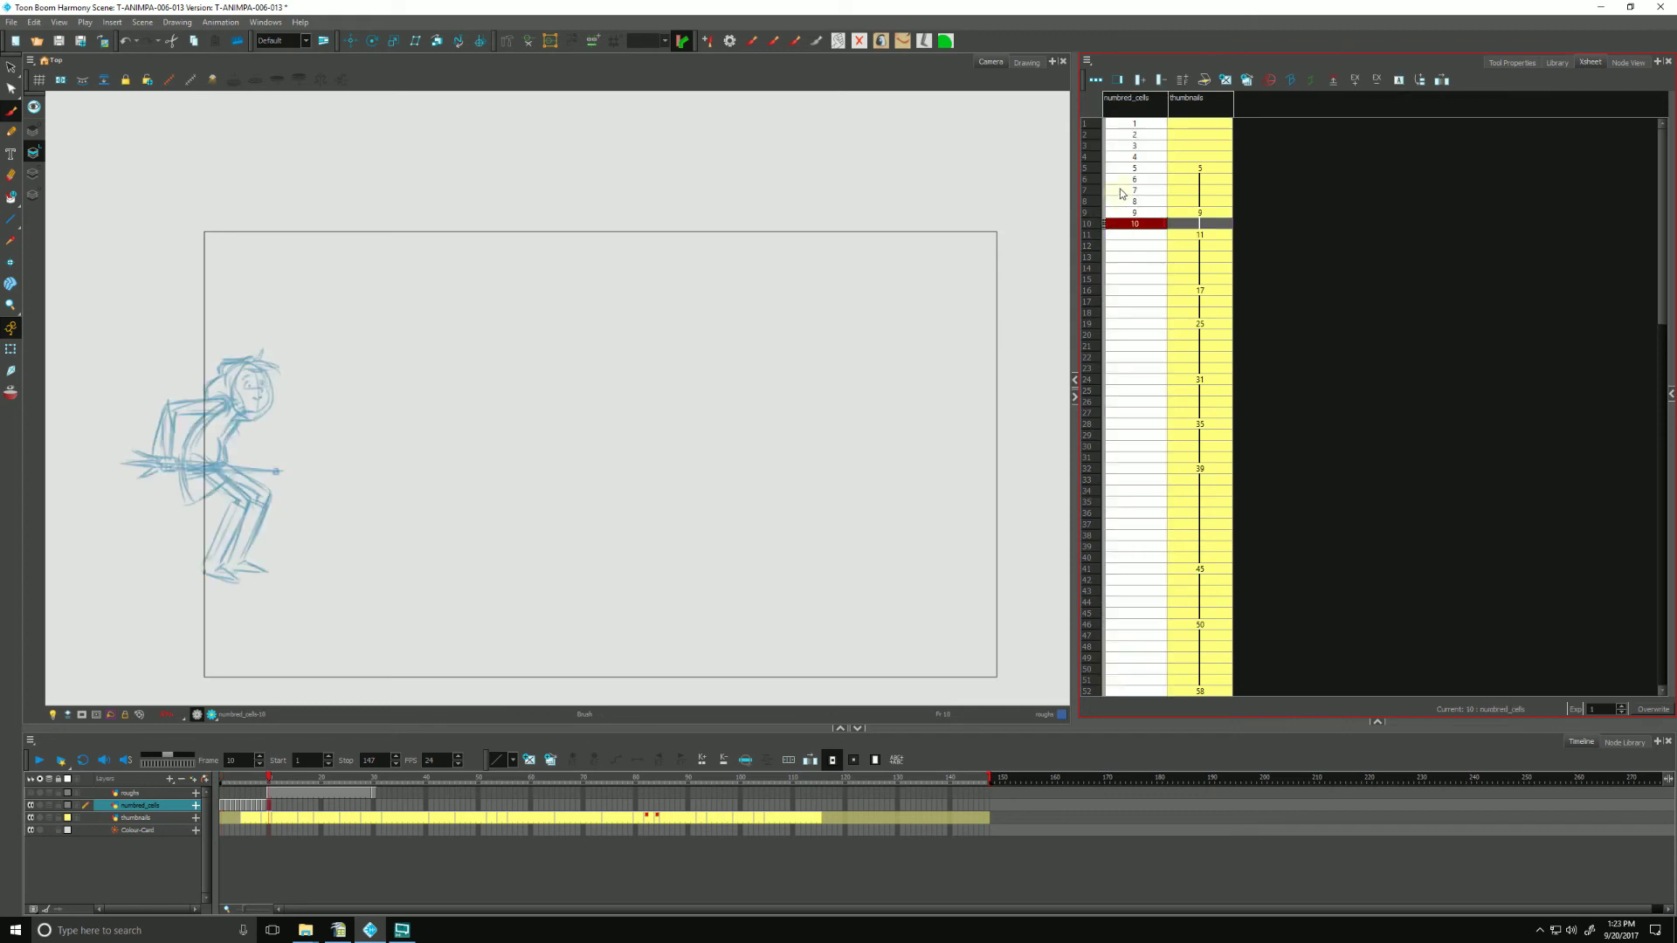
{"action": "left_click", "coordinate": [1120, 194]}
{"action": "left_click_drag", "start_coordinate": [1120, 203], "coordinate": [1123, 227]}
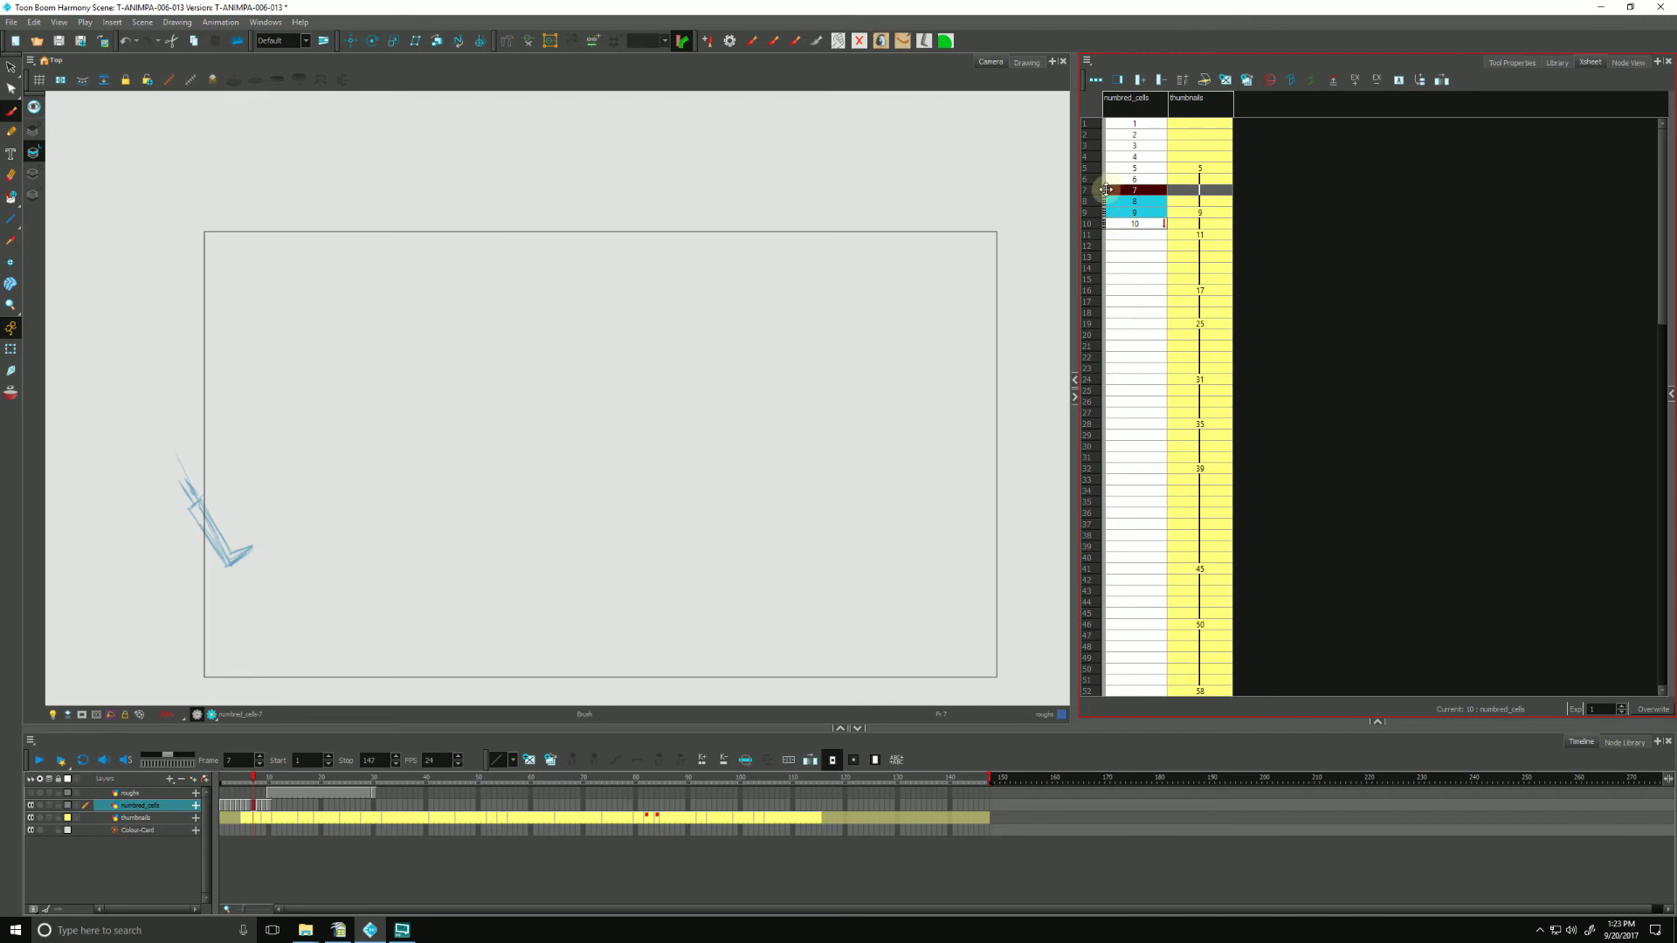
{"action": "left_click", "coordinate": [890, 522]}
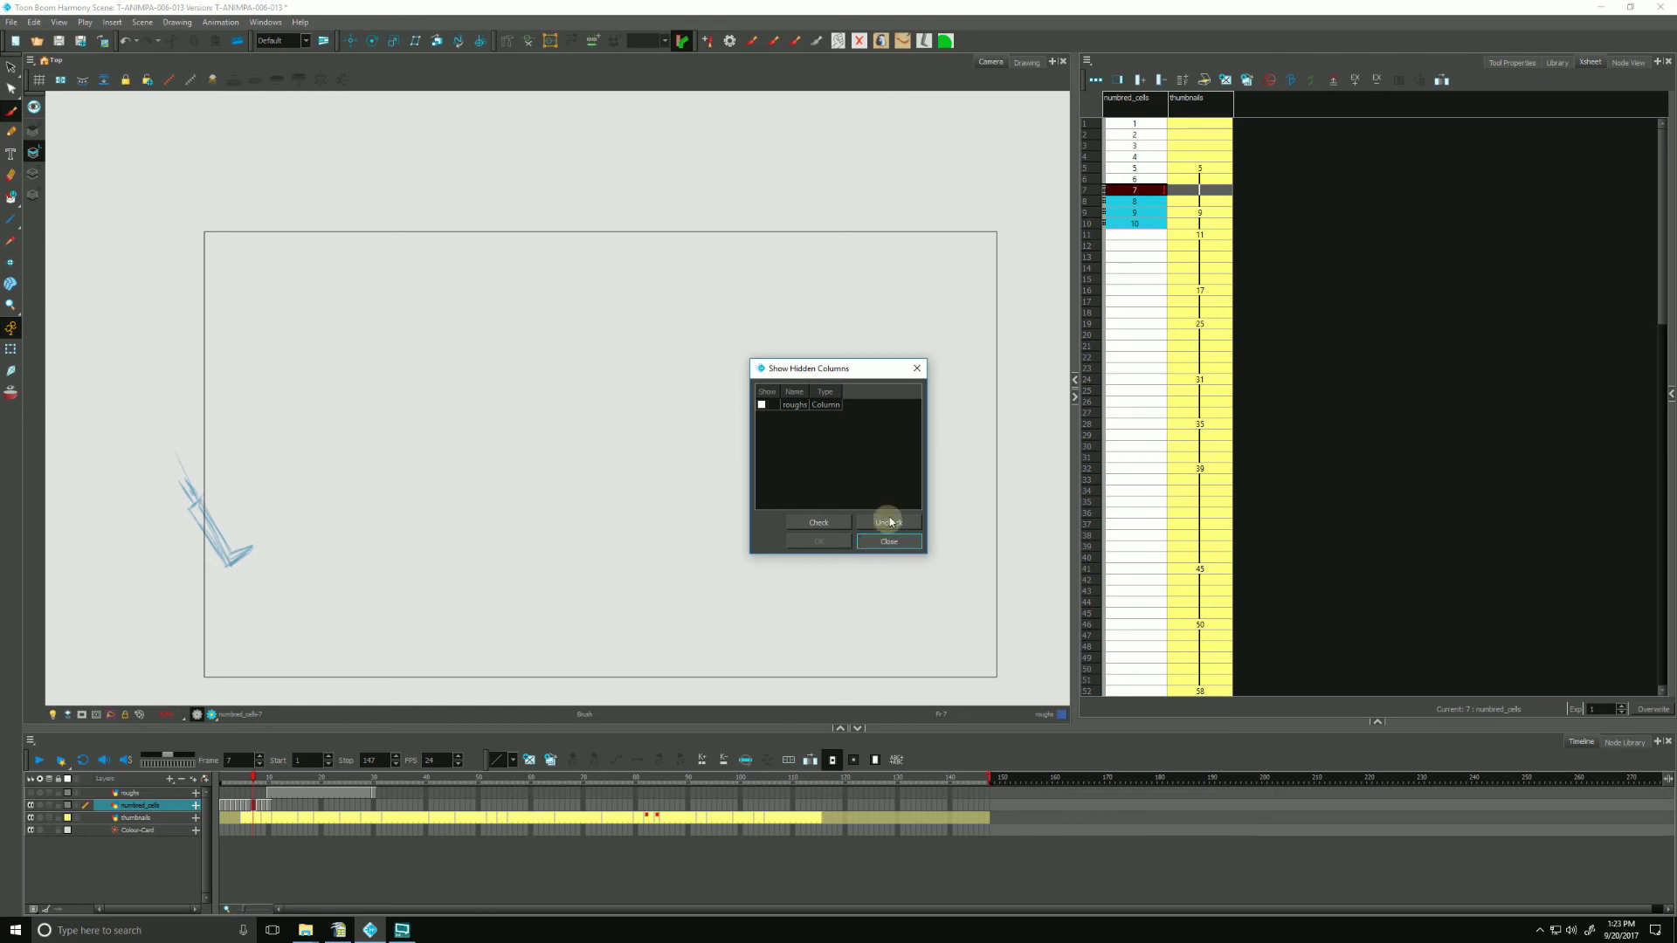
{"action": "left_click", "coordinate": [890, 541]}
{"action": "left_click_drag", "start_coordinate": [1106, 203], "coordinate": [1124, 148]}
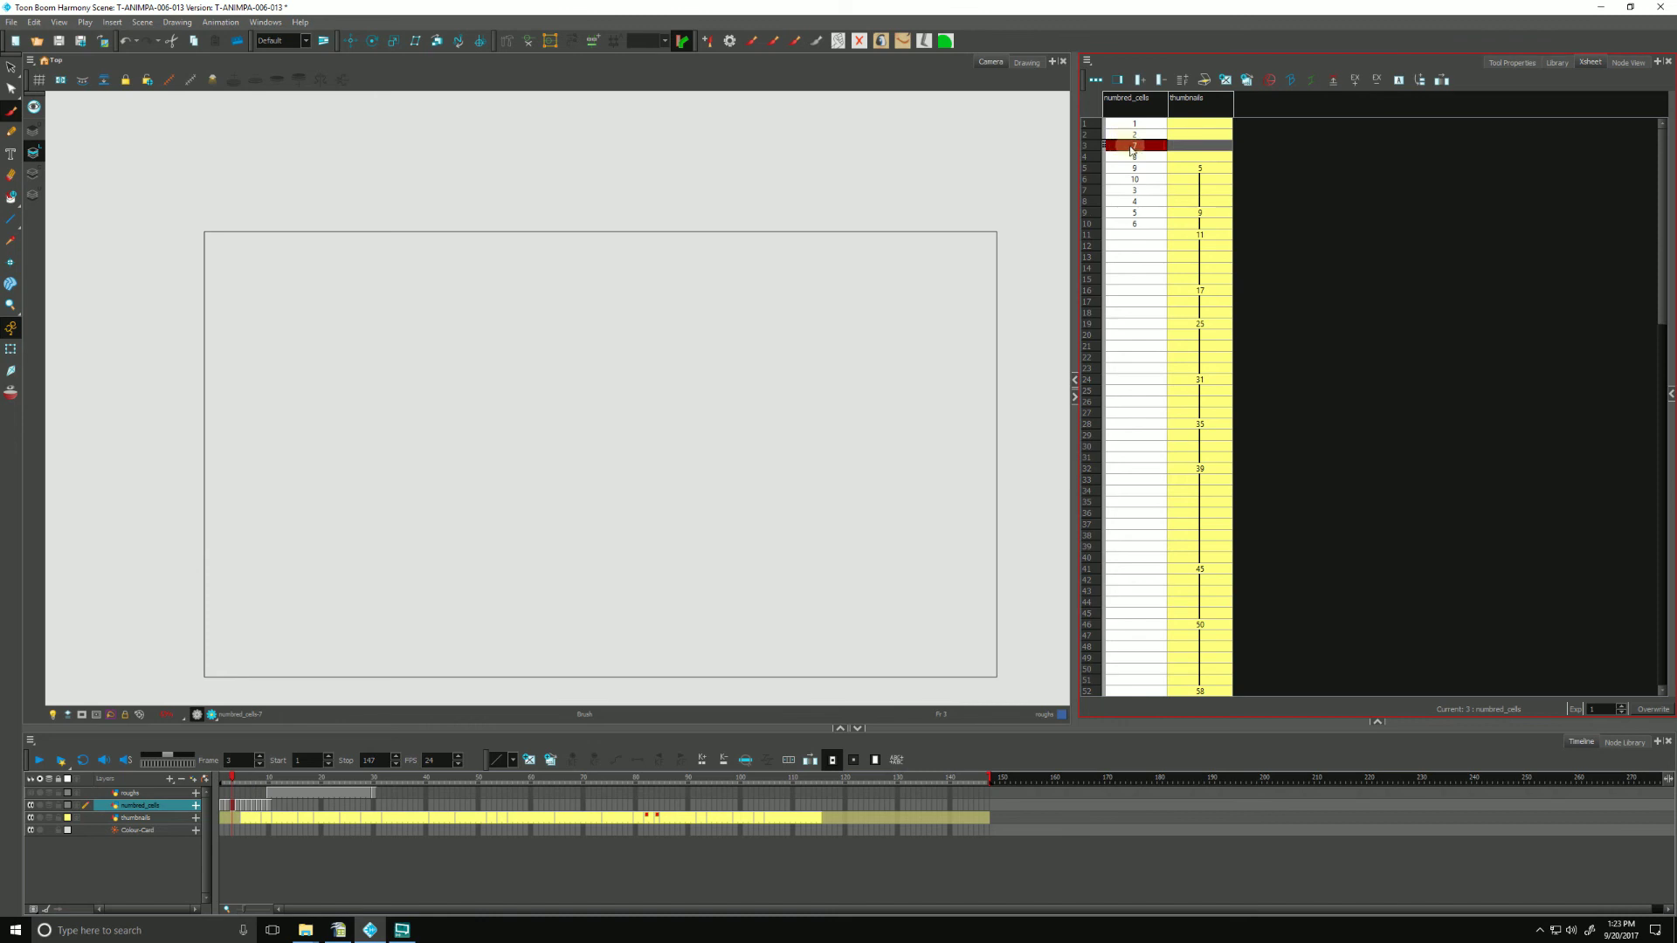